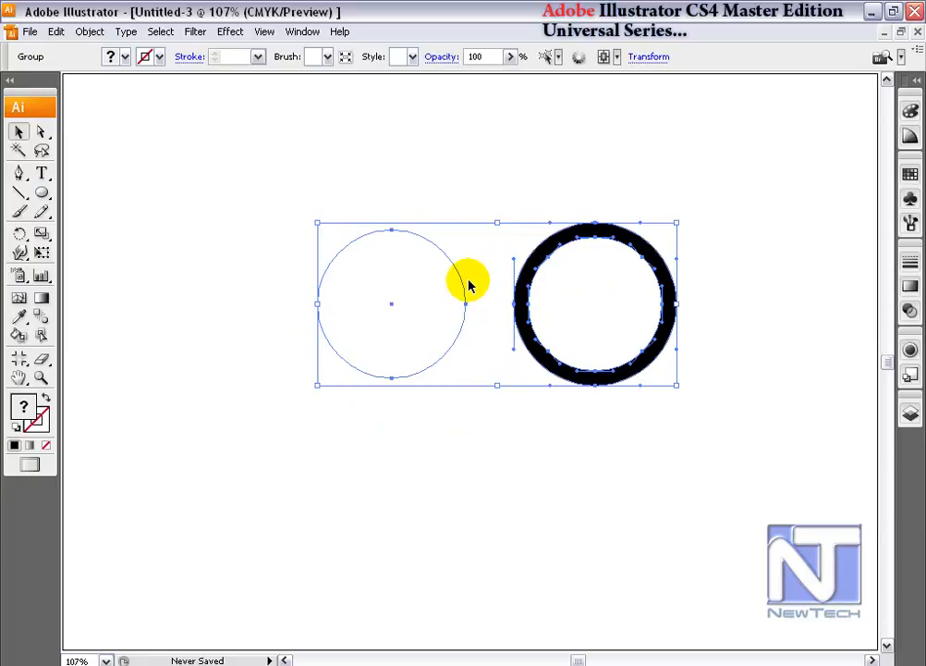
- Ungroup the plain circle and the black ring, and move the circle farther away from the ring
key("ctrl+shift+g")
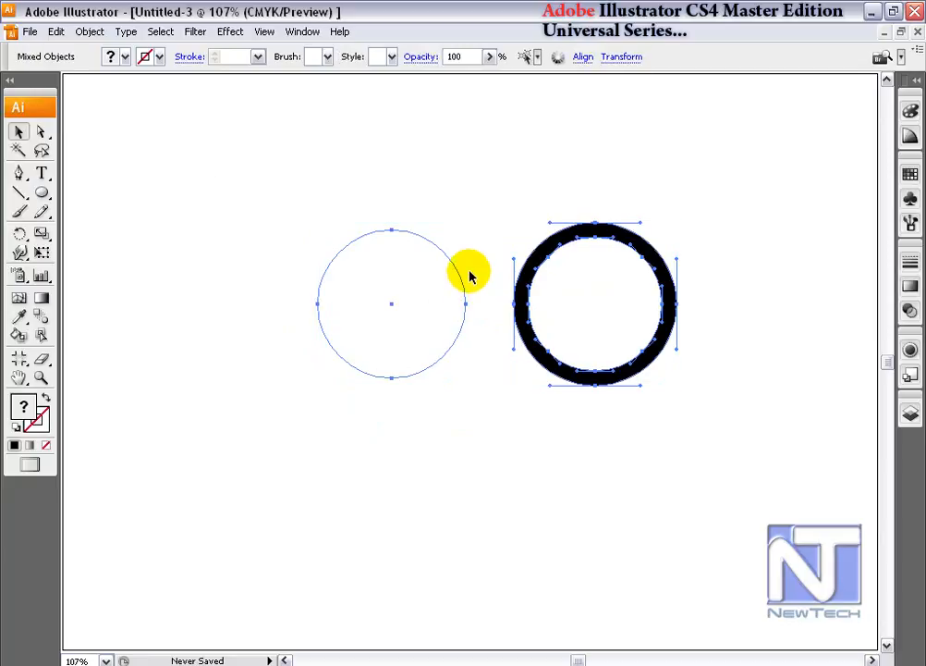
key("ctrl+shift+a")
left_click_drag(365, 208, 412, 294)
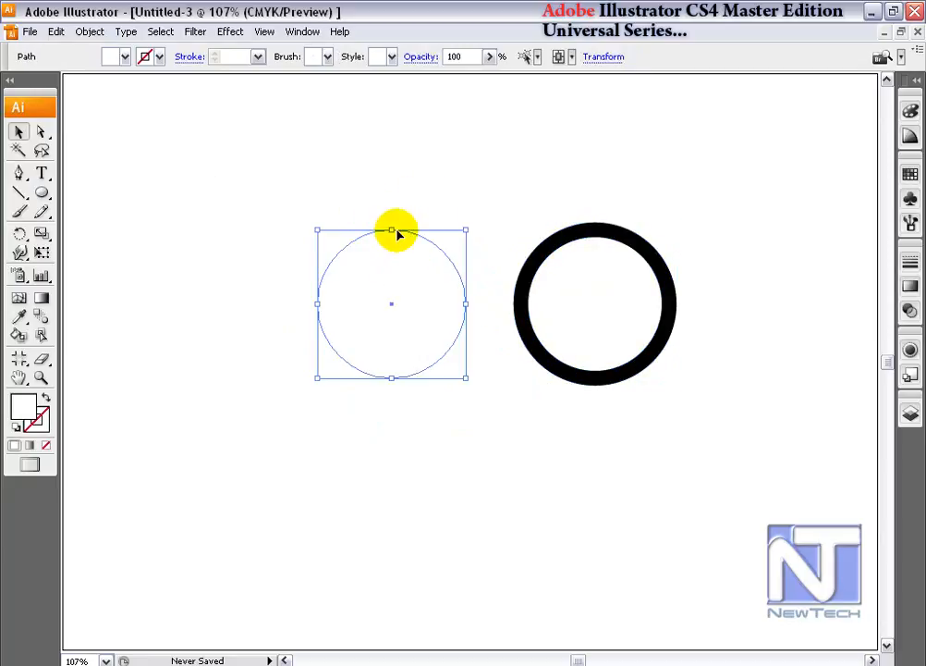
left_click_drag(399, 233, 356, 233)
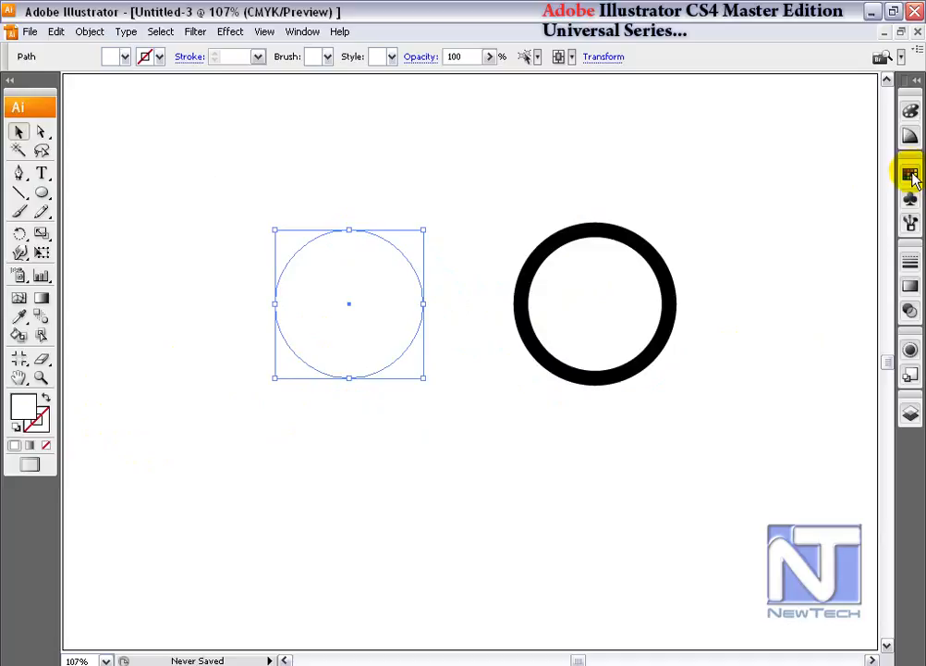
- Fill the plain circle with a gradient running from white to a medium greenish grey
left_click(911, 287)
left_click(835, 363)
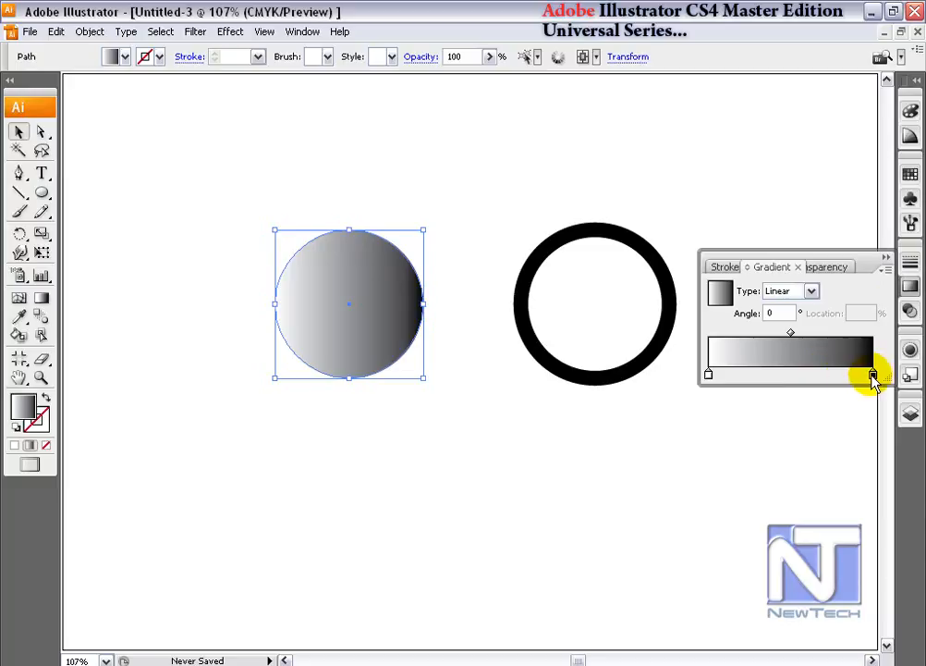
left_click(873, 376)
left_click(756, 194)
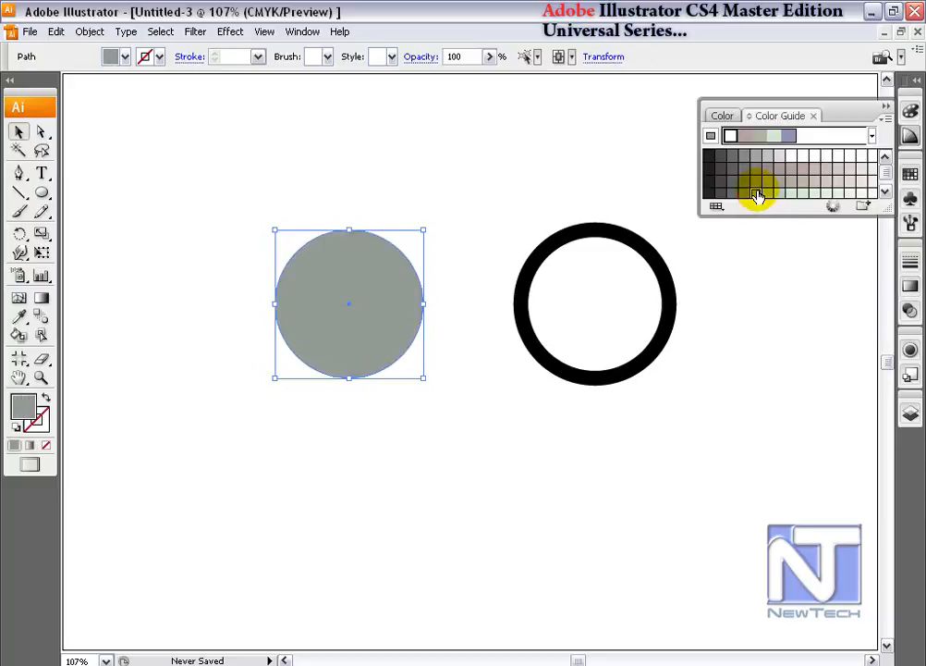
left_click(911, 287)
left_click(875, 370)
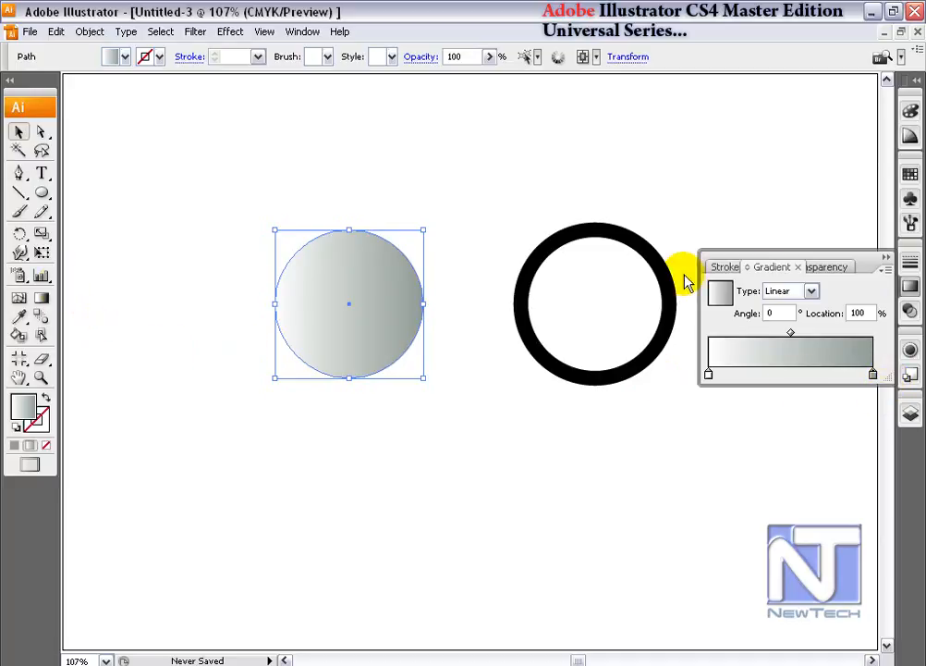
- Keep the circle's gradient type Linear and redirect it downwards at an angle of about -69.39°
left_click(809, 291)
left_click(781, 306)
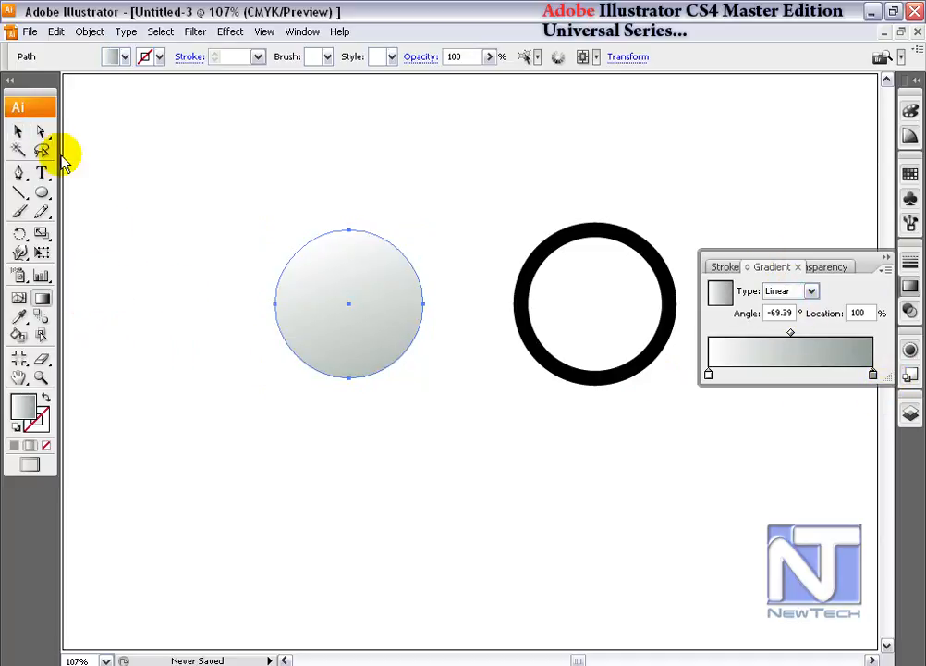
left_click(17, 131)
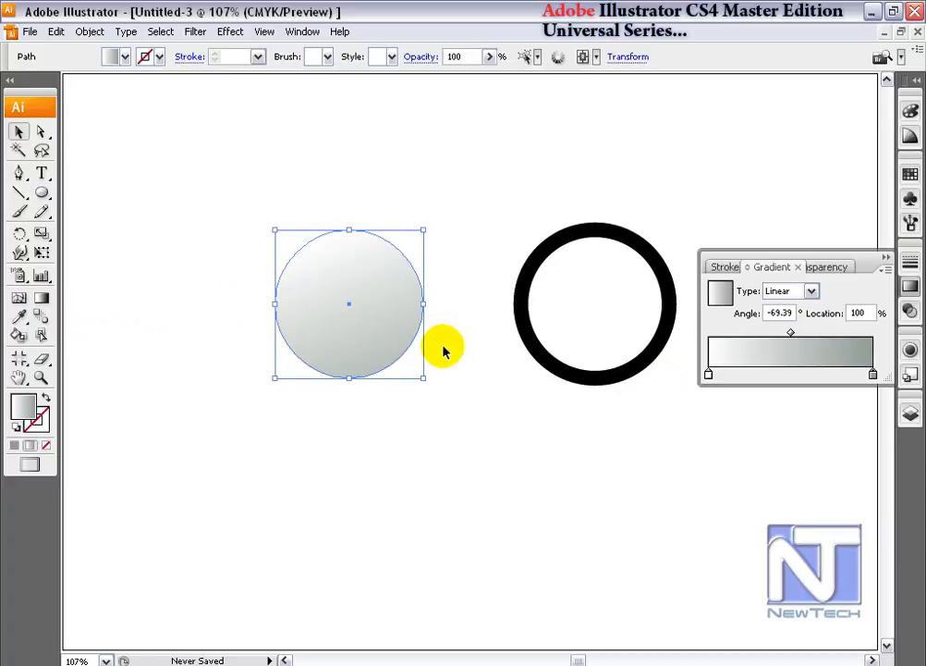
- Duplicate the gradient circle over the upper-left part of the black ring and bring the copy to the front
left_click(522, 319)
left_click(335, 300)
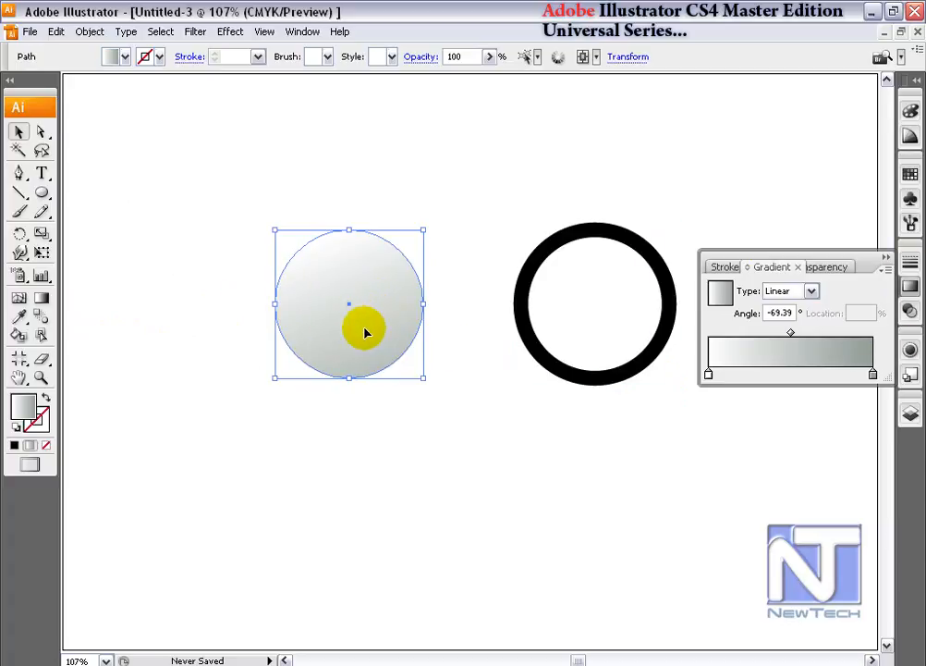
left_click_drag(372, 335, 555, 273)
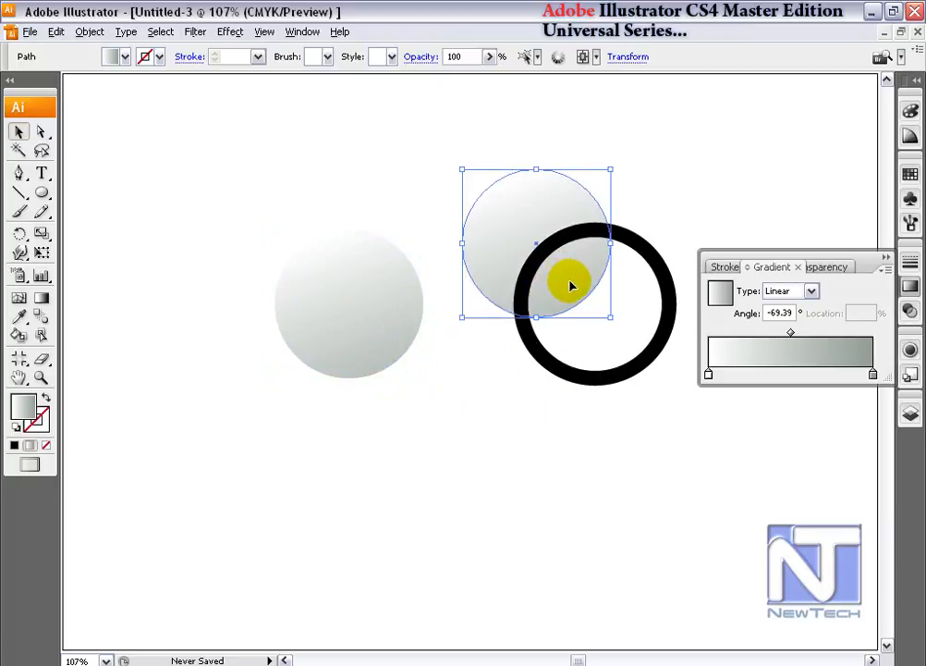
key("ctrl+shift+b")
key("ctrl+shift+bracketright")
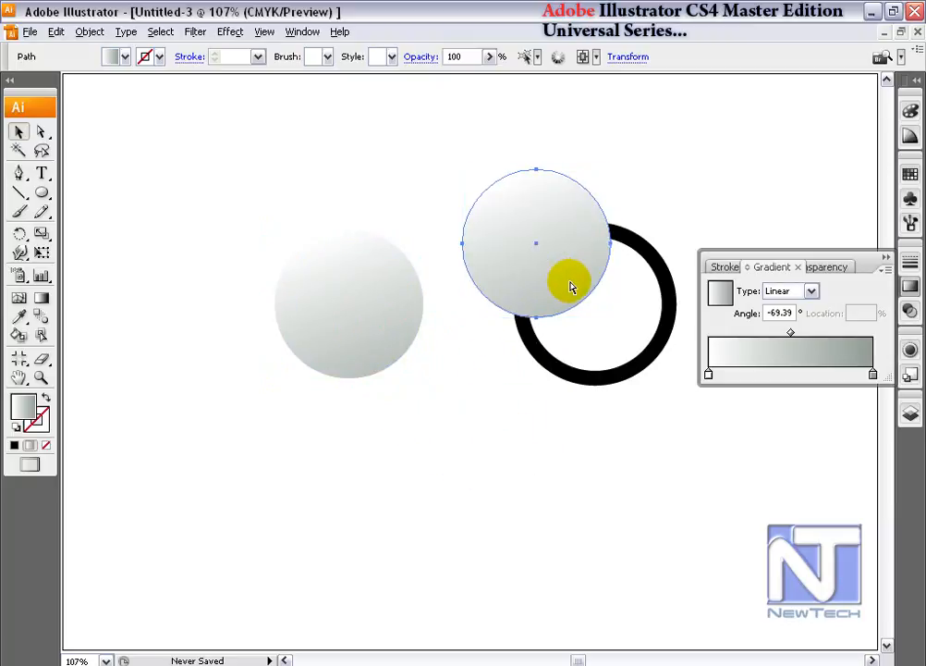
key("ctrl+shift+b")
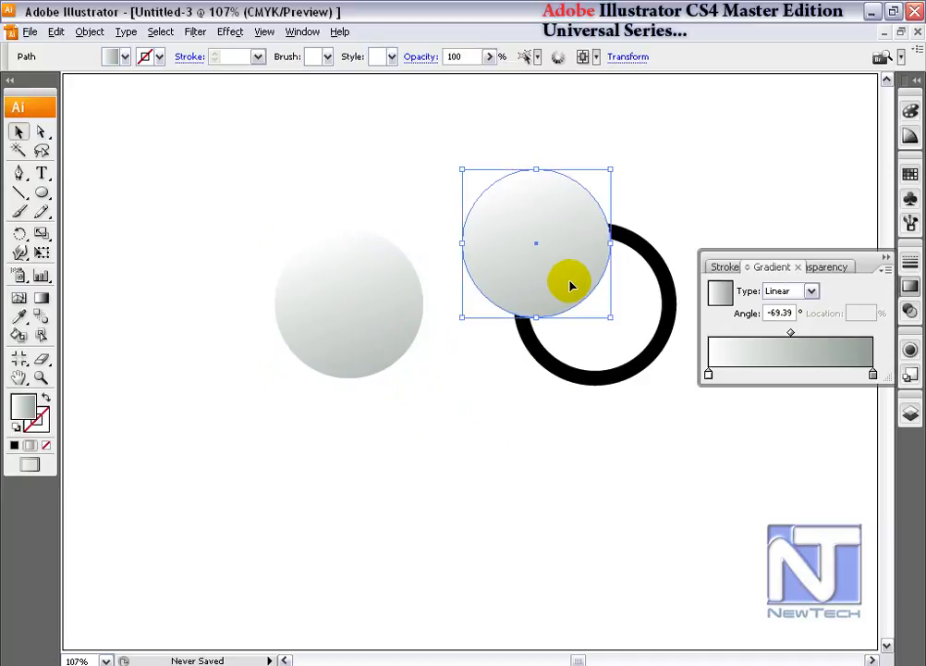
left_click(89, 32)
mouse_move(171, 67)
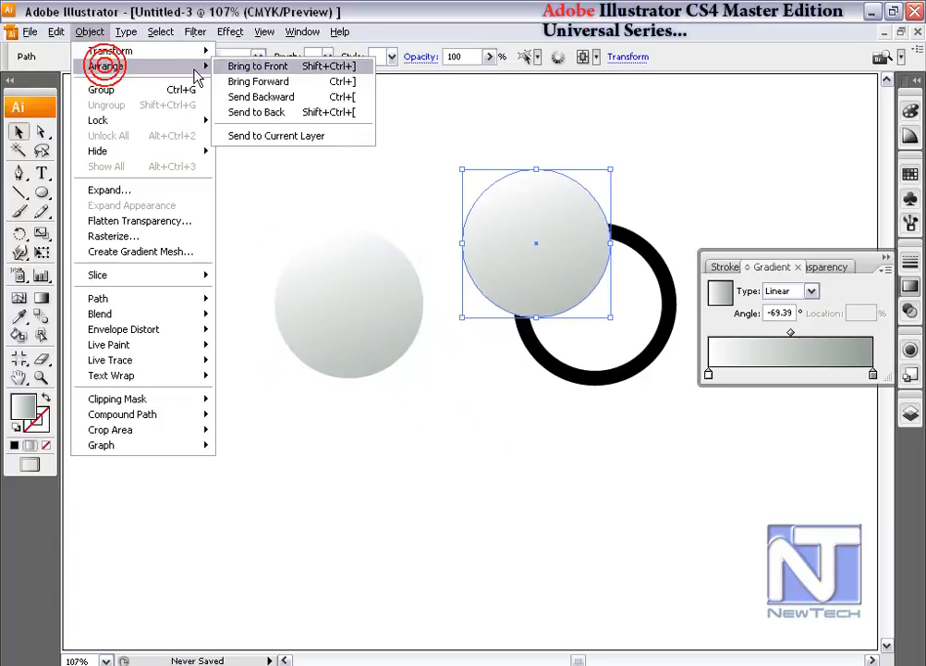
left_click(340, 66)
- Fill the copied circle with the white-to-black radial gradient swatch and shift its highlight towards the circle's upper left
left_click(874, 374)
left_click(914, 178)
left_click(721, 232)
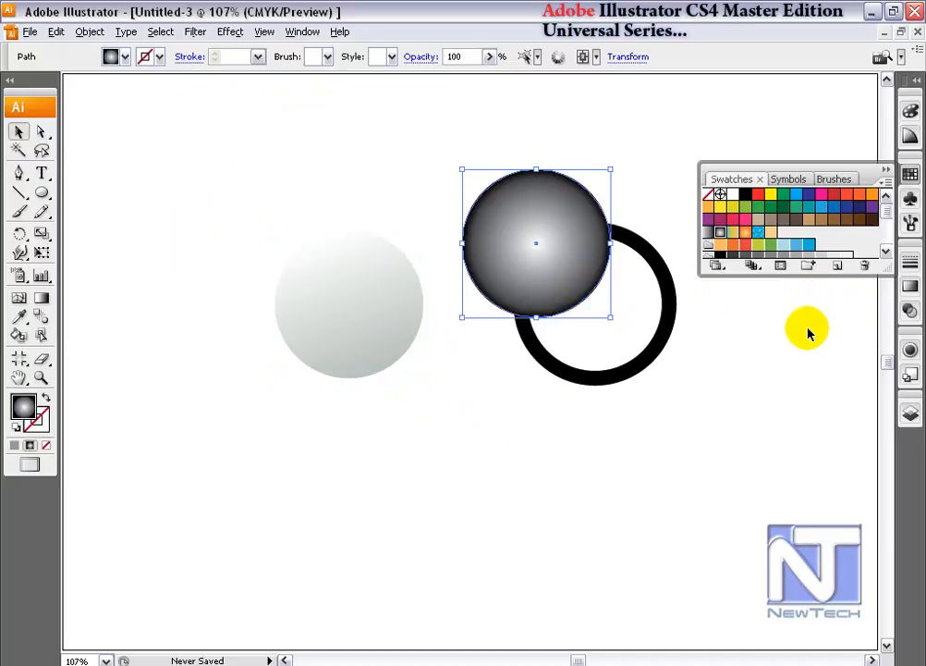
left_click(41, 297)
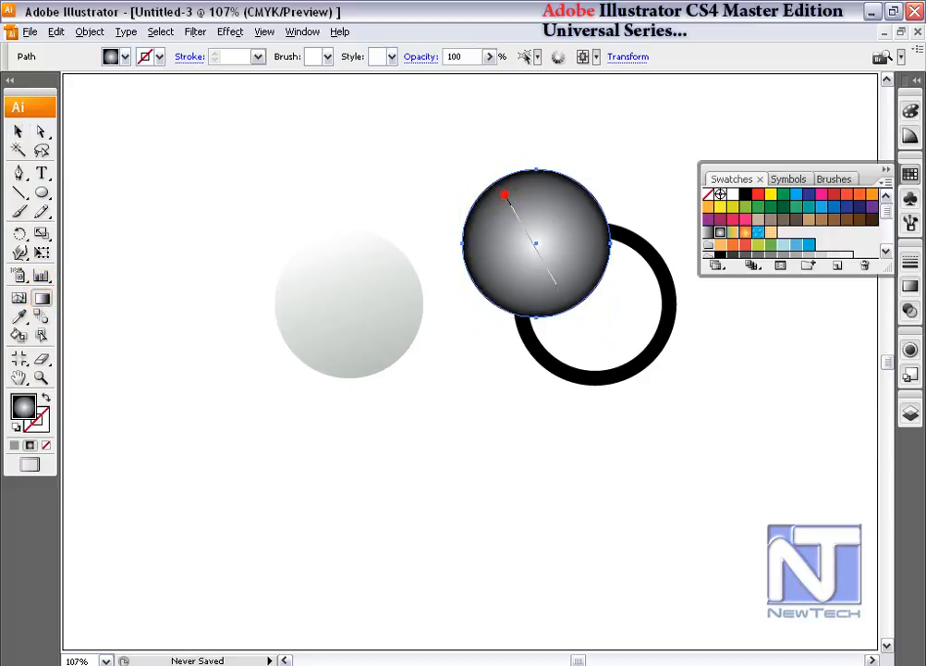
left_click_drag(537, 263, 573, 306)
left_click(19, 131)
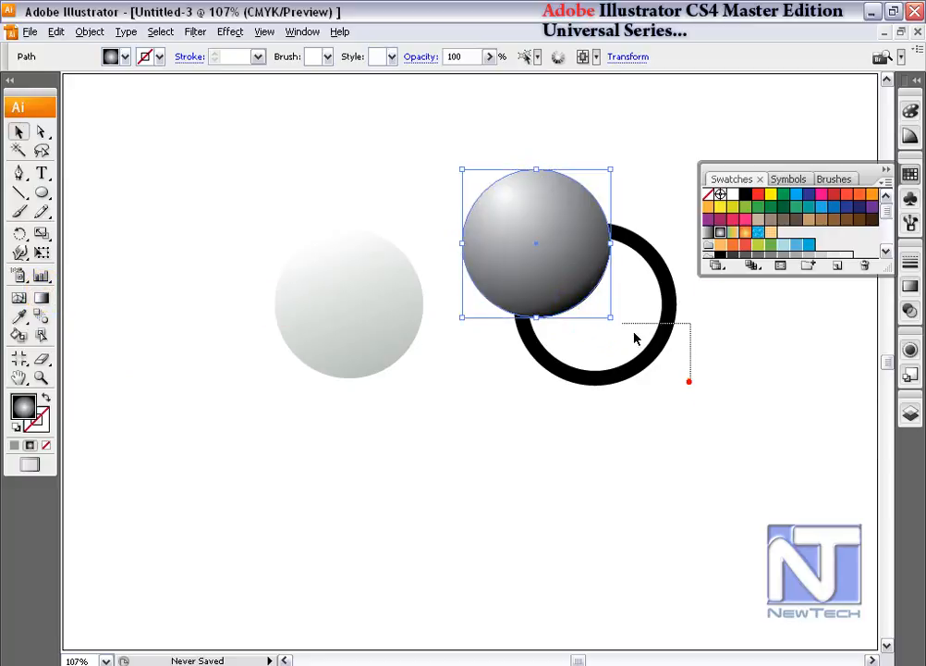
- Make an opacity mask from the shaded sphere and the black ring
left_click_drag(679, 374, 533, 234)
left_click(910, 310)
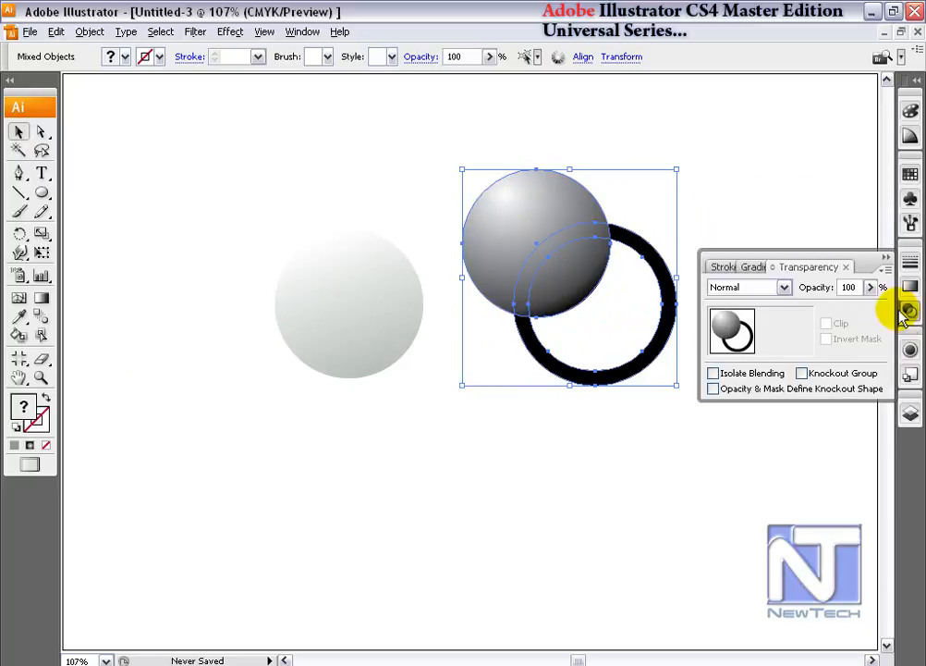
left_click(883, 268)
left_click(814, 308)
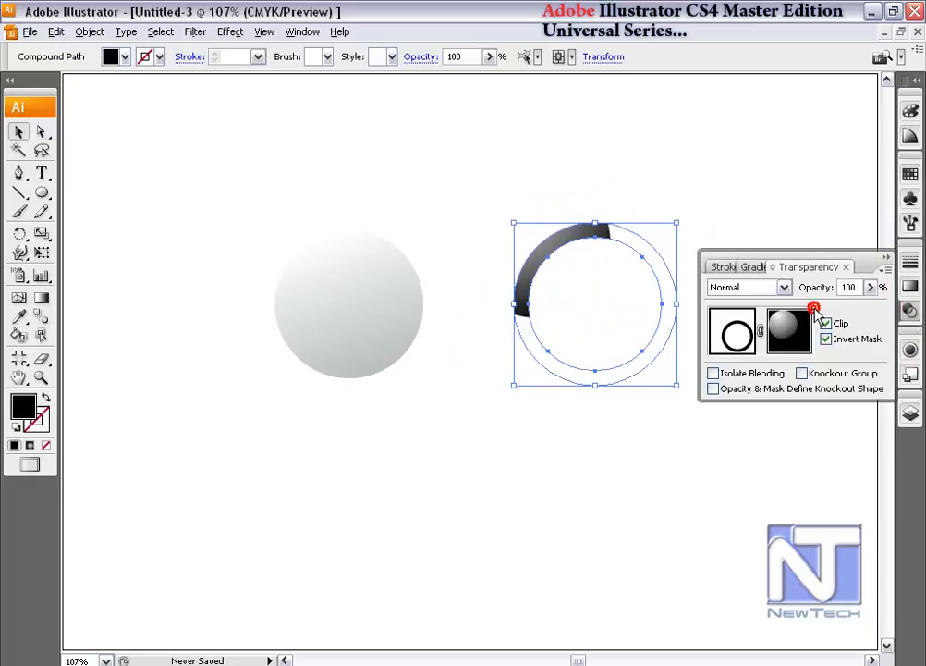
left_click(832, 342)
left_click(831, 342)
left_click(737, 338)
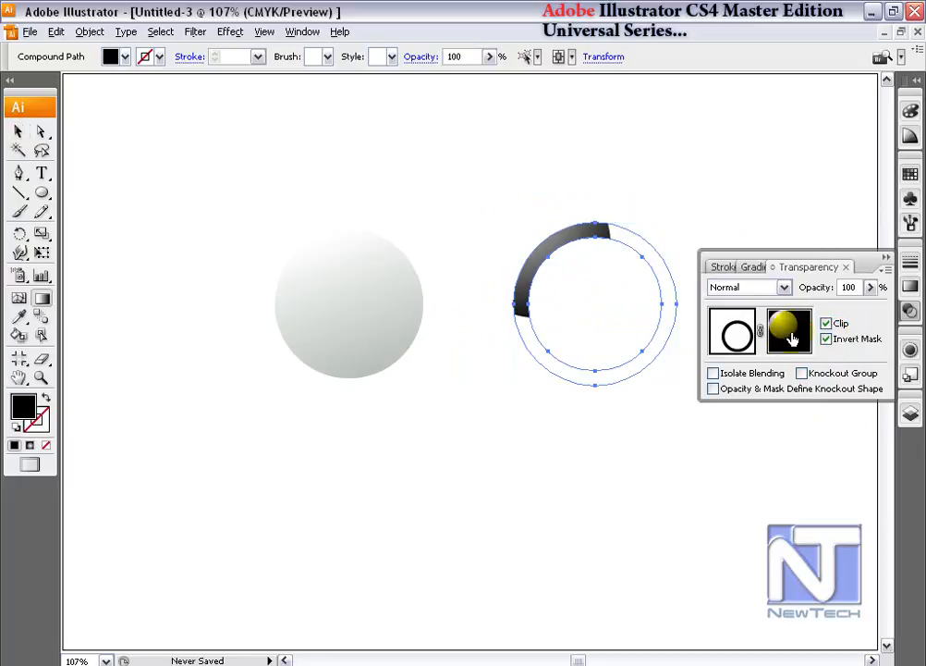
- Edit the opacity mask with Invert Mask off, redrawing its radial gradient from the circle's upper left so the ring's arc fades out
left_click(791, 335)
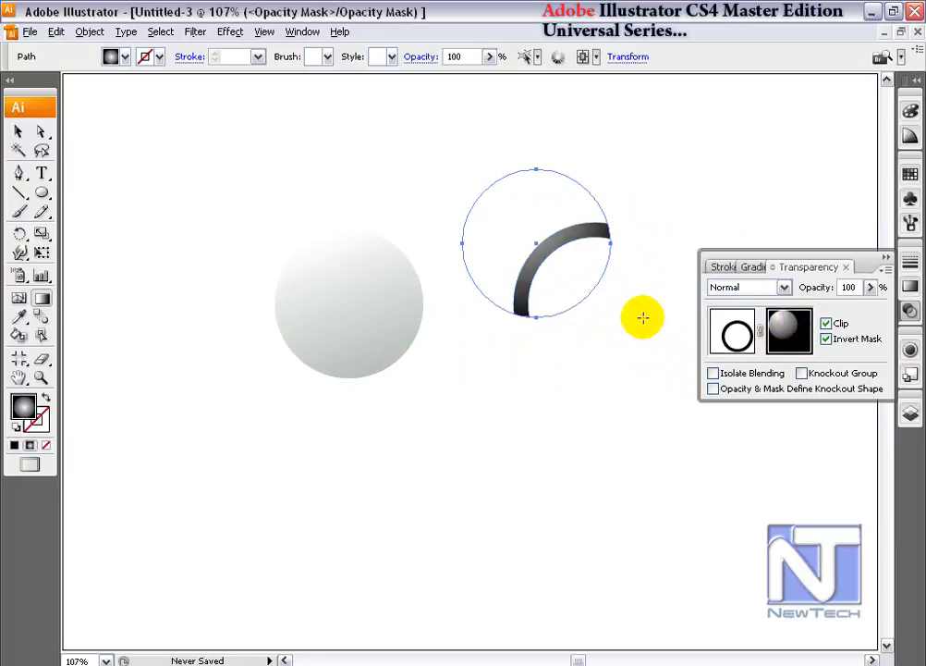
left_click_drag(575, 291, 507, 182)
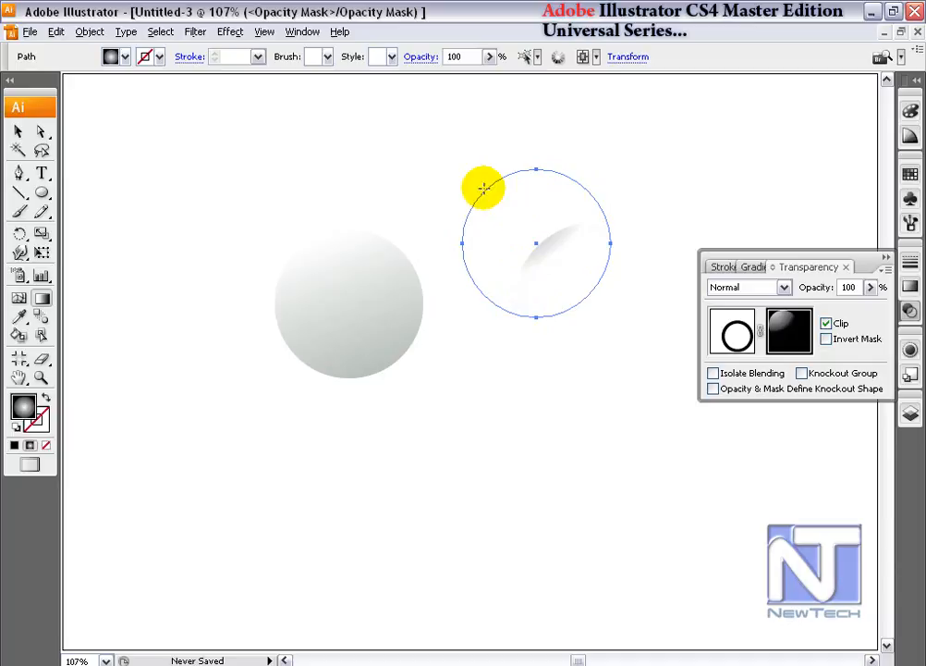
left_click_drag(484, 188, 600, 316)
left_click_drag(472, 166, 562, 272)
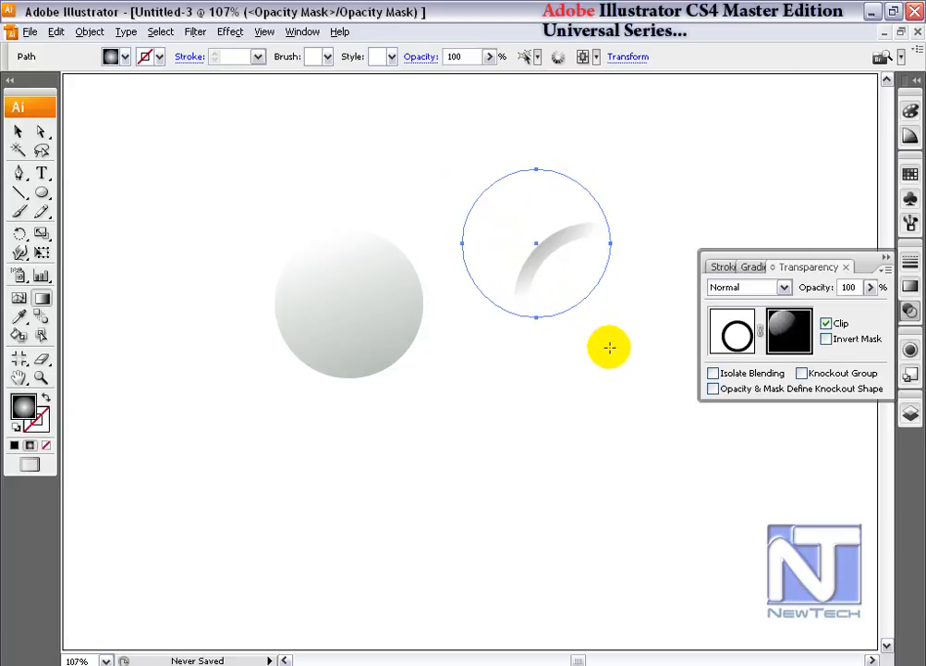
- Duplicate the mask circle over the ring's lower-right part, rotate the copy to fade that arc too, and leave mask editing
key("v")
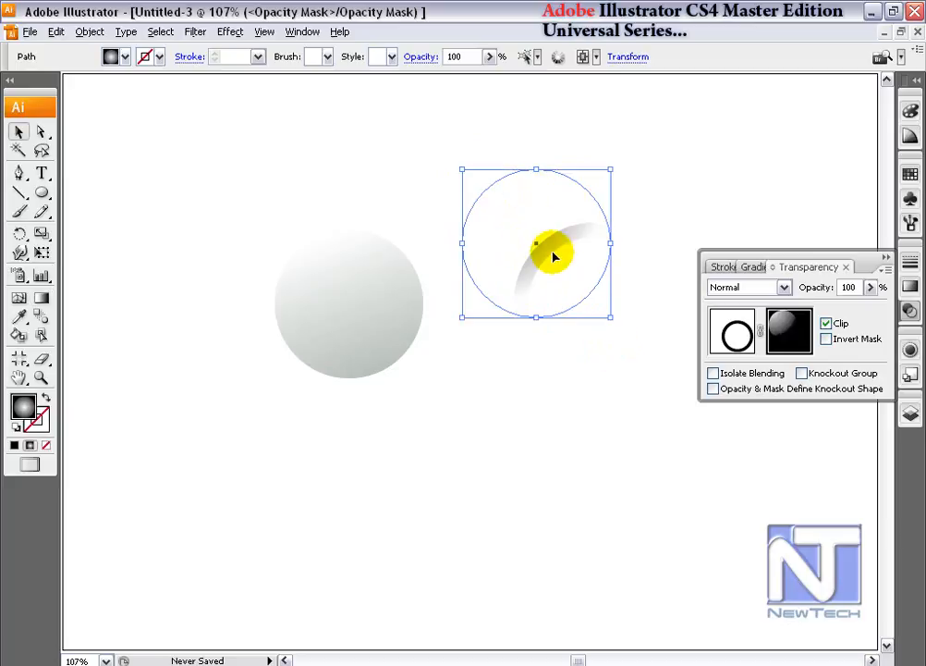
left_click_drag(581, 292, 684, 404)
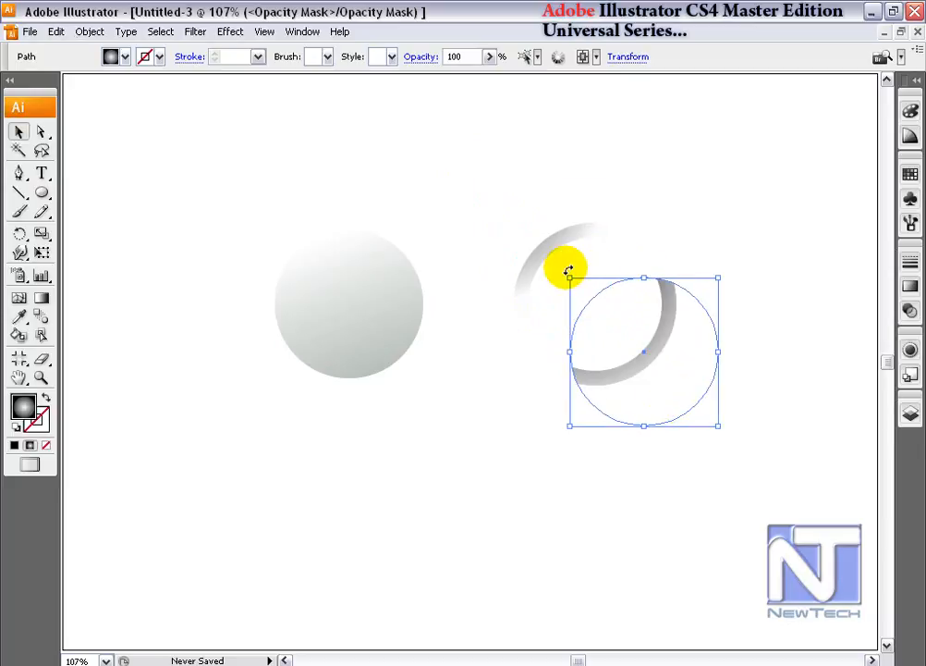
left_click_drag(566, 265, 612, 255)
left_click_drag(754, 313, 751, 417)
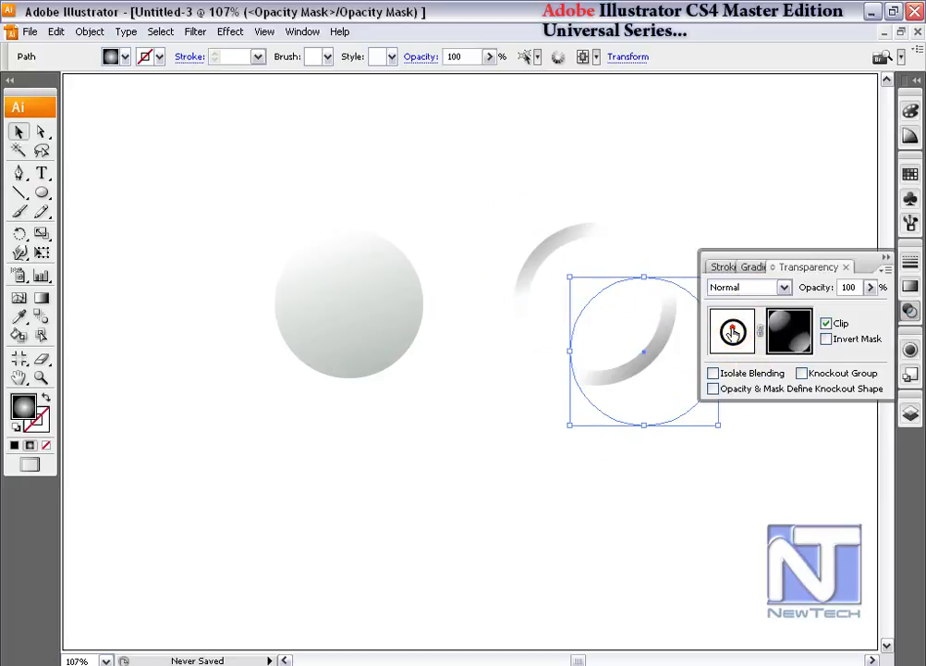
left_click(731, 335)
left_click(672, 190)
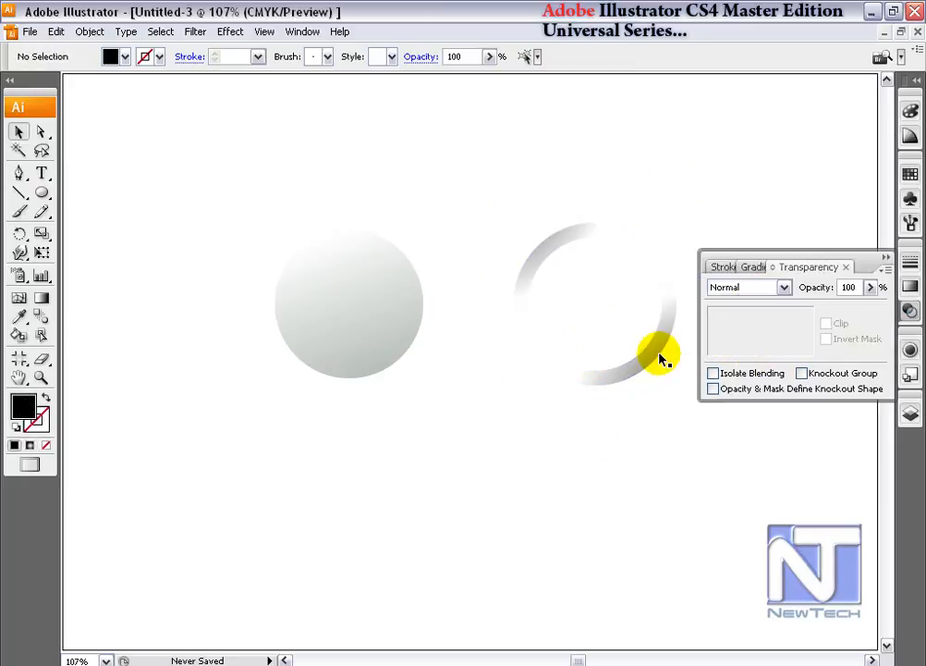
- Move the faded ring over the gradient circle and align the centres of the two objects
left_click_drag(660, 358, 410, 348)
left_click_drag(224, 199, 307, 301)
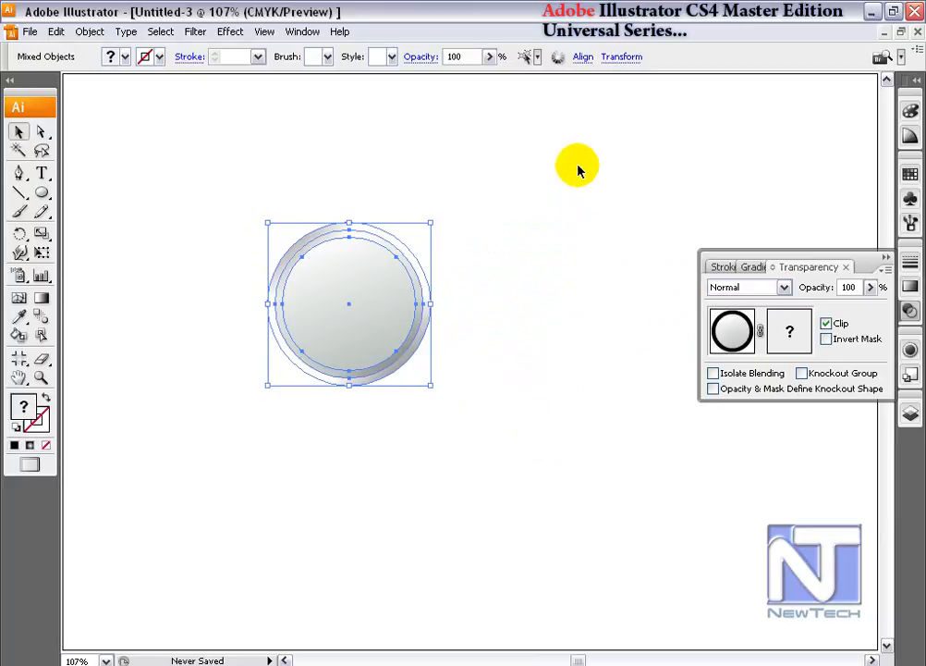
left_click(583, 57)
left_click(455, 89)
left_click(546, 88)
left_click(529, 391)
- Enlarge the faded ring about its centre so it frames the outside of the gradient circle
left_click(430, 337)
left_click_drag(431, 385, 444, 397)
left_click(425, 403)
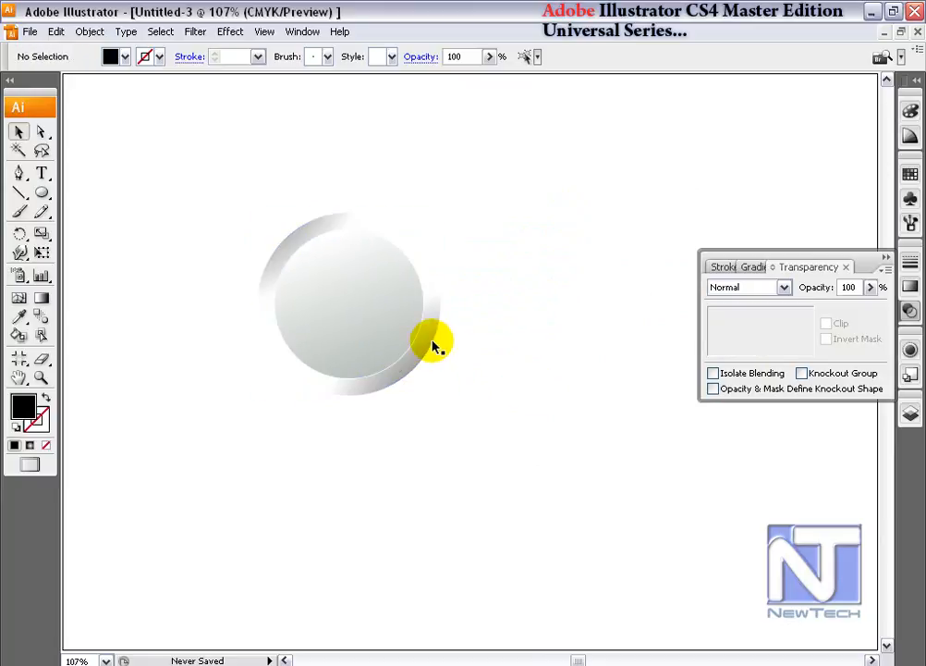
- Paste a copy of the gradient circle in front and enlarge it about its centre to the ring's outer edge
left_click(345, 319)
left_click(345, 319)
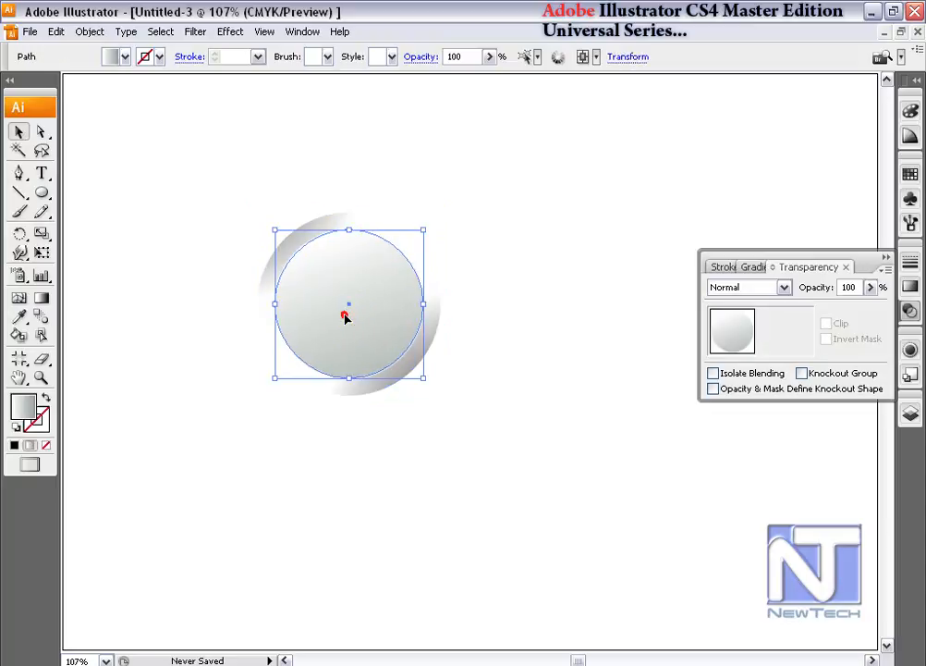
key("ctrl+c")
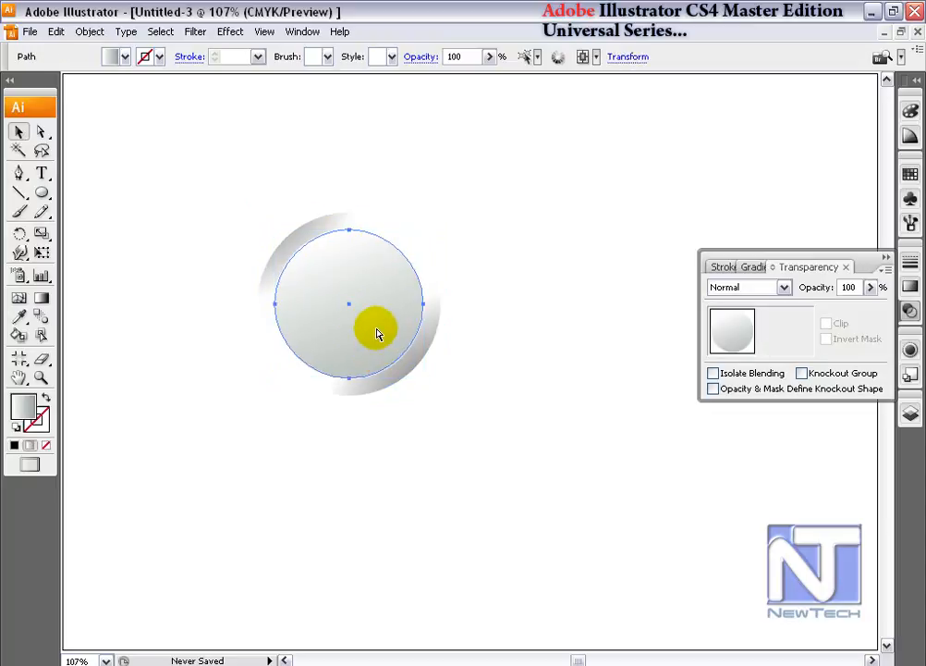
key("ctrl+f")
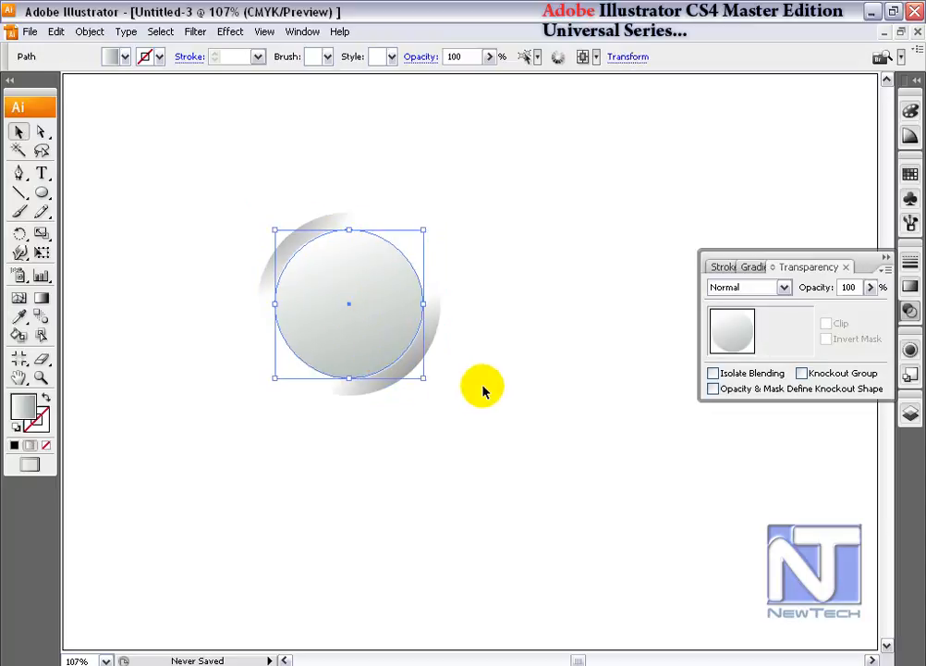
left_click_drag(423, 377, 451, 394)
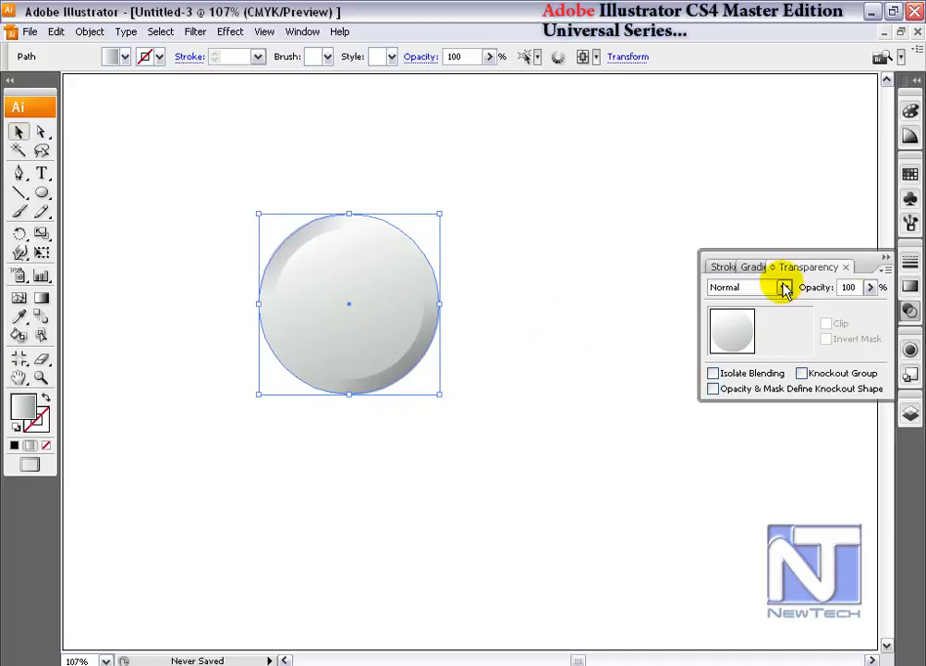
- Change the dark end stop of the enlarged circle's gradient to black
left_click(750, 269)
left_click(873, 389)
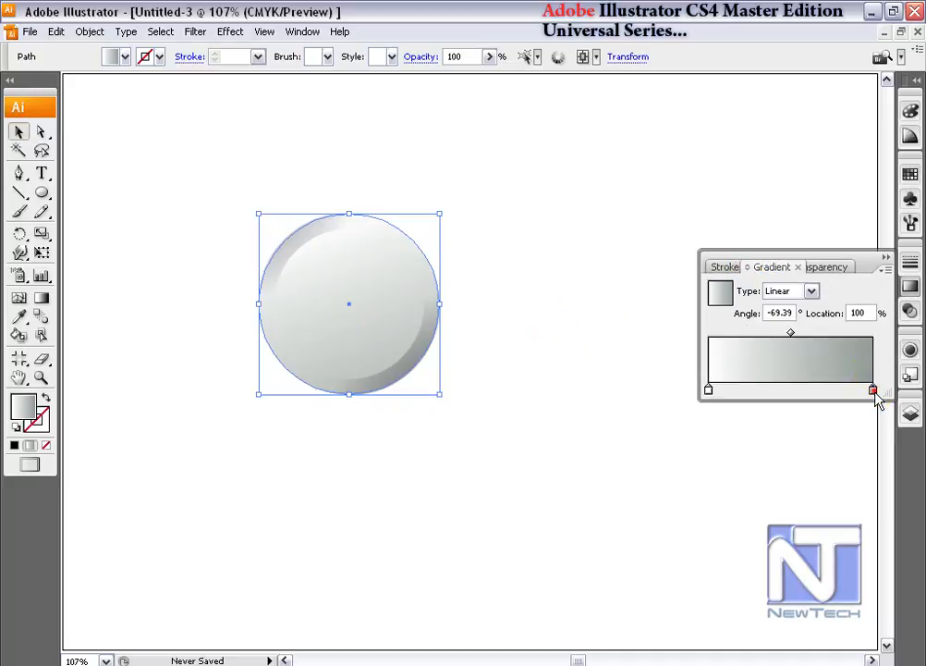
left_click(910, 174)
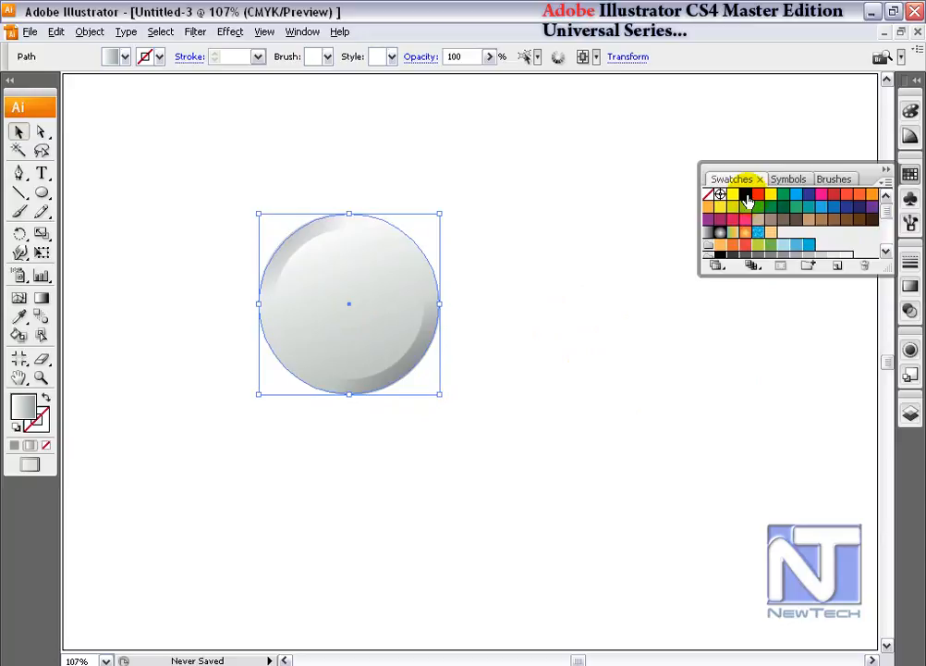
left_click(747, 196)
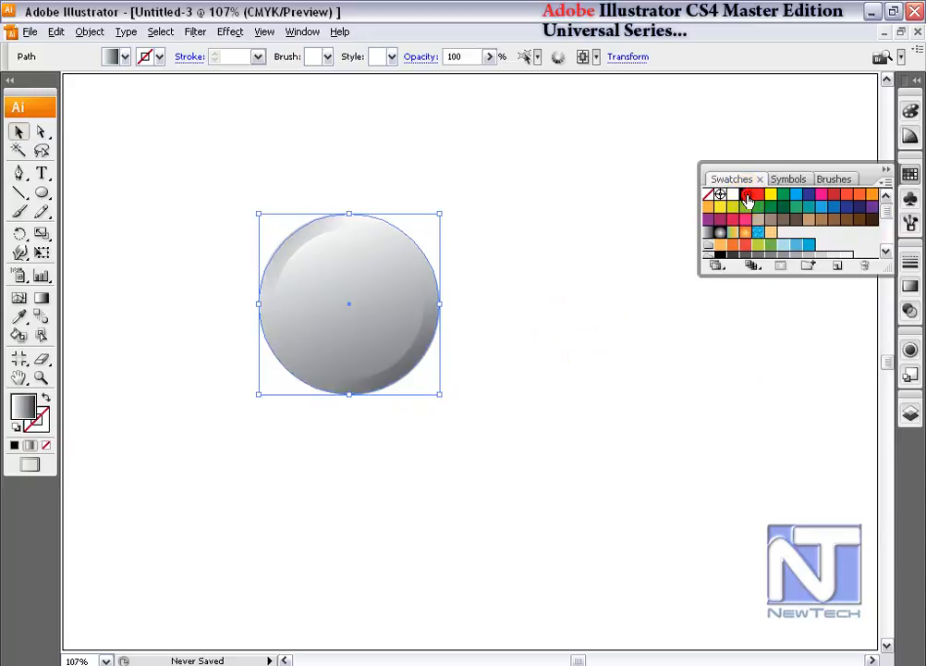
- Change the enlarged circle's gradient to radial, with a light centre and a narrow black band along the outer edge
left_click(911, 287)
left_click(736, 388)
left_click_drag(774, 391, 862, 392)
left_click(39, 299)
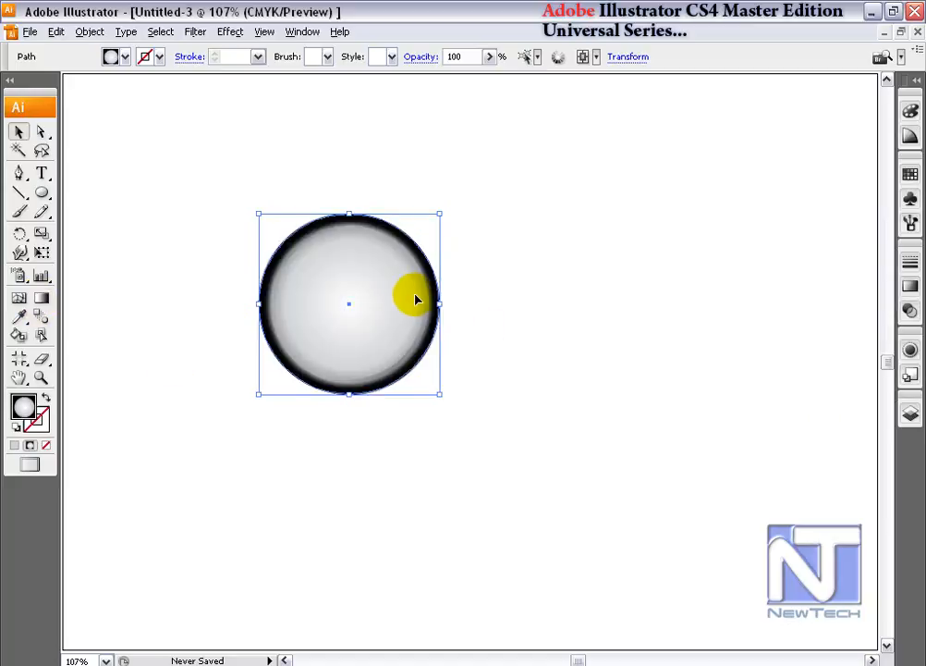
left_click(430, 290)
left_click(431, 292)
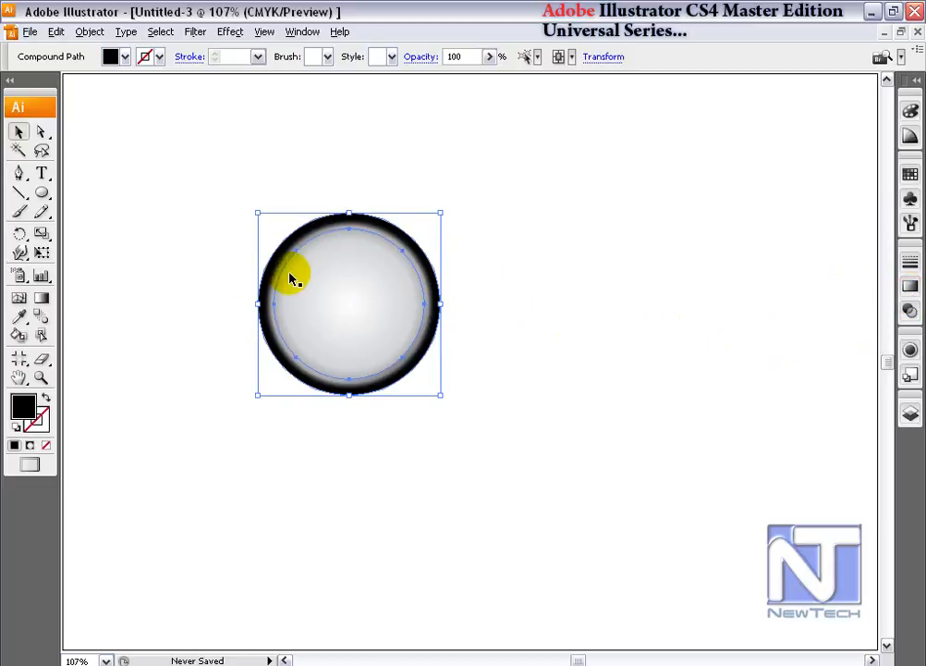
left_click(623, 387)
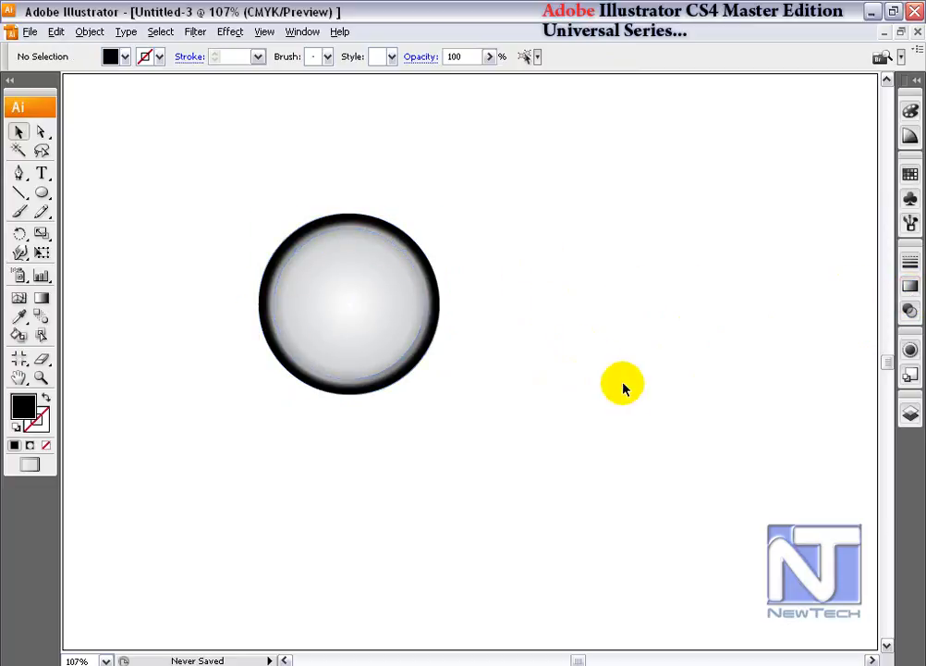
left_click_drag(184, 199, 492, 408)
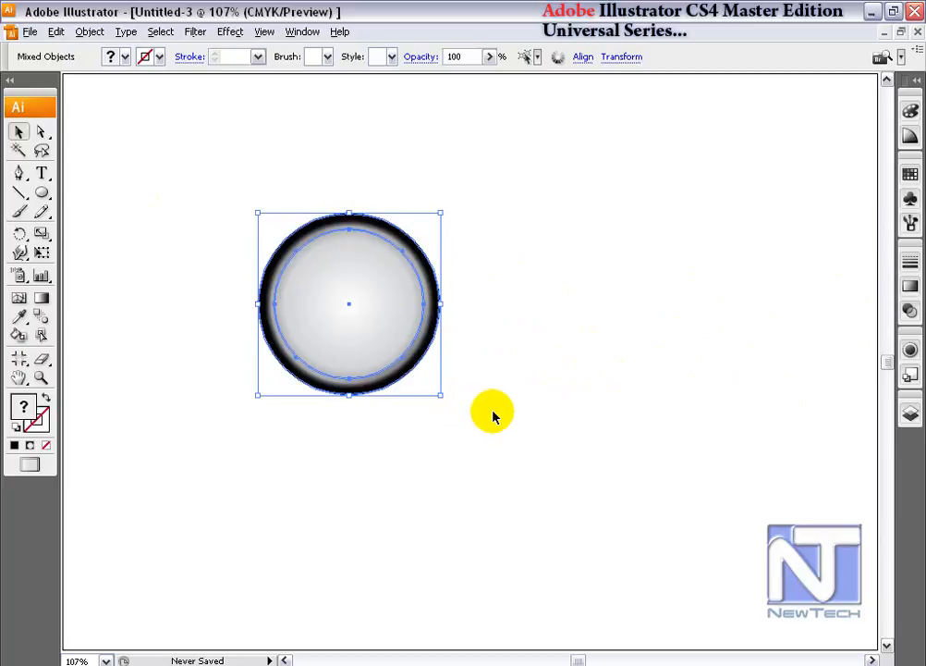
left_click(497, 400)
- Draw a short vertical line above the circle and give it the default white fill and black stroke
left_click(19, 193)
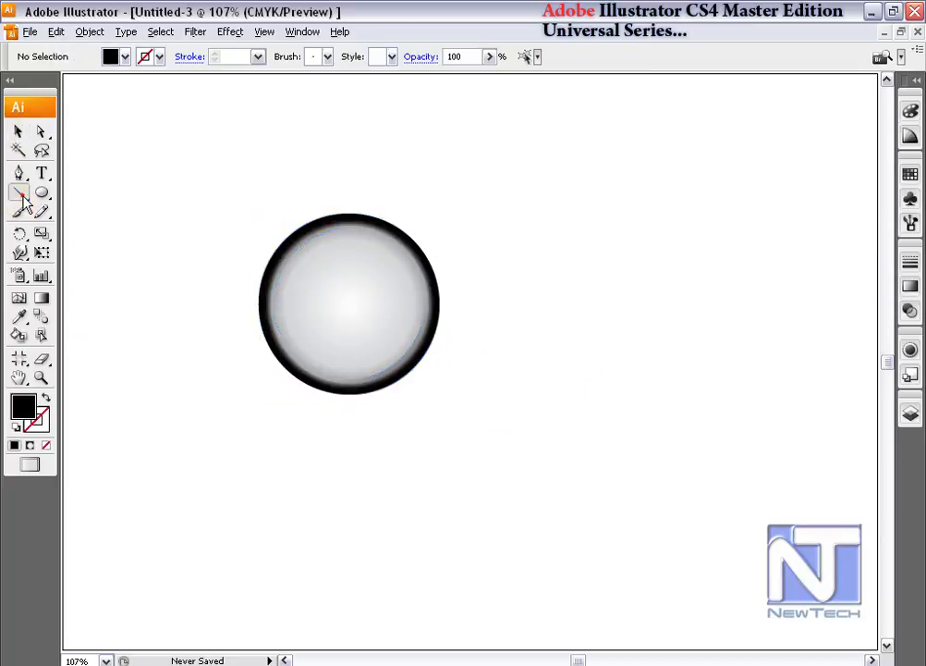
left_click_drag(276, 147, 277, 173)
left_click(18, 132)
left_click(16, 427)
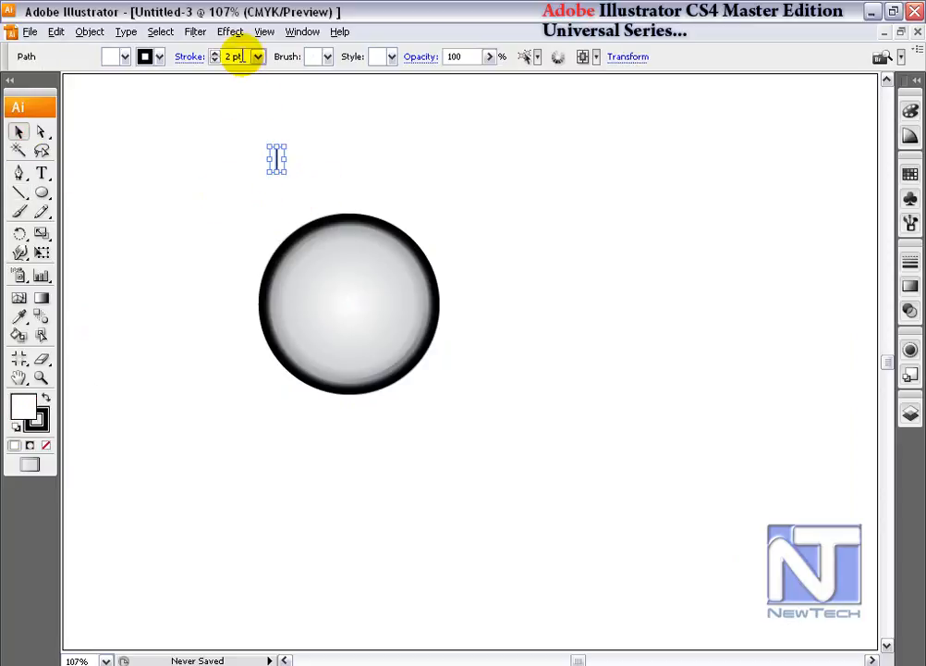
- Set the short line's stroke to 3 pt and place the line just inside the circle's black rim at twelve o'clock
key("ctrl+space")
left_click_drag(239, 129, 298, 184)
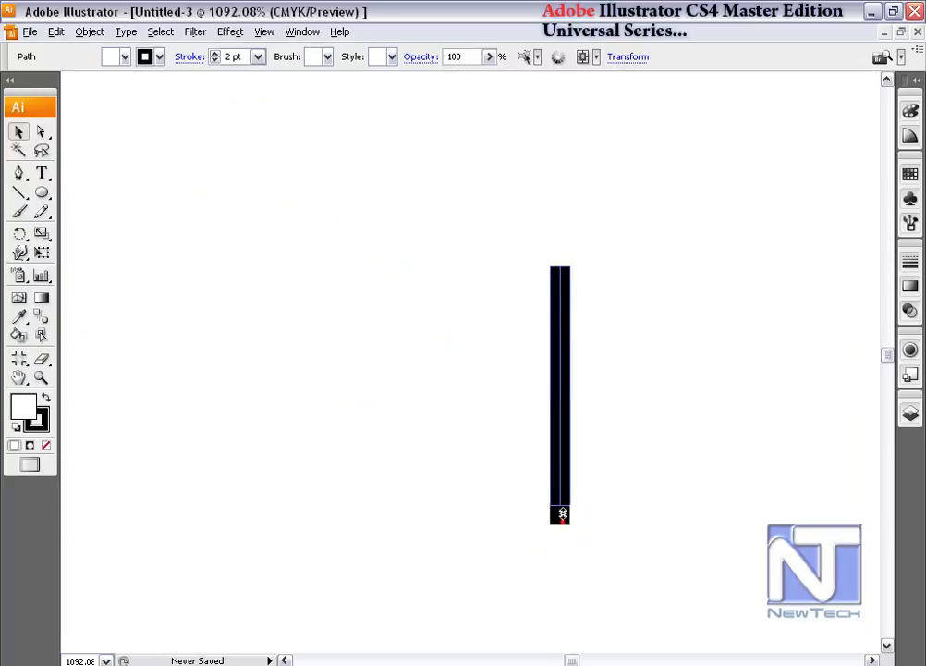
key("ctrl+0")
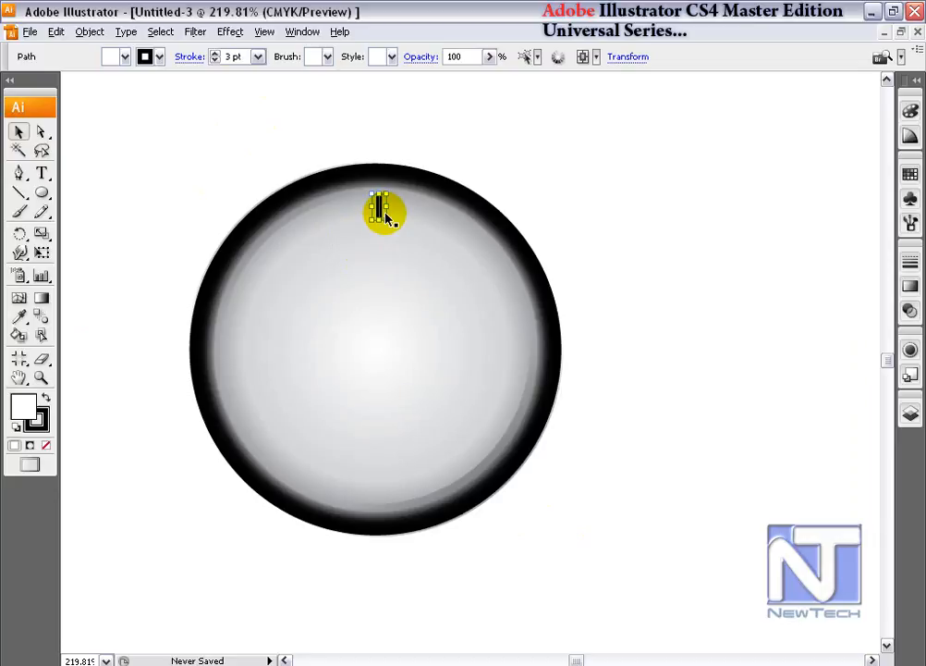
- Show the rulers and place a horizontal and a vertical guide crossing at the circle's centre
left_click(23, 237)
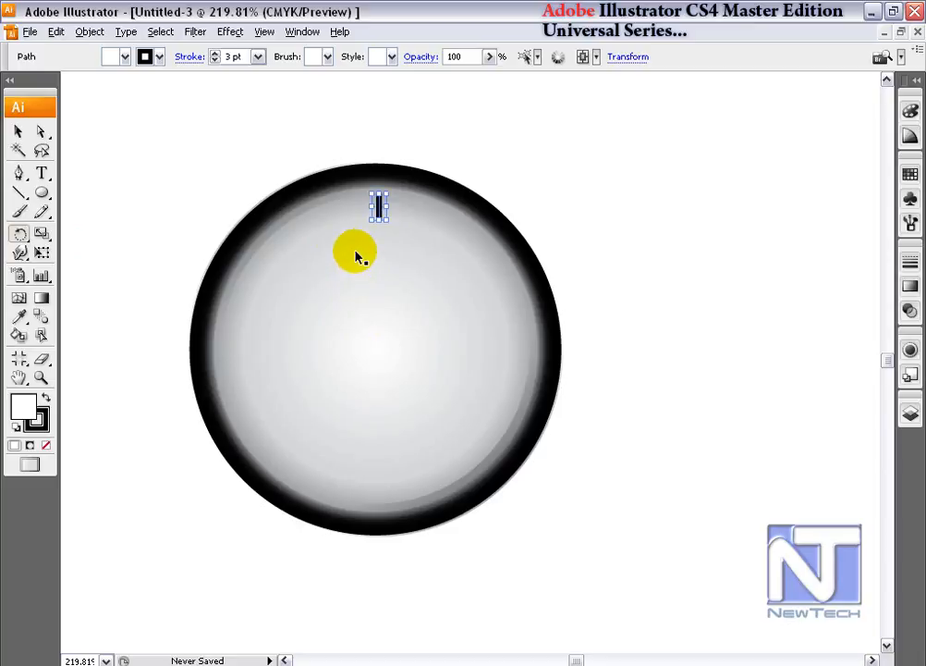
key("ctrl+r")
left_click_drag(386, 84, 386, 356)
left_click_drag(387, 79, 379, 333)
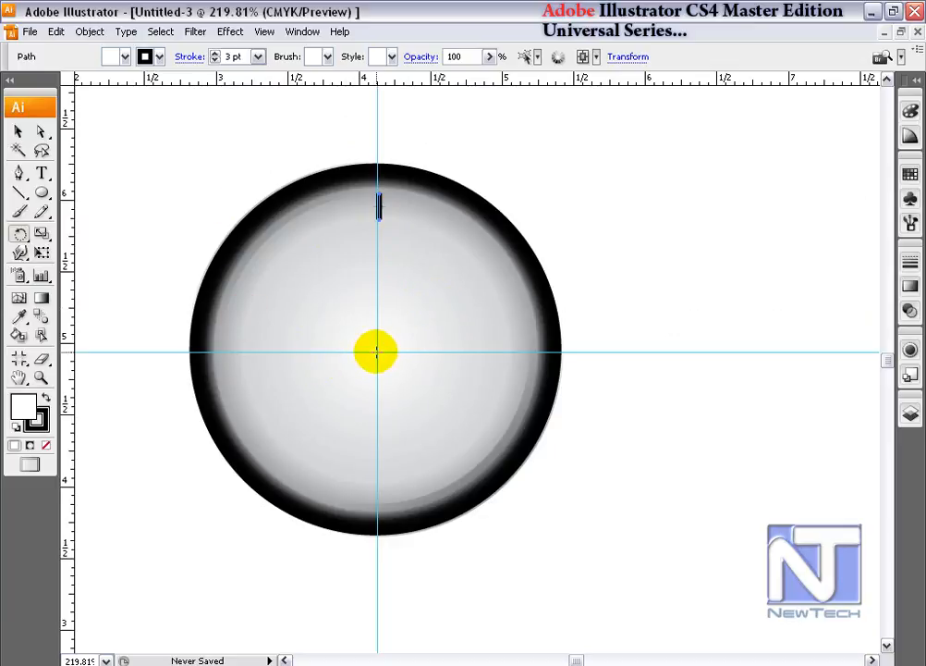
- Rotate a copy of the tick about the guides' crossing and repeat it to make eight evenly spaced marks around the dial
left_click(377, 352)
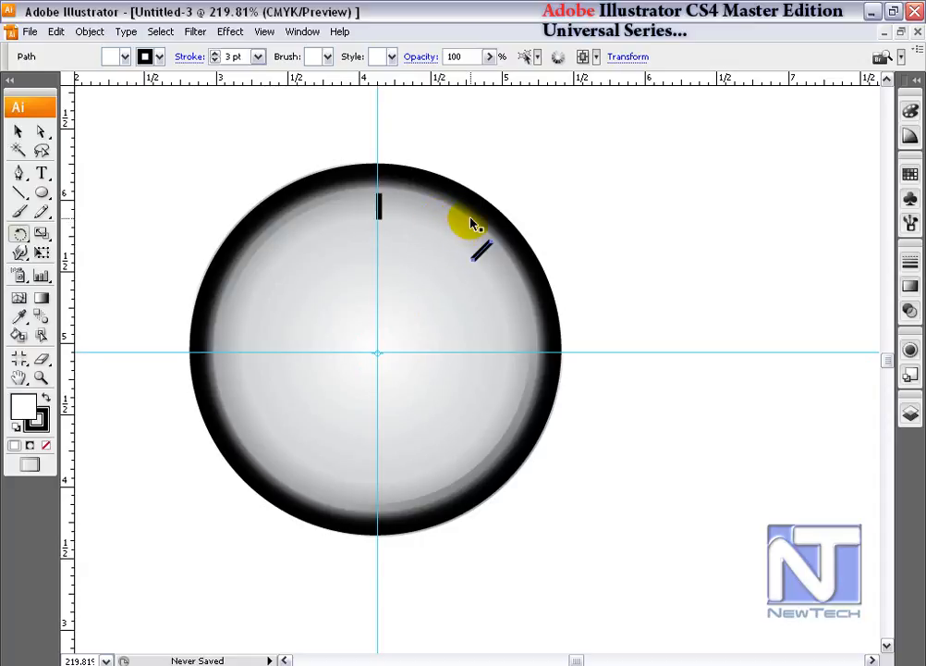
key("ctrl+d")
key("ctrl+d")
key("ctrl+d")
key("ctrl+d")
key("ctrl+d")
key("ctrl+d")
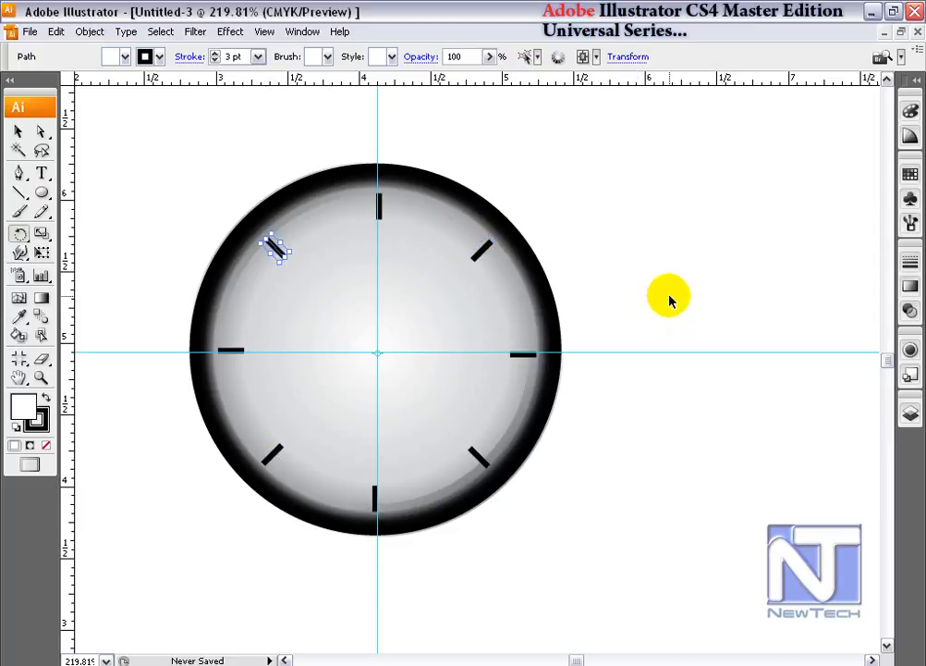
left_click(18, 131)
left_click(218, 197)
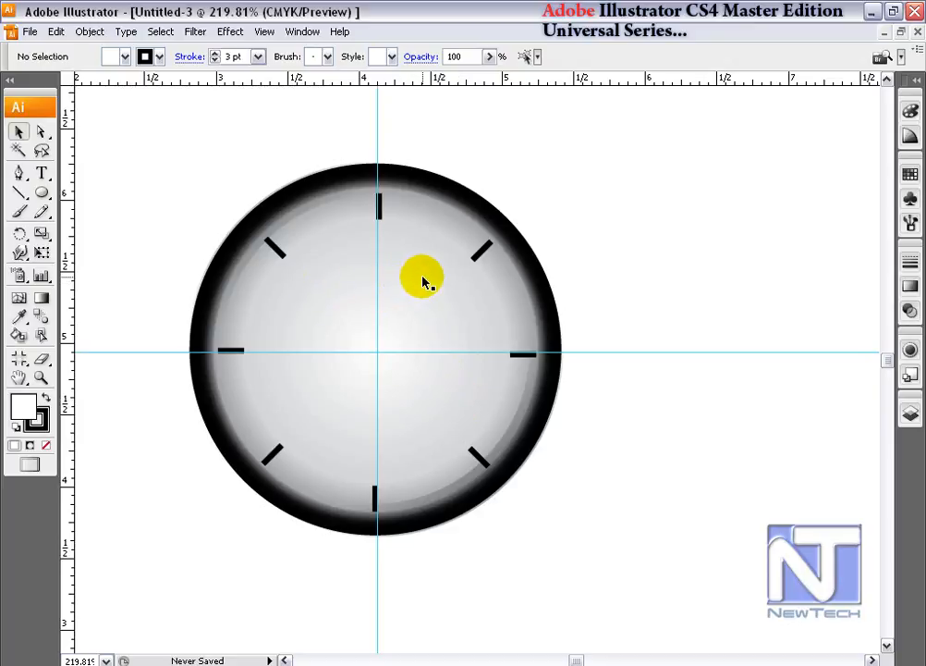
- Nudge the twelve o'clock tick to the right of the vertical guide, undoing any accidental shift of the circle
left_click(382, 205)
left_click(379, 203)
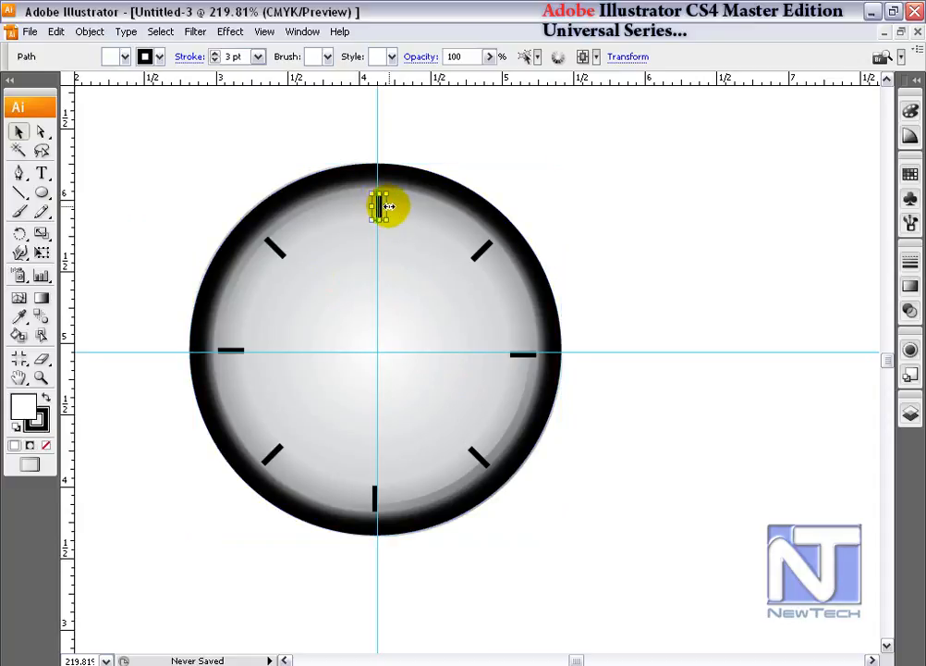
key("Right")
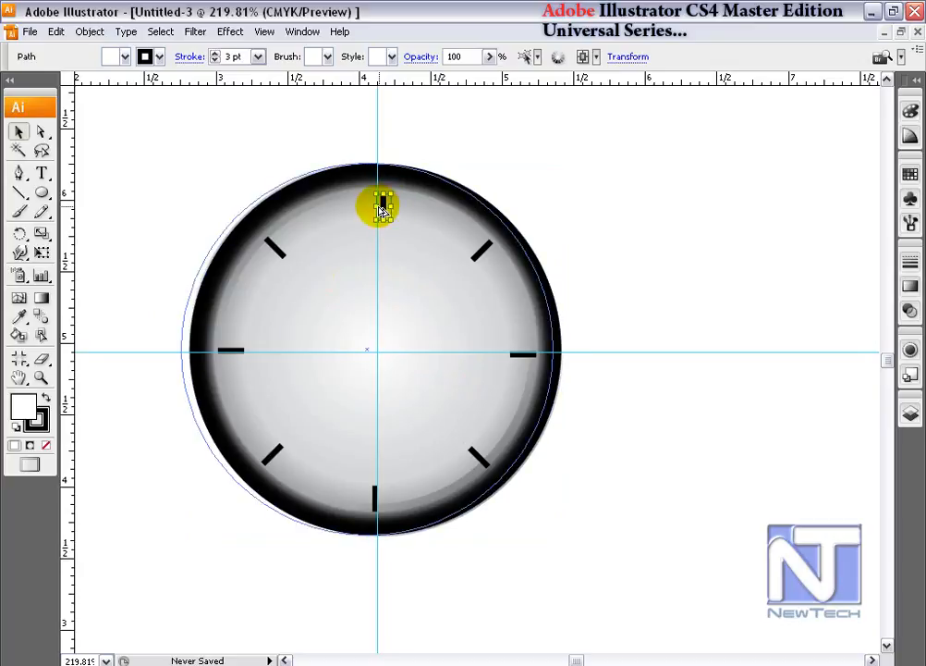
left_click_drag(377, 208, 379, 210)
key("ctrl+z")
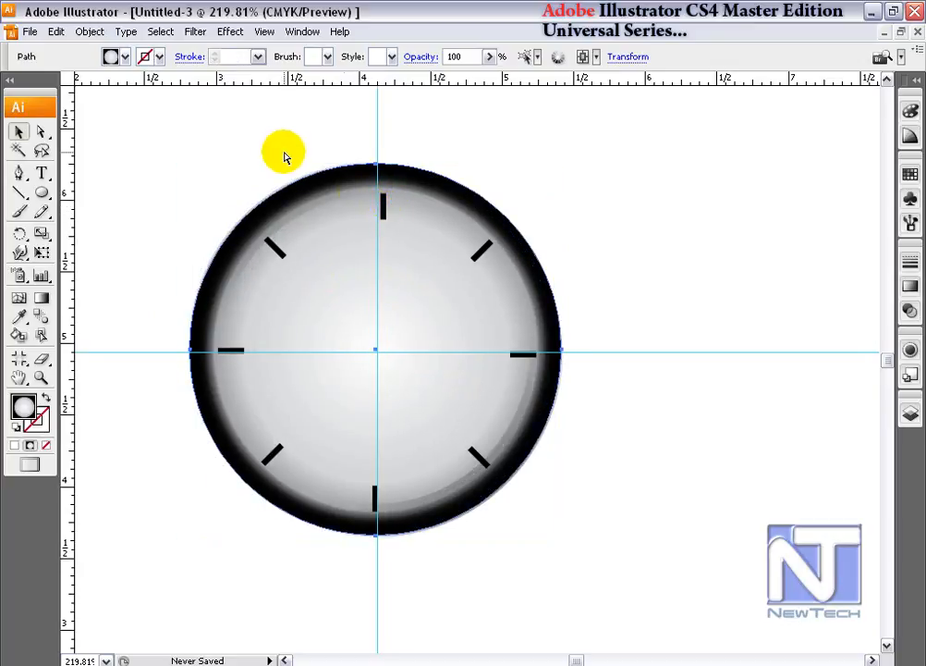
- Duplicate the twelve o'clock tick to the left of the vertical guide and tilt the copy slightly clockwise
left_click(341, 207)
key("ctrl+space")
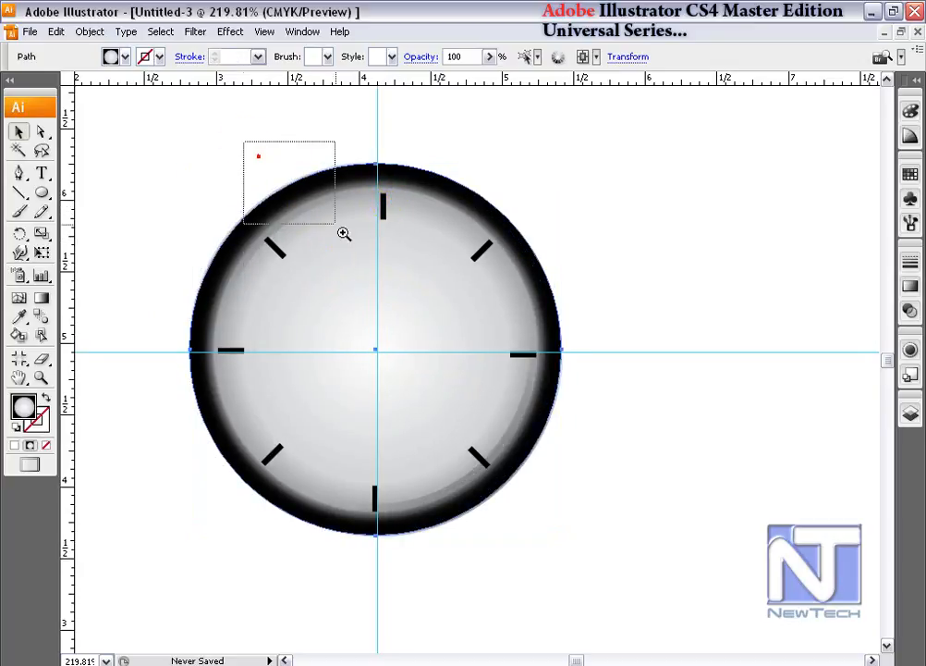
left_click_drag(253, 149, 460, 306)
left_click(588, 315)
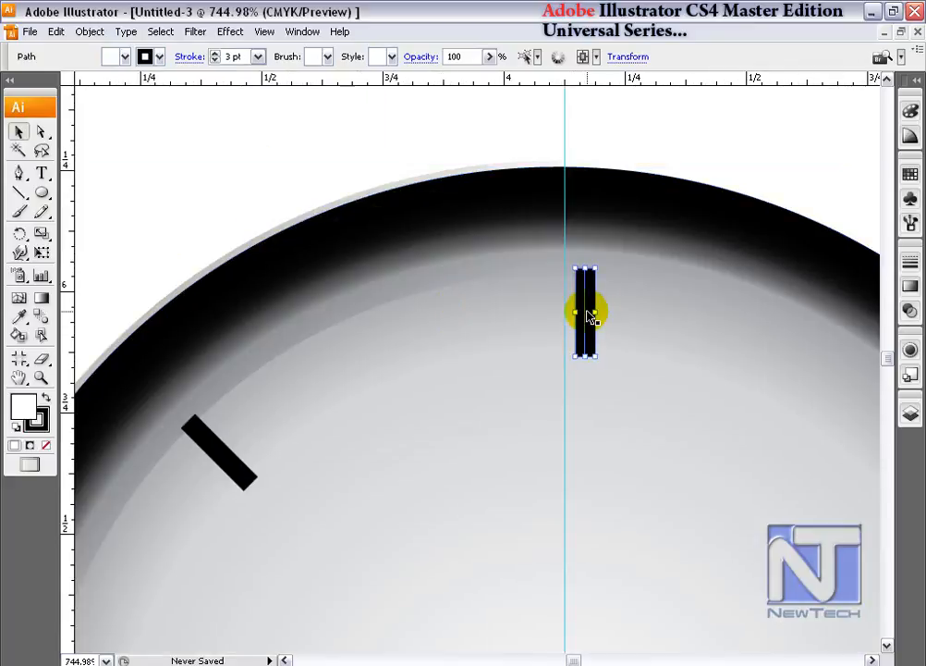
left_click_drag(588, 315, 551, 319)
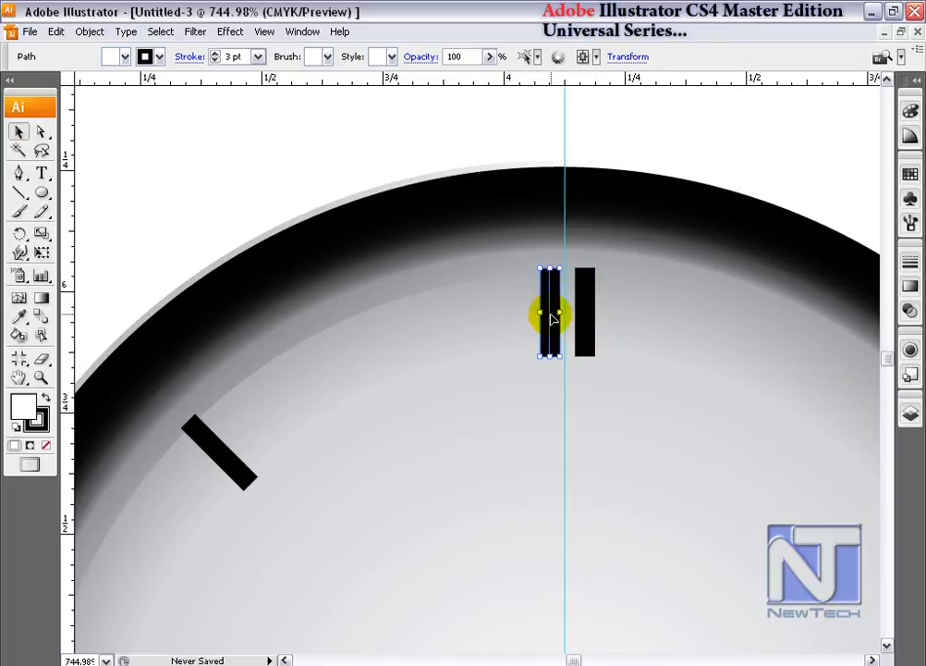
left_click_drag(558, 261, 567, 258)
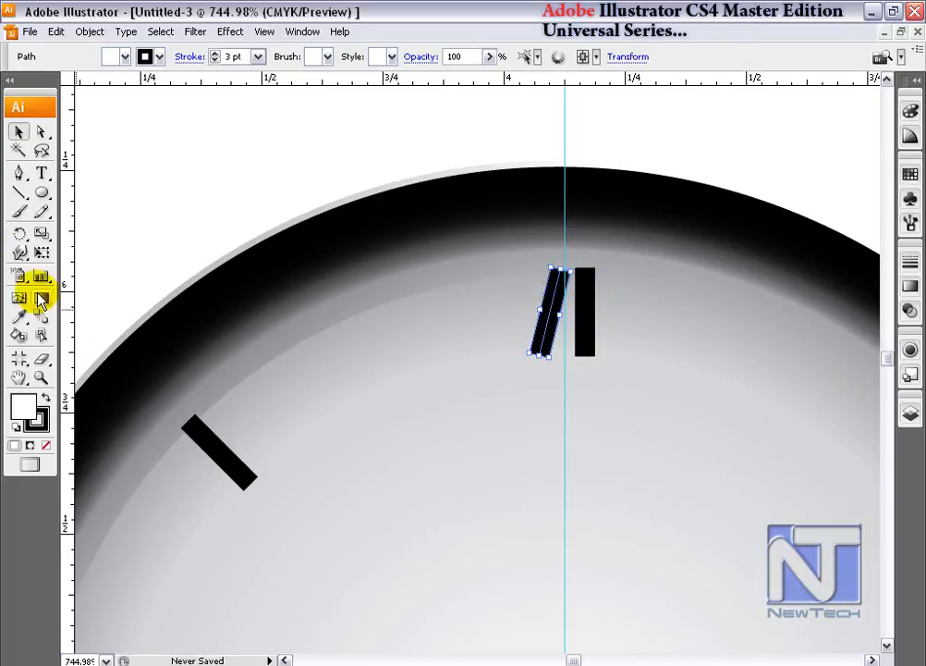
- Rotate a copy of the tilted bar the opposite way and position it across the first bar as an X
left_click(18, 235)
left_click(551, 305)
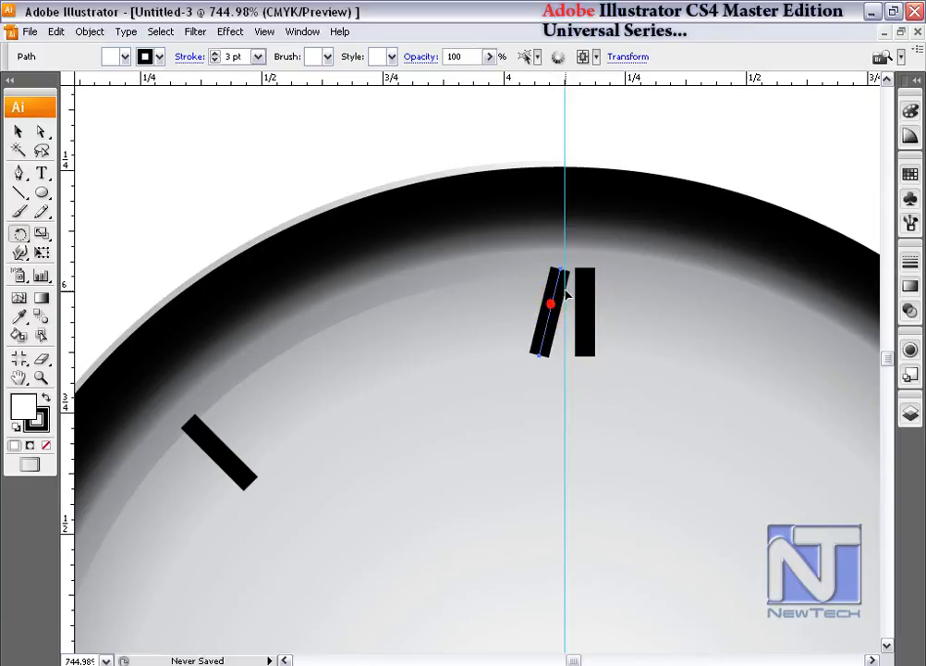
mouse_move(561, 272)
left_mouse_down()
mouse_move(536, 269)
mouse_move(548, 269)
left_mouse_up()
left_click(20, 132)
left_click(522, 267)
left_click_drag(518, 273, 546, 316)
left_click(553, 320)
key("Down")
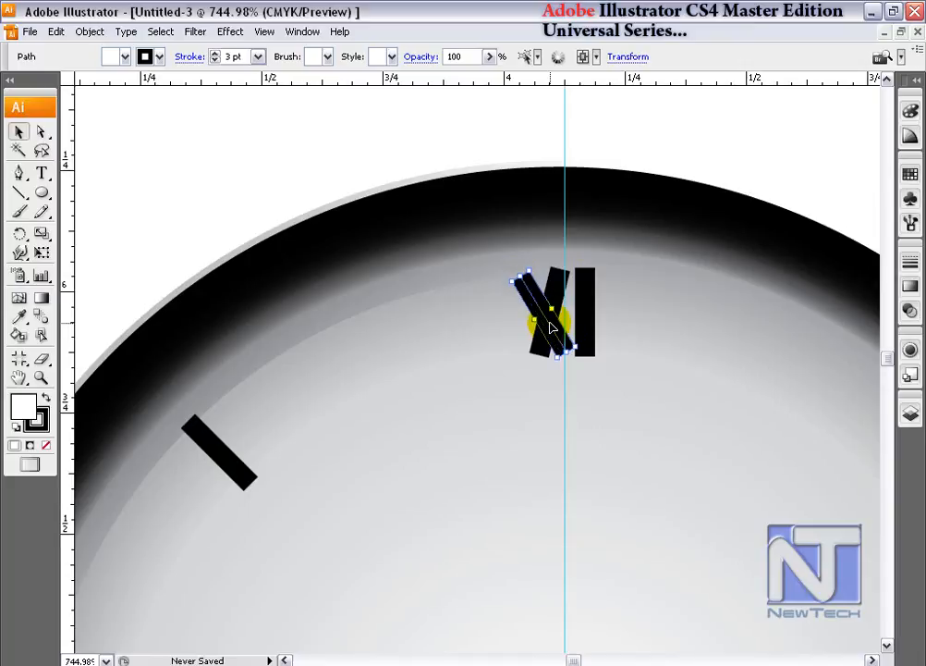
- Shift the clockwise-tilted bar slightly left so the two bars of the X cross nearer their middles
left_click(542, 347)
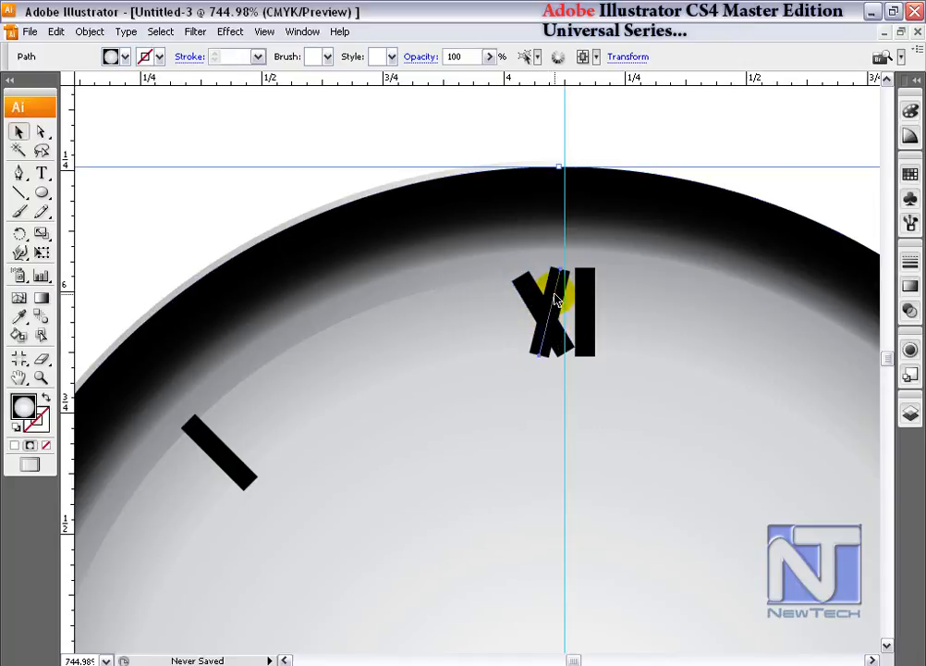
left_click(553, 294)
left_click_drag(555, 293, 548, 294)
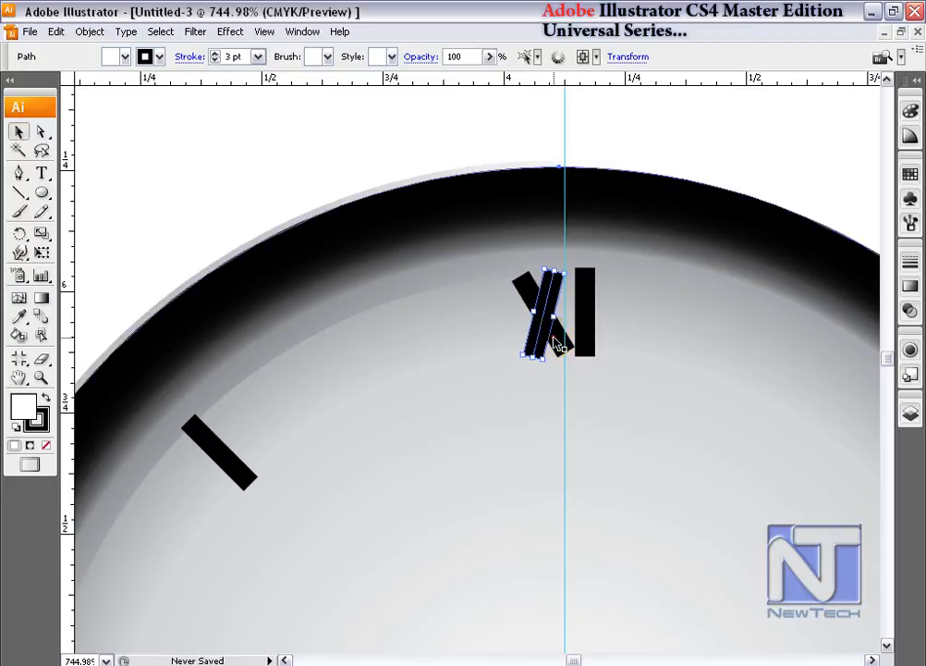
- Group the two crossed bars without the dial circle and narrow the X slightly about its centre
left_click(554, 339, "shift")
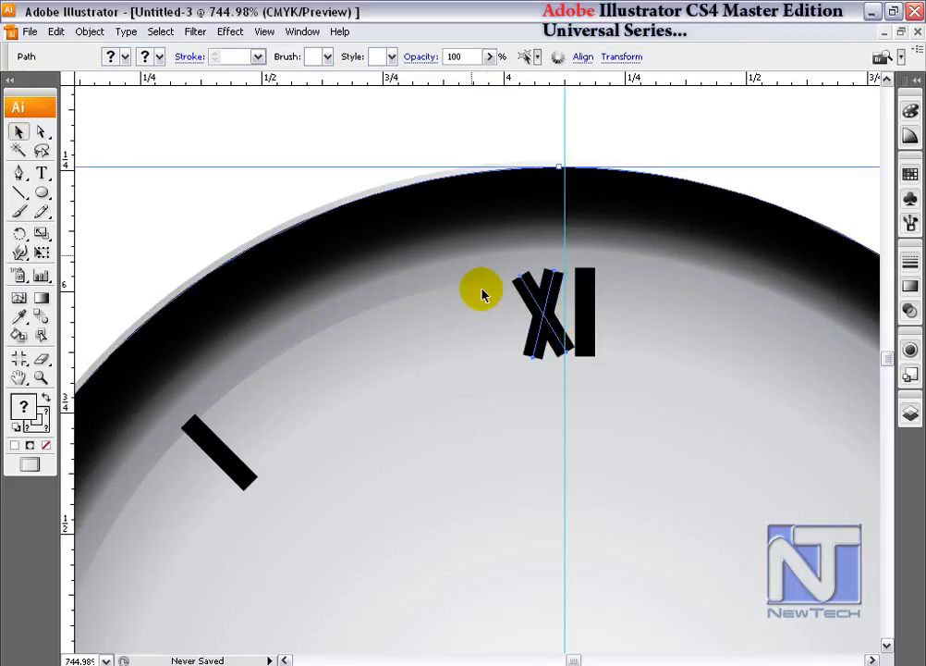
left_click(487, 332, "shift")
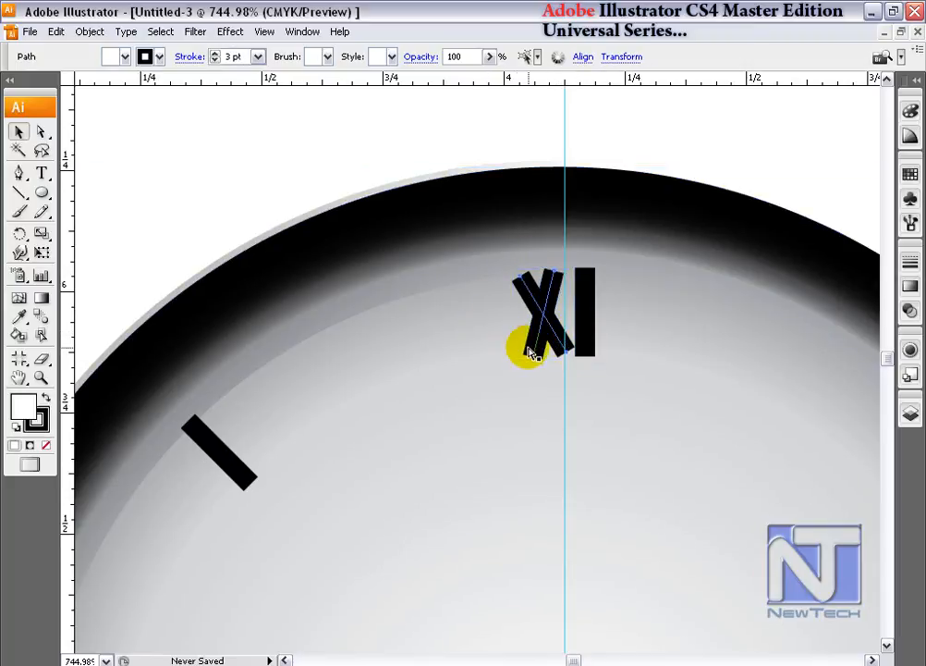
key("ctrl+g")
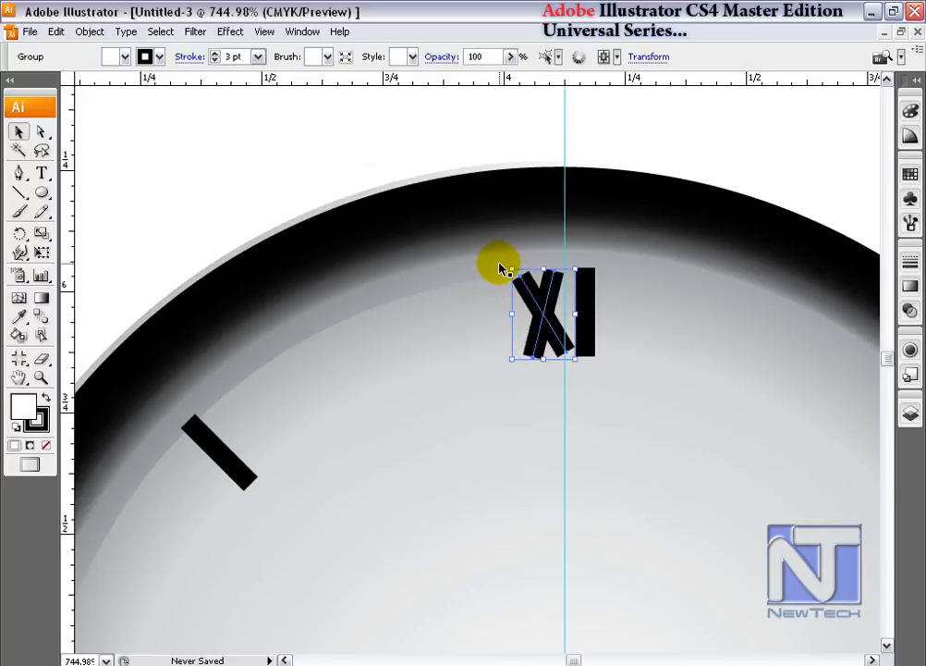
left_click_drag(508, 265, 524, 271)
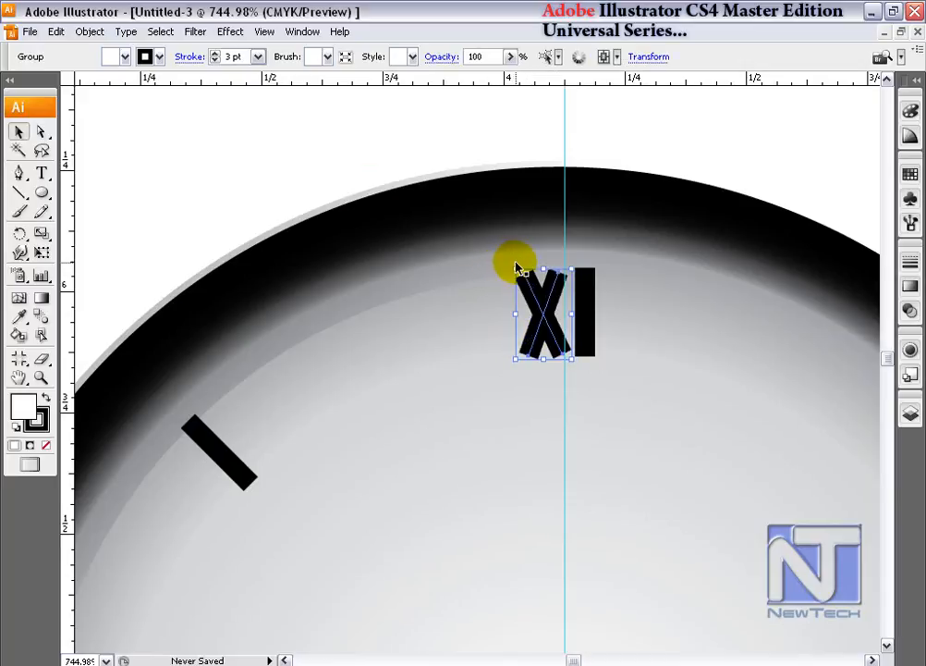
left_click(291, 132)
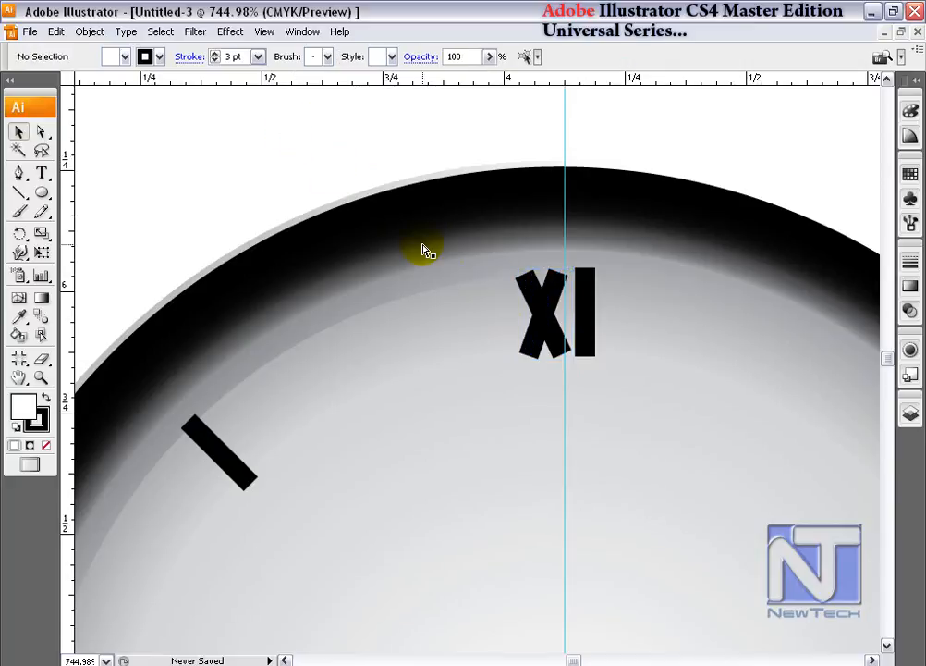
- Nudge the six o'clock tick left of the vertical guide and place a copy of it on the guide's right side
key("ctrl+0")
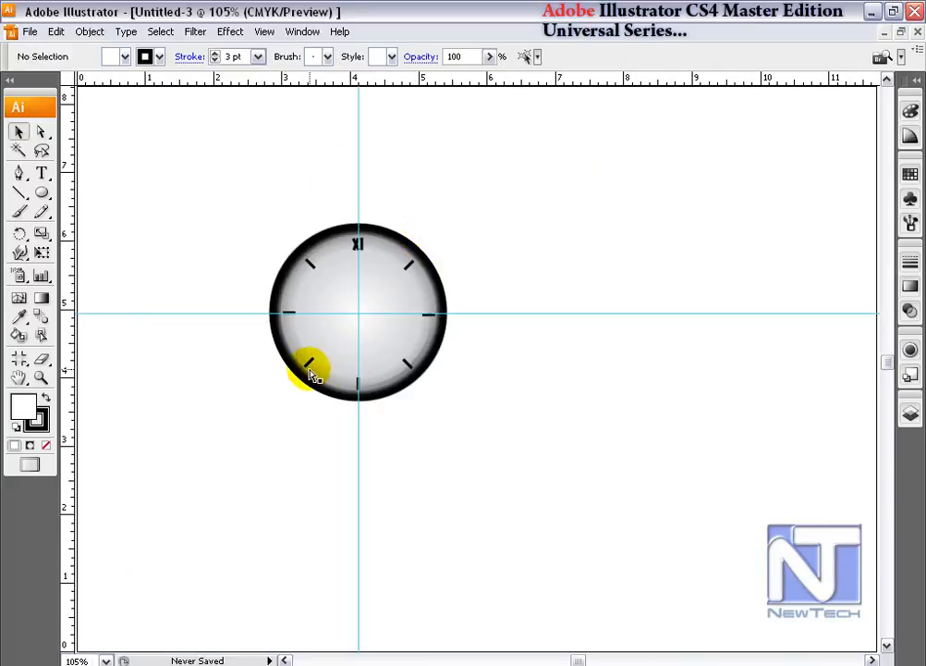
left_click_drag(321, 364, 441, 449)
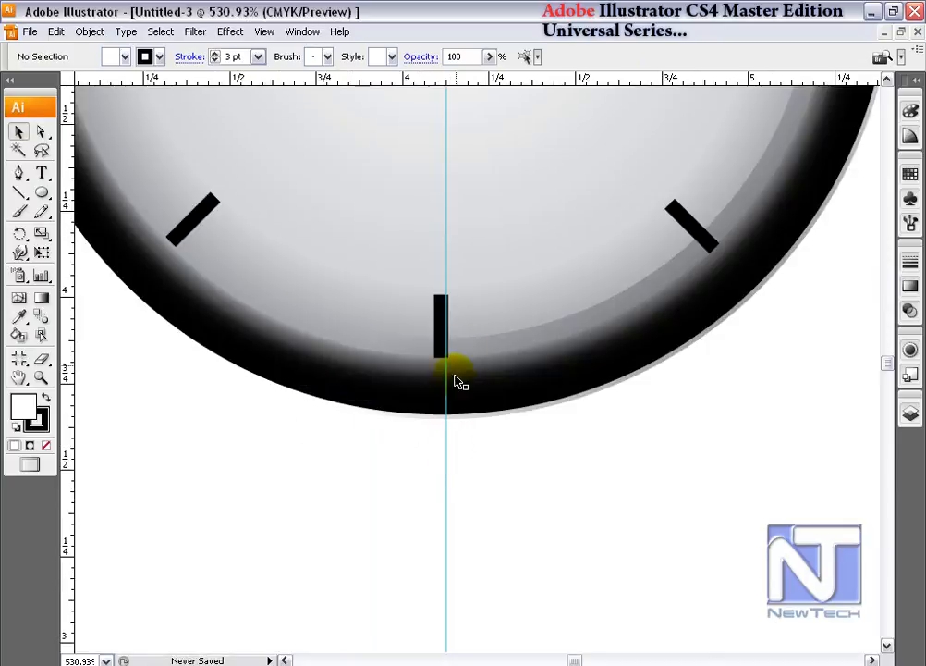
left_click(442, 324)
key("Left")
key("Left")
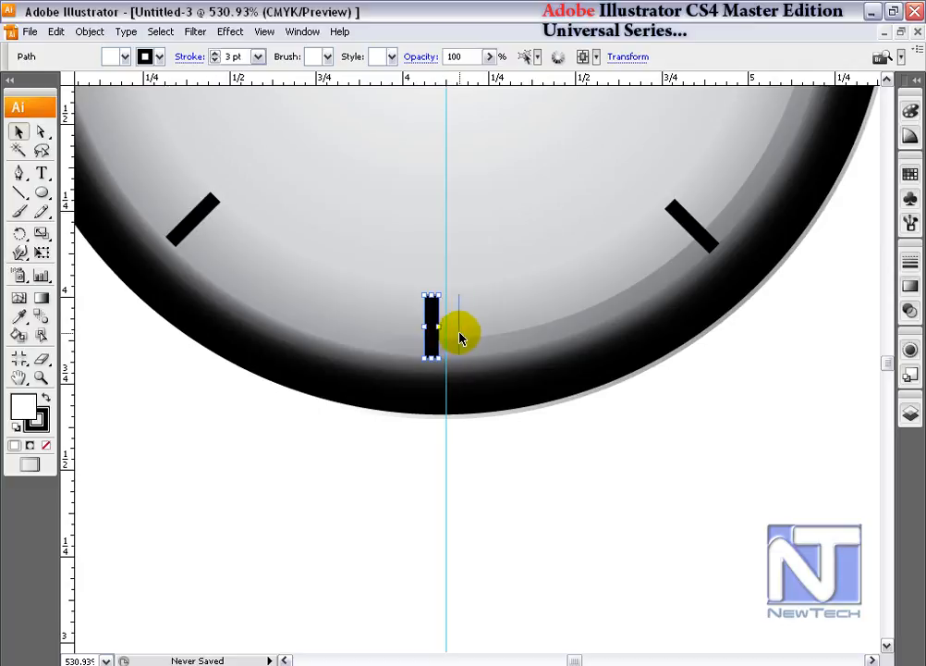
left_click_drag(461, 338, 465, 340)
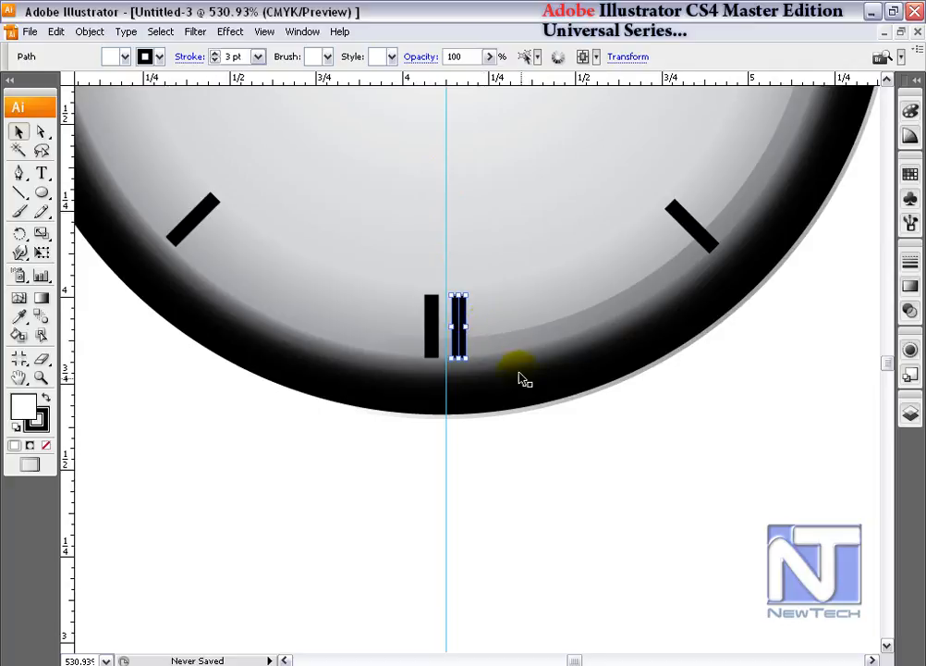
- Set the nine o'clock tick just above the horizontal guide and place a copy of it just below the guide
key("ctrl+minus")
key("ctrl+minus")
key("ctrl+minus")
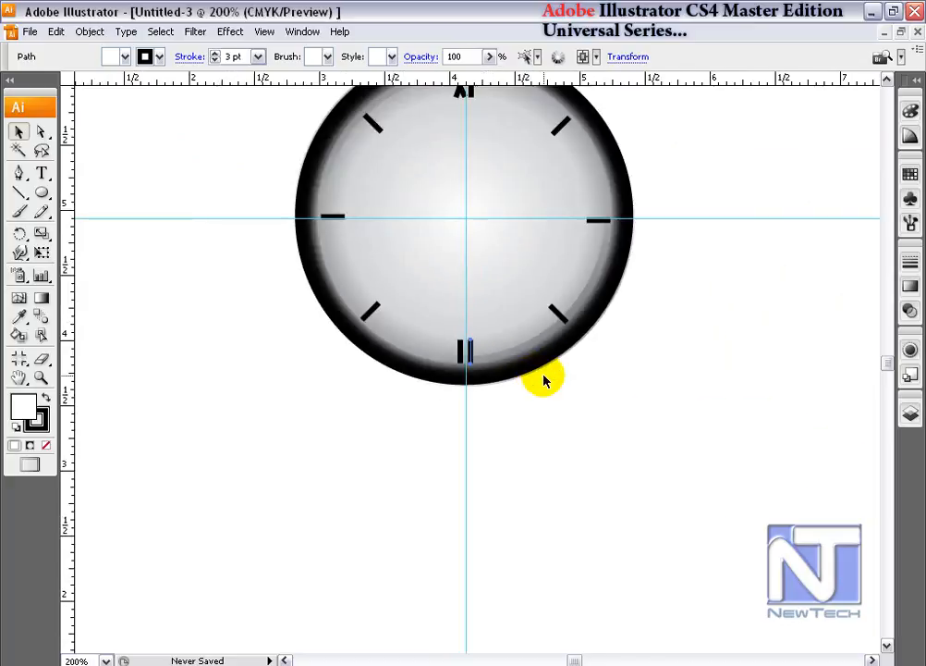
left_click(336, 220)
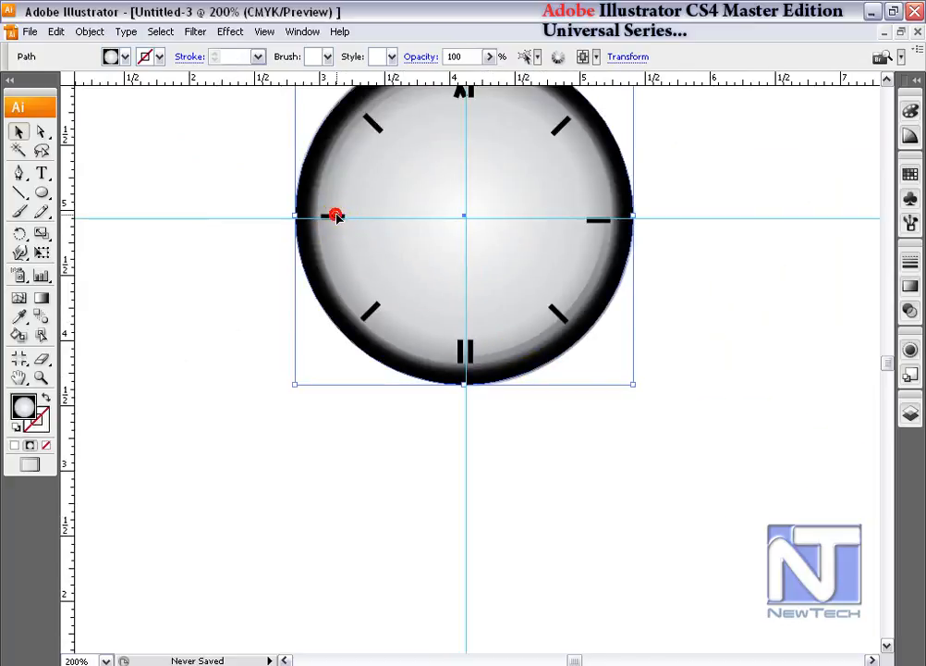
left_click(334, 218)
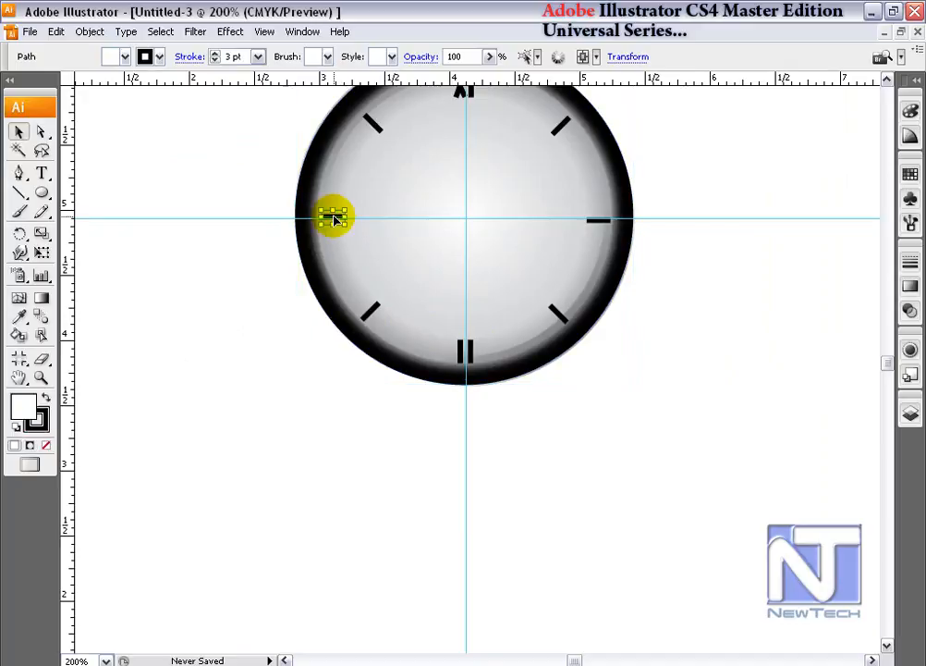
left_click(333, 218)
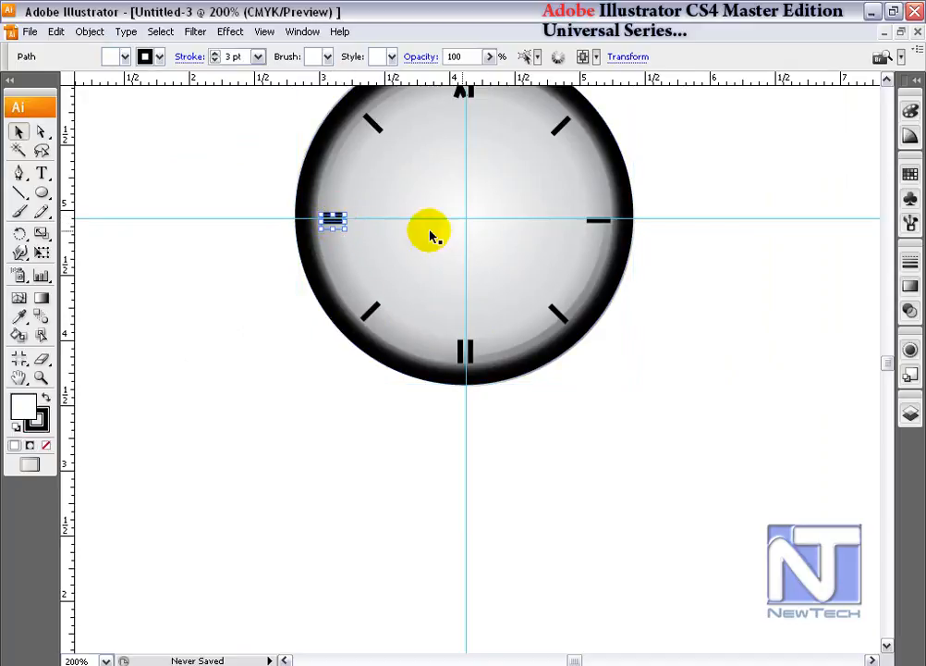
- Double the three o'clock tick with a parallel copy so the pair straddles the horizontal guide, then deselect it
left_click(600, 220)
left_click(602, 222)
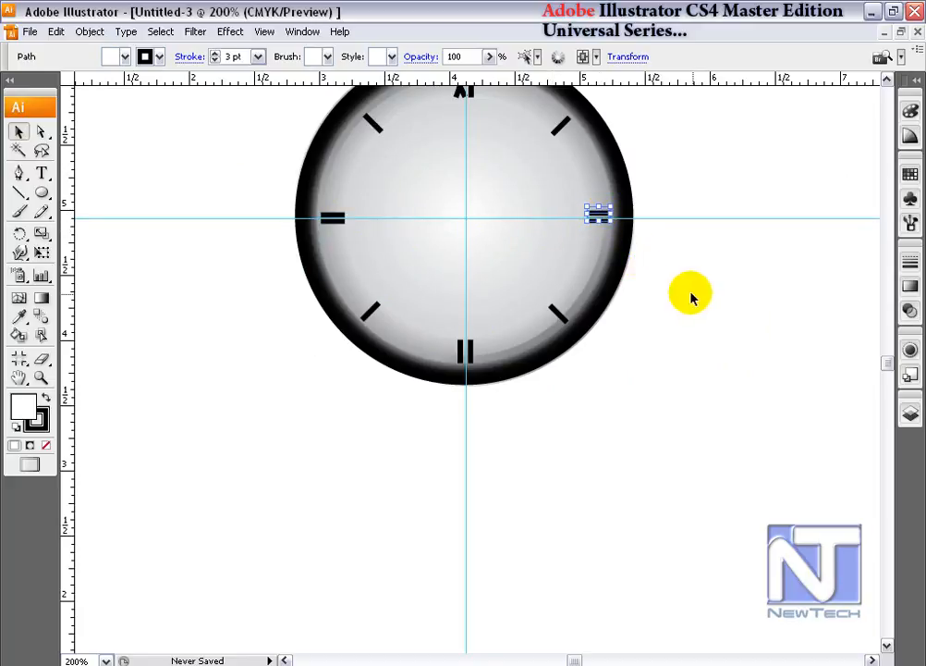
left_click(722, 312)
scroll(807, 347, "up", 1)
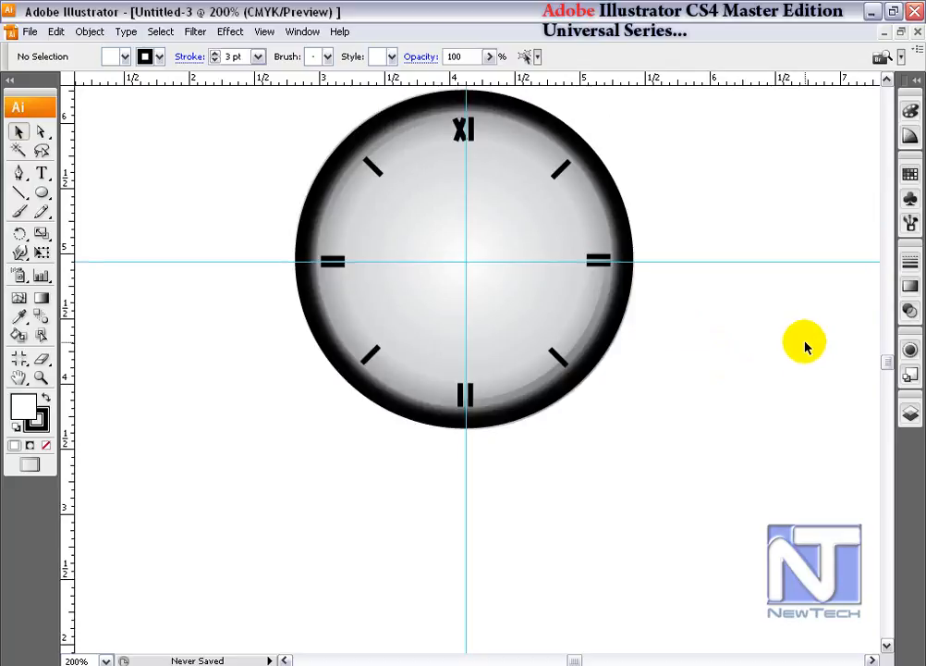
key("ctrl+0")
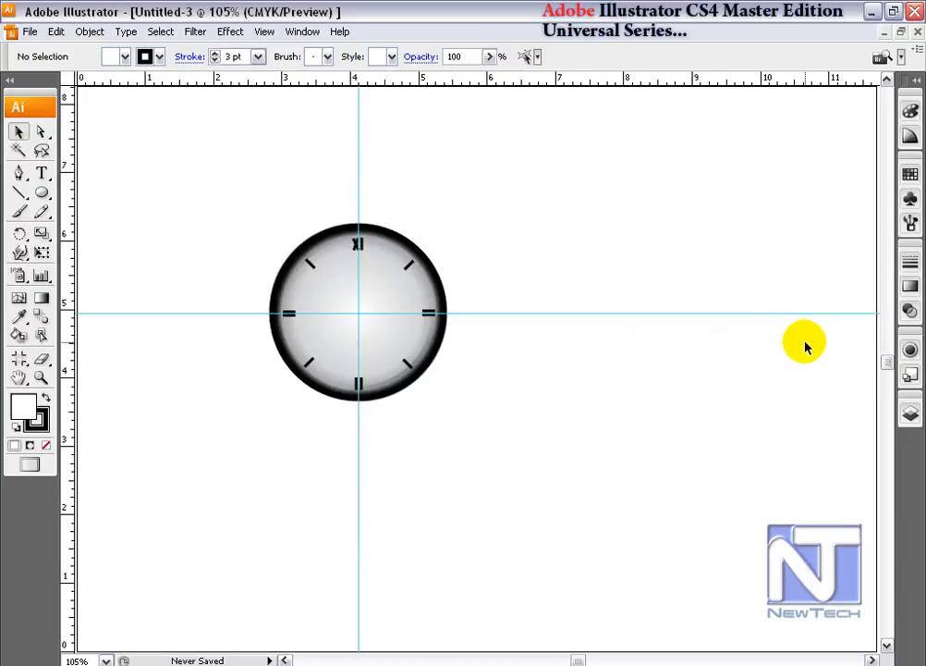
left_click(543, 255)
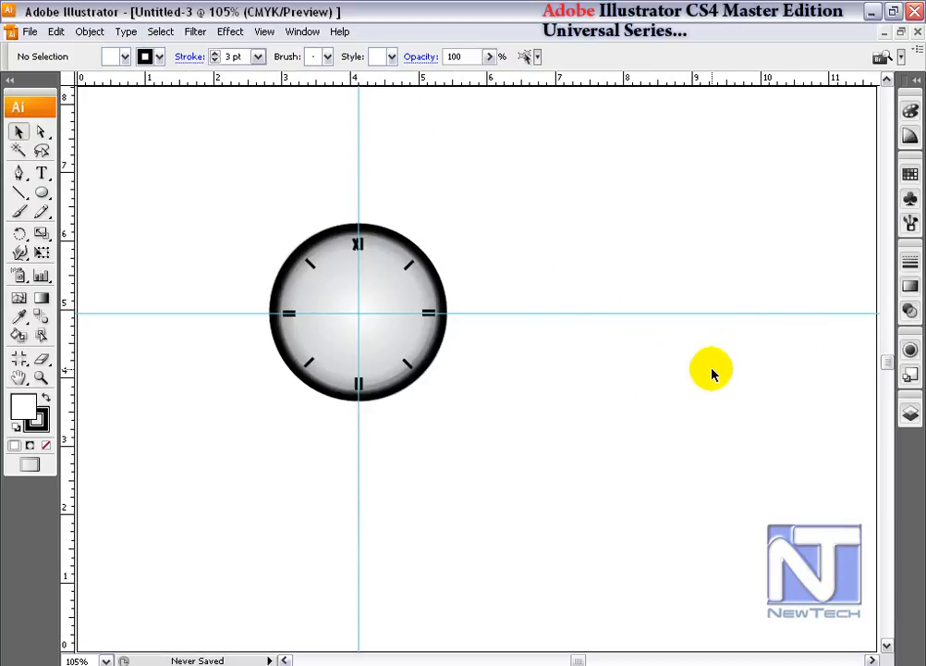
- Unlock the guides, delete the horizontal and vertical guides crossing the clock, and turn guide locking back on
right_click(643, 225)
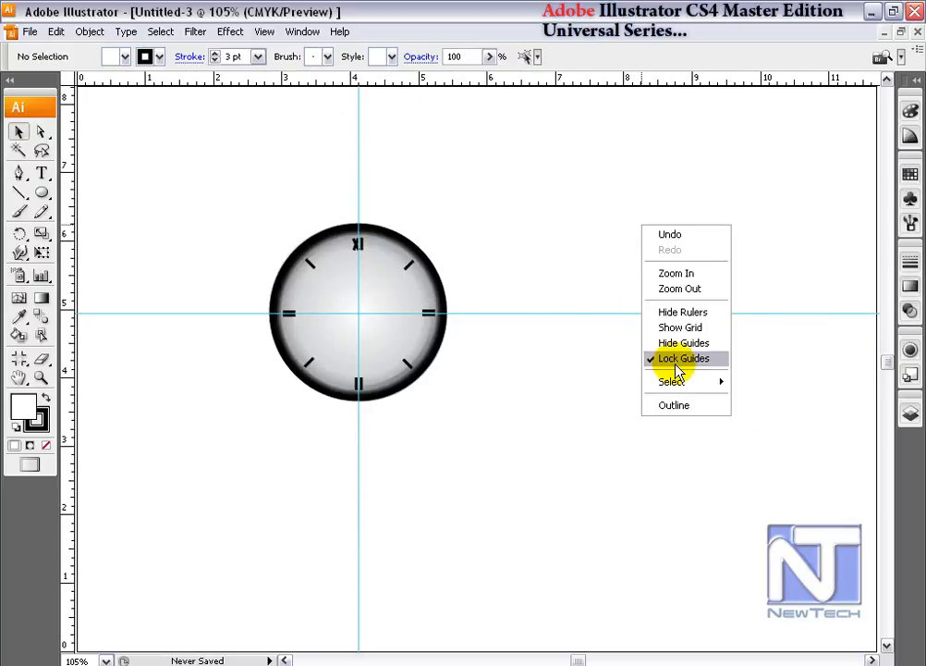
left_click(678, 360)
left_click_drag(637, 256, 712, 405)
key("Delete")
left_click_drag(338, 149, 364, 166)
key("Delete")
right_click(613, 214)
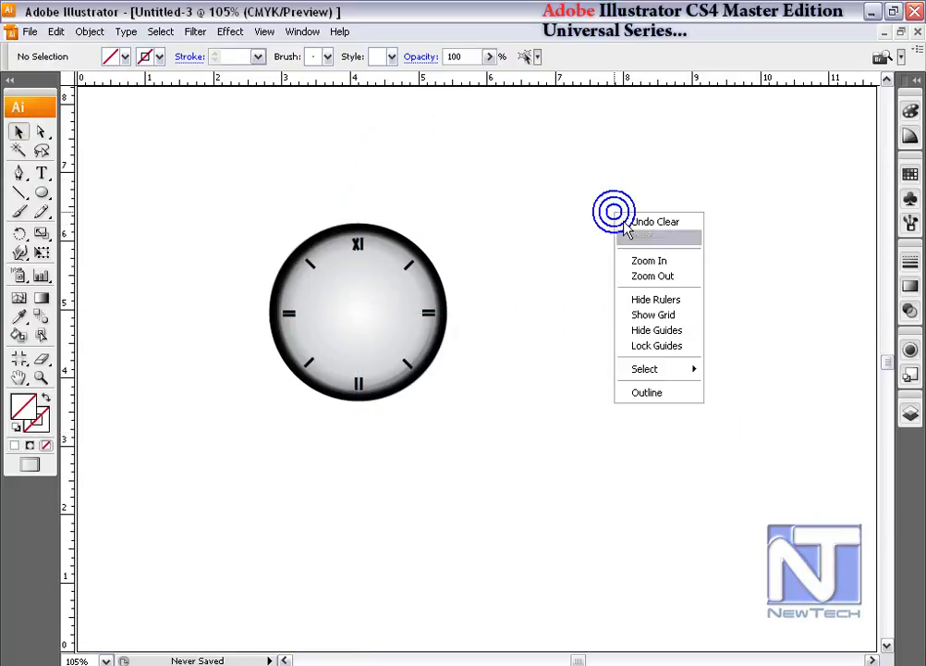
left_click(673, 348)
- Lock the ring-shaped compound path and scale the gradient dial circle about its centre to nearly the ring's outer edge
left_click(318, 244)
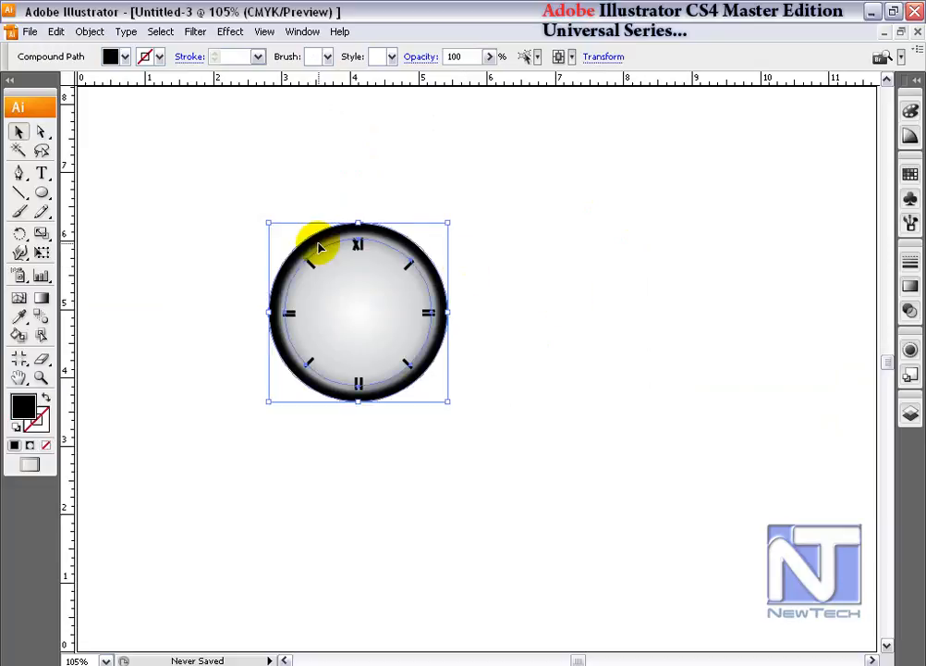
key("ctrl+2")
left_click(318, 244)
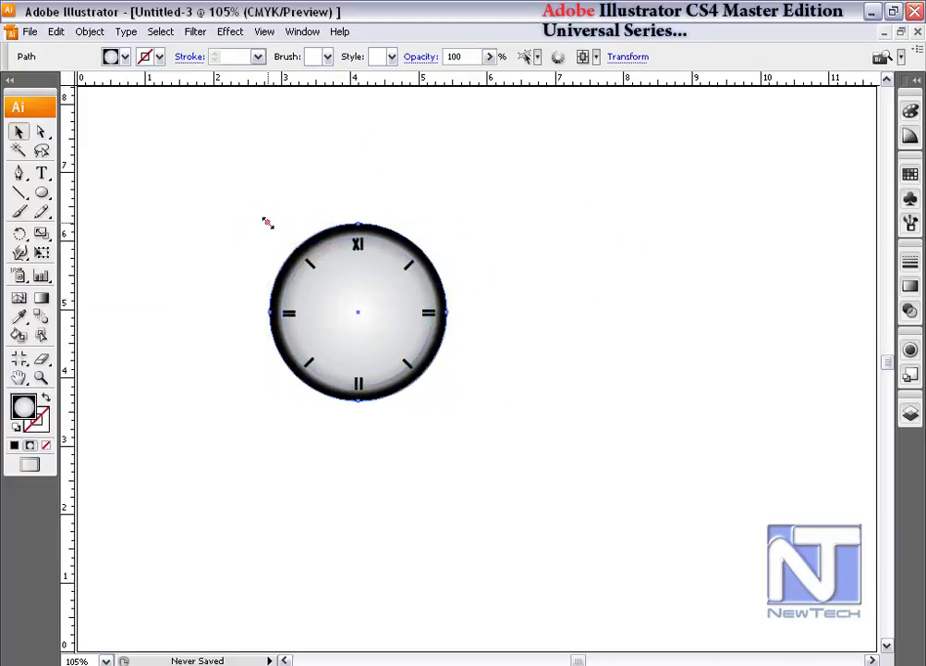
left_click_drag(270, 222, 256, 210)
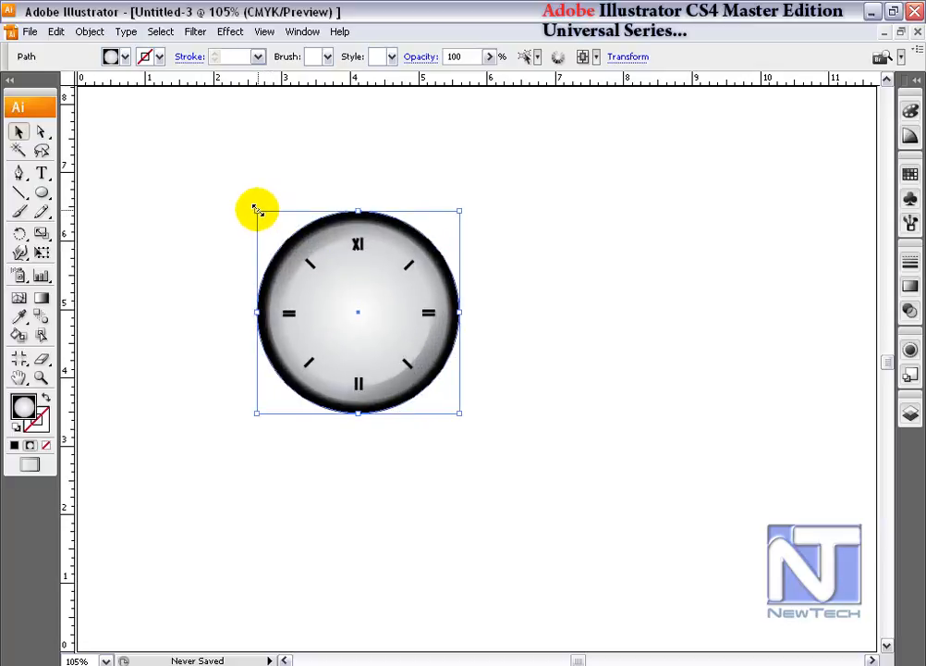
left_click_drag(259, 209, 272, 231)
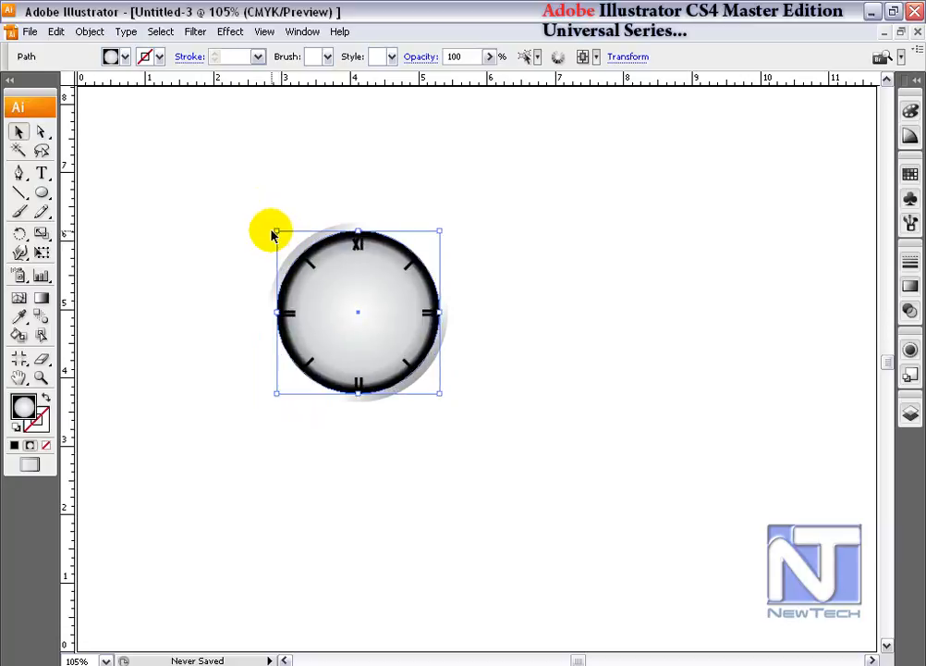
key("ctrl+shift+b")
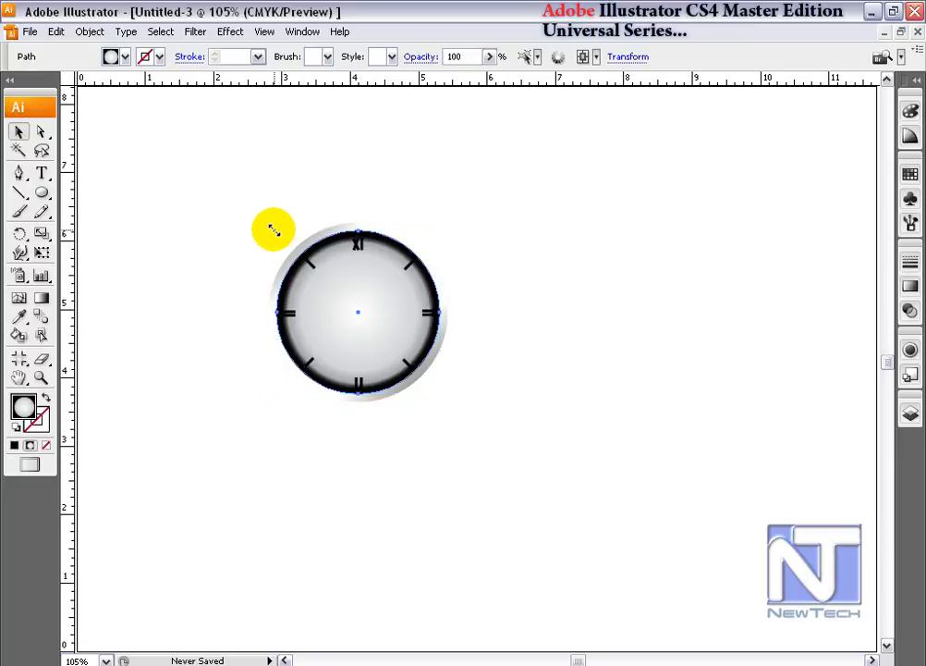
key("ctrl+shift+b")
left_click_drag(270, 227, 267, 221)
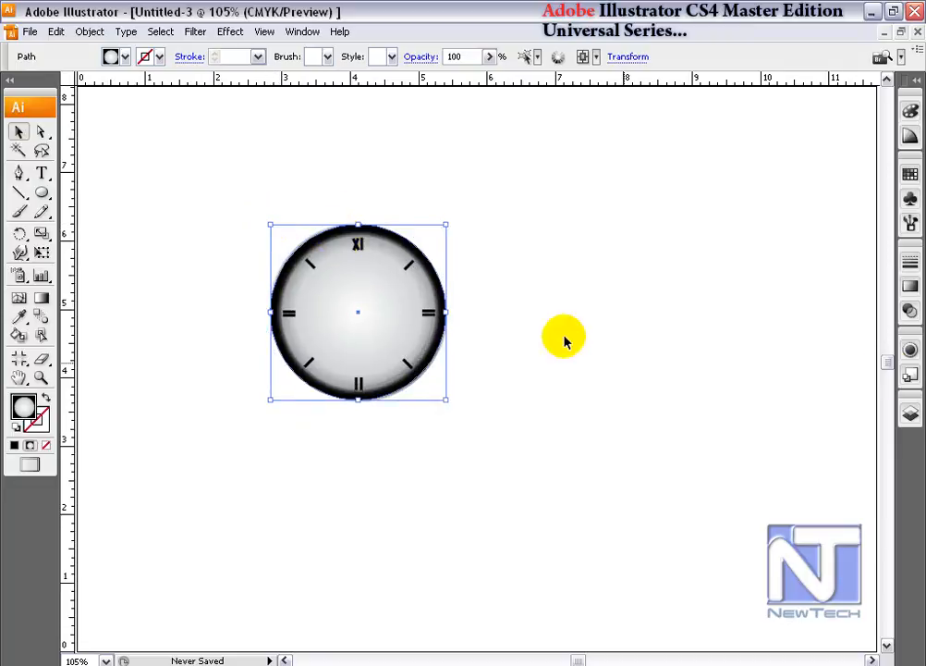
- Rework the dial circle's radial gradient by moving the grey stops inward and removing the black outer stop
left_click(911, 287)
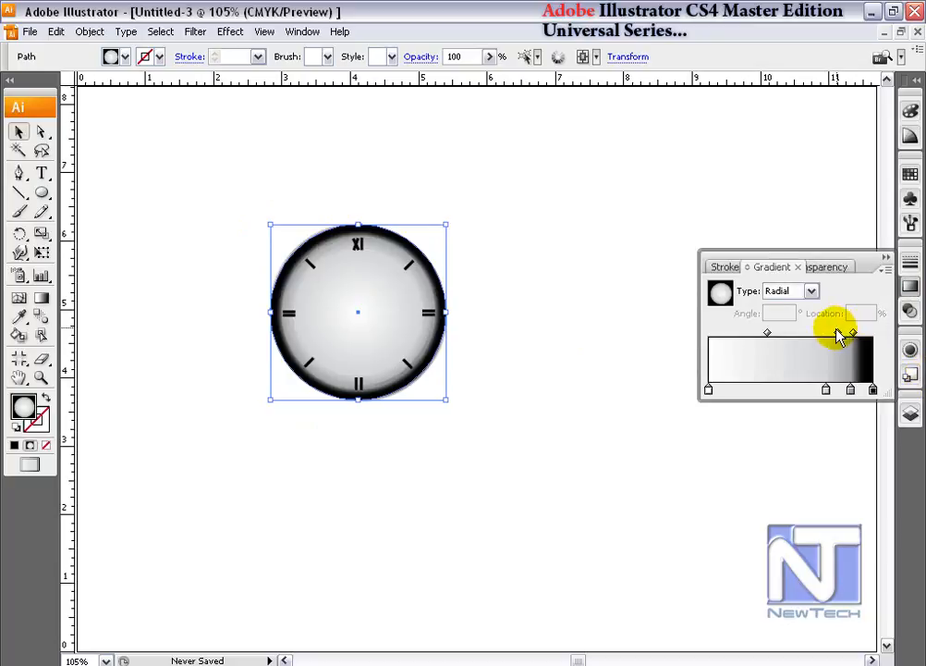
mouse_move(824, 389)
left_mouse_down()
mouse_move(813, 390)
mouse_move(842, 392)
left_mouse_up()
left_click(849, 391)
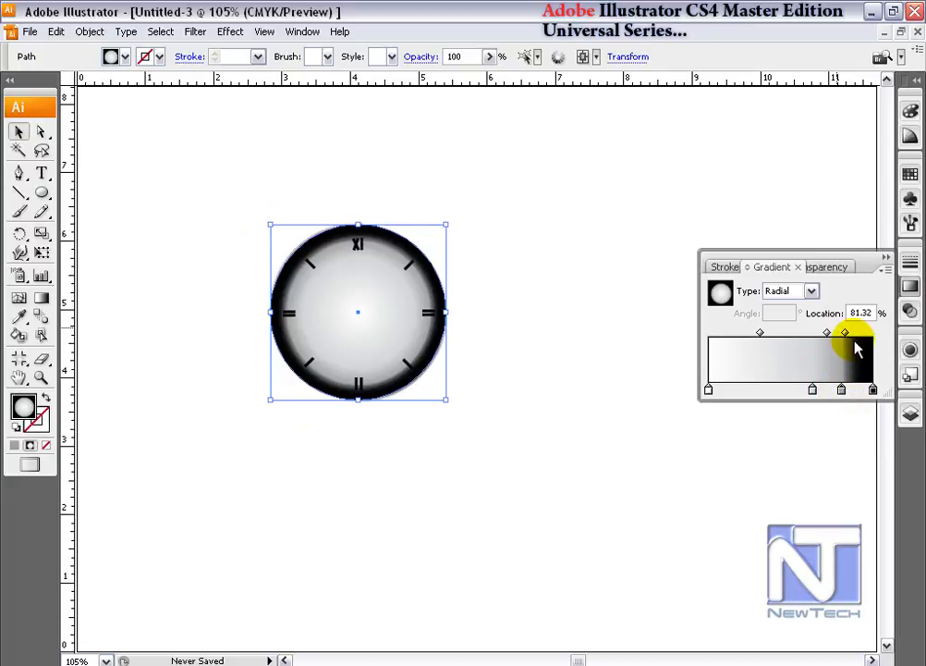
left_click(829, 391)
mouse_move(872, 390)
left_mouse_down()
mouse_move(874, 407)
mouse_move(852, 391)
mouse_move(887, 389)
left_mouse_up()
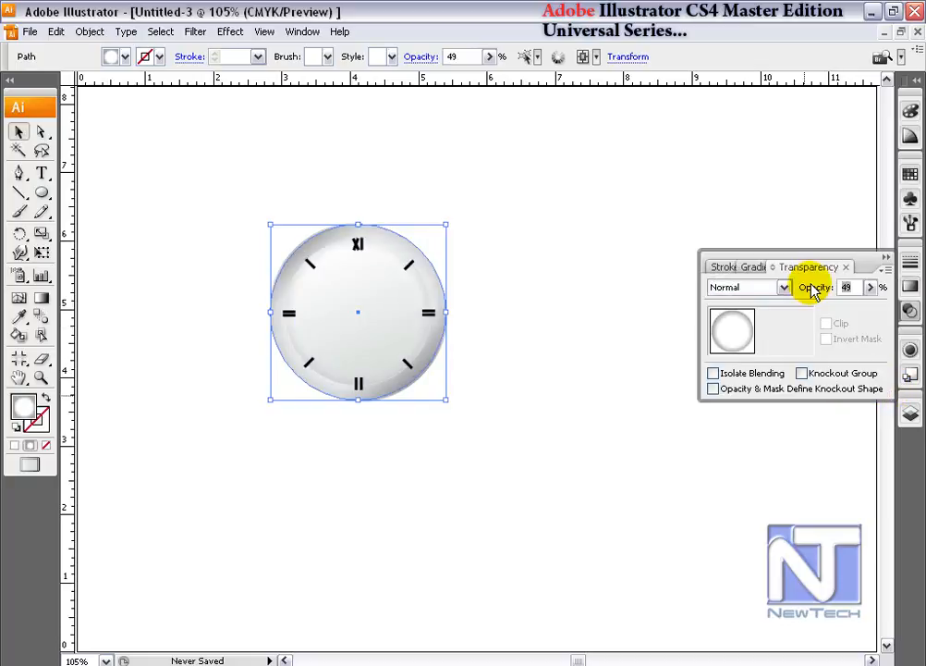
- Set the dial circle's opacity to 50% and bring it forward one level in the stacking order
type("5")
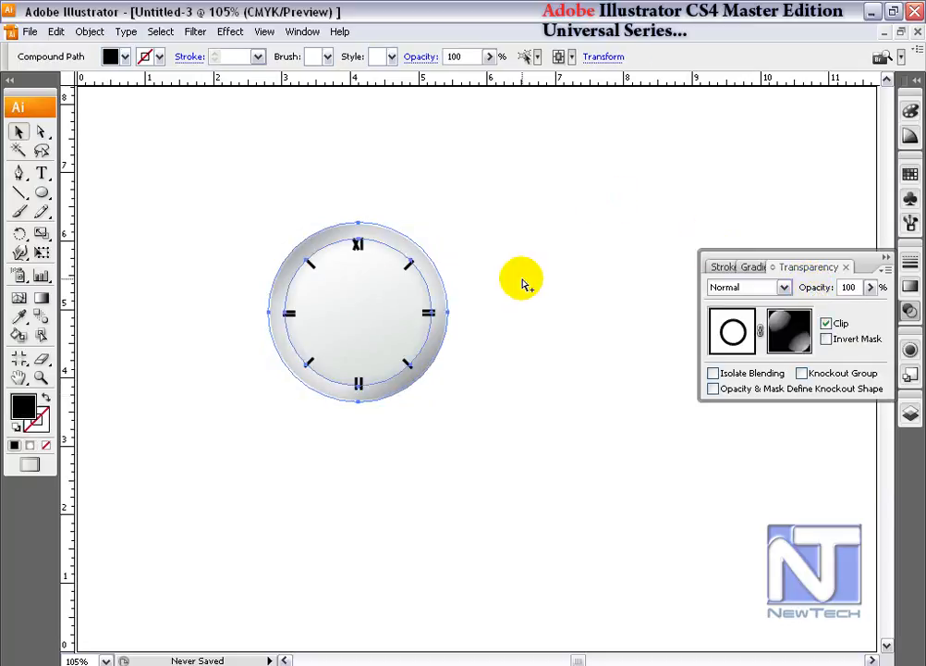
key("ctrl+alt+[")
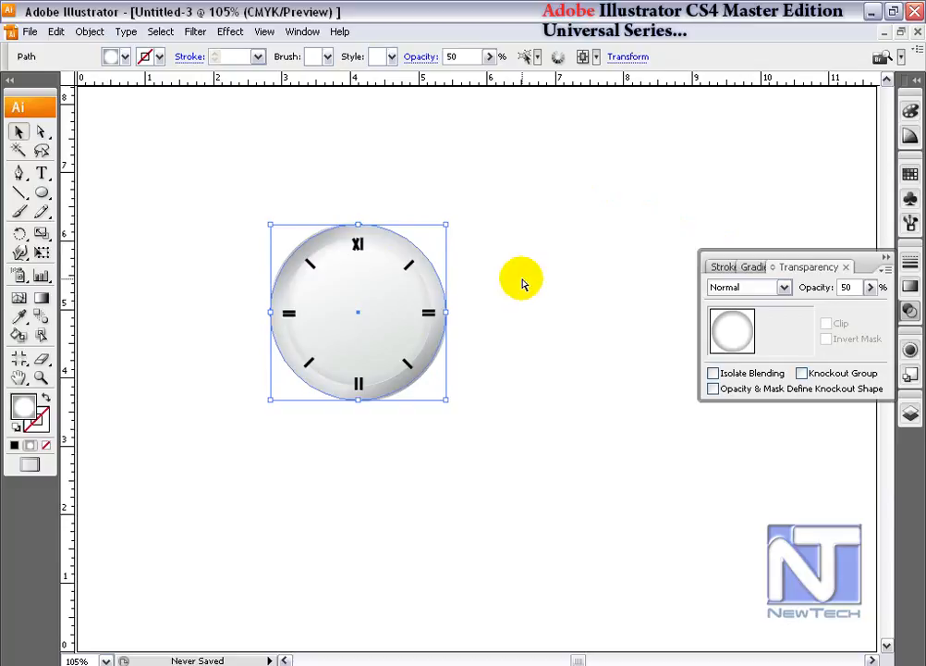
key("ctrl+]")
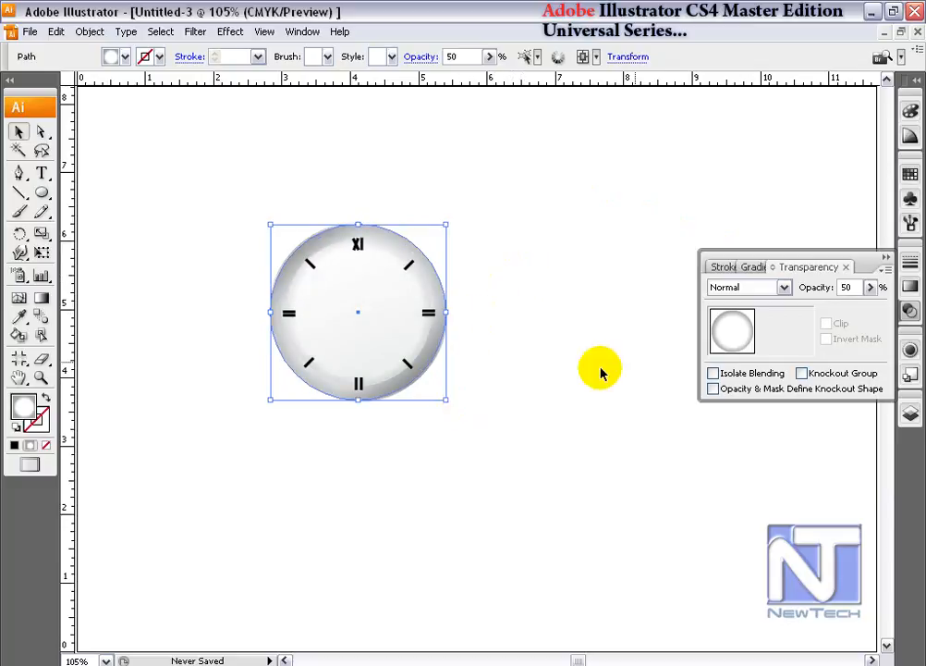
left_click(641, 174)
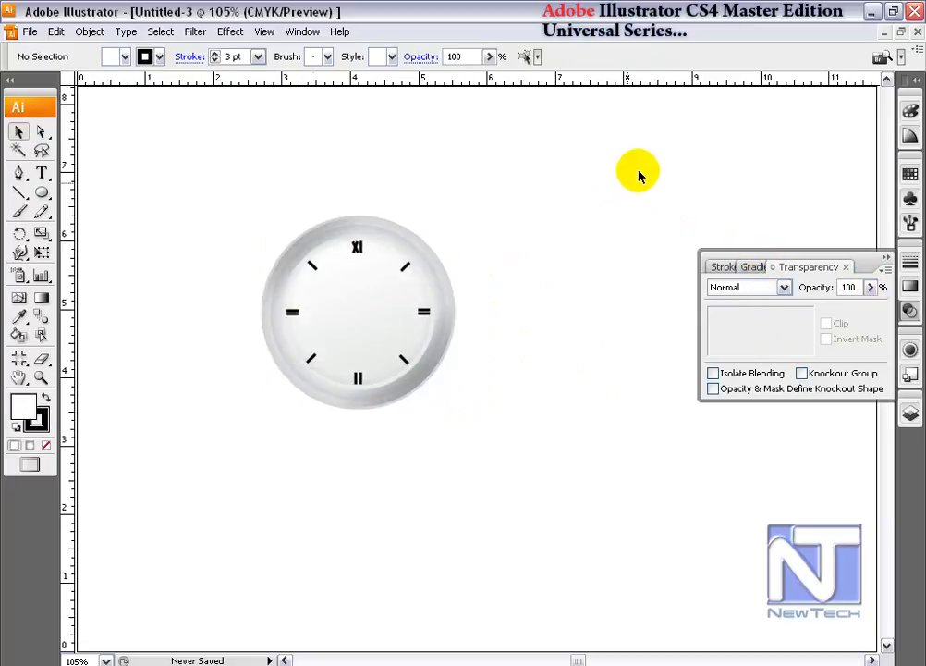
- Draw an upright rectangle about 0.22 by 0.44 in below the clock and fill it with the white-to-black linear gradient swatch
left_click(40, 193)
left_click(78, 196)
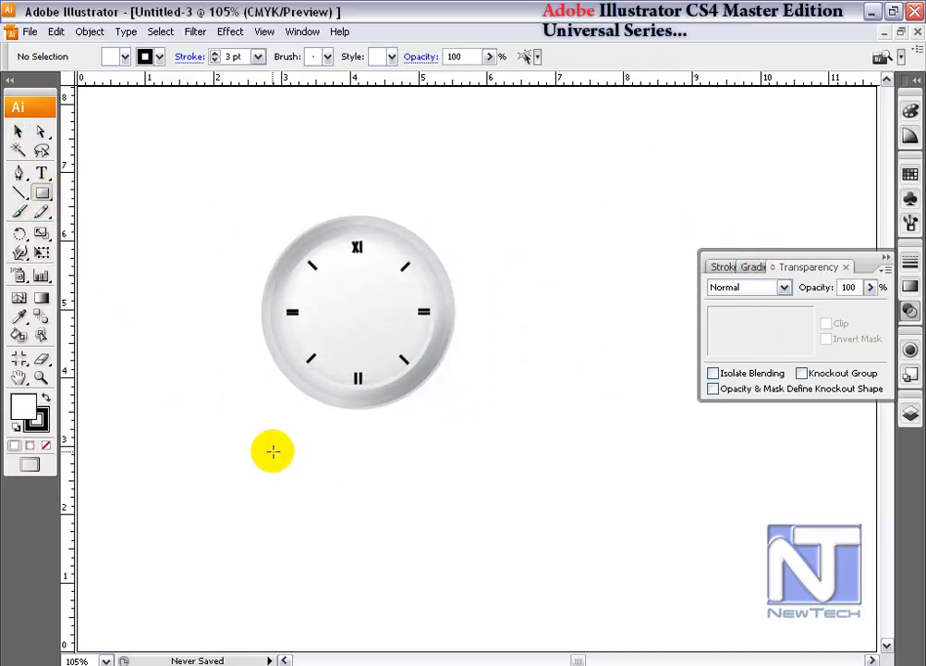
left_click_drag(306, 454, 320, 487)
left_click(909, 175)
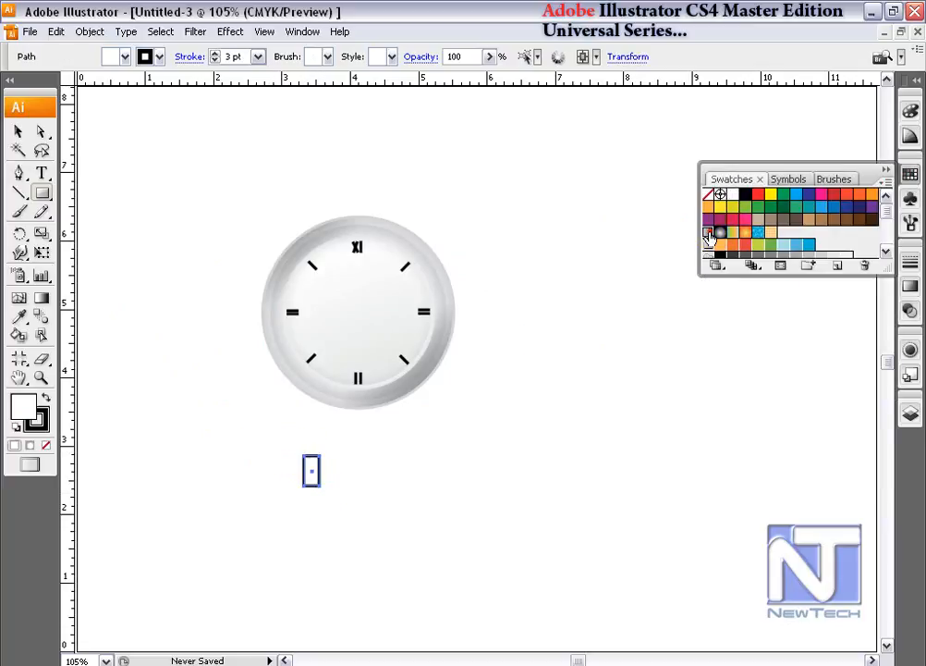
left_click(708, 231)
- Redirect the rectangle's gradient vertically so it fades from white at its upper edge to black at mid-height
left_click(44, 299)
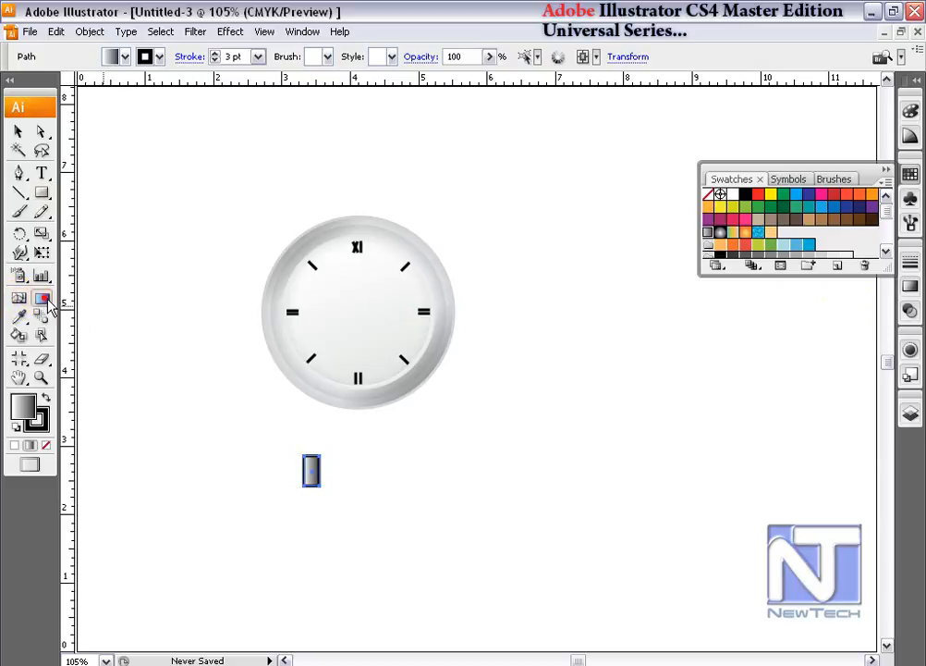
left_click_drag(261, 442, 368, 516)
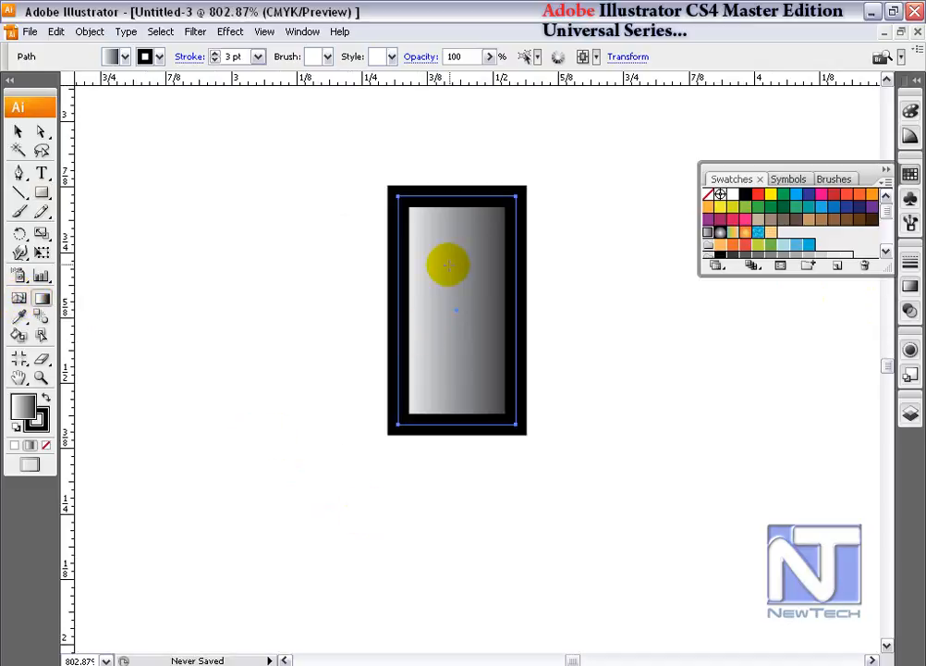
left_click_drag(453, 284, 453, 302)
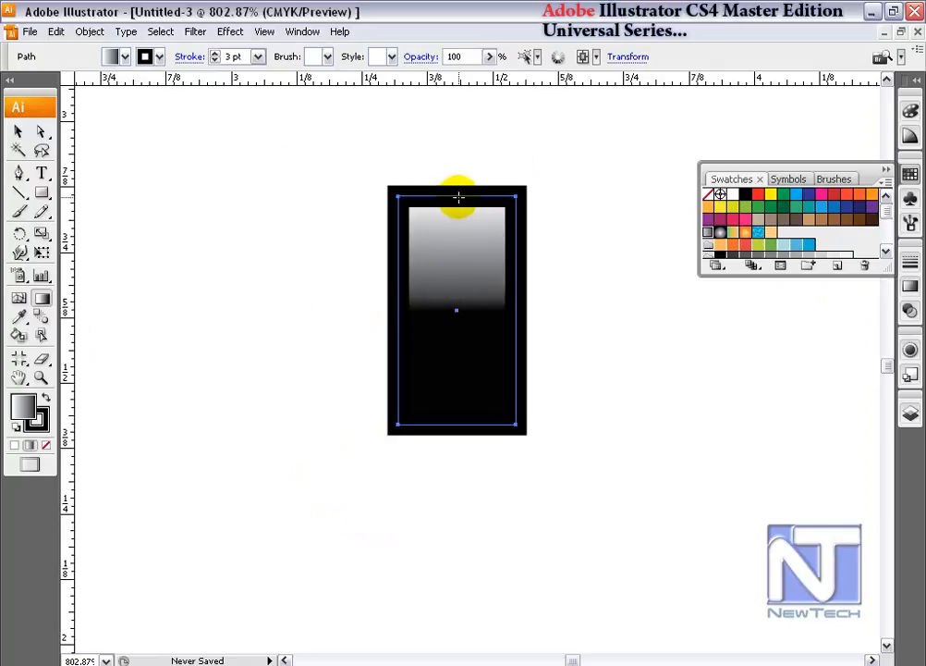
- Give the gradient rectangle a solid black 0.5 pt outline
left_click(18, 131)
left_click(165, 219)
key("ctrl+0")
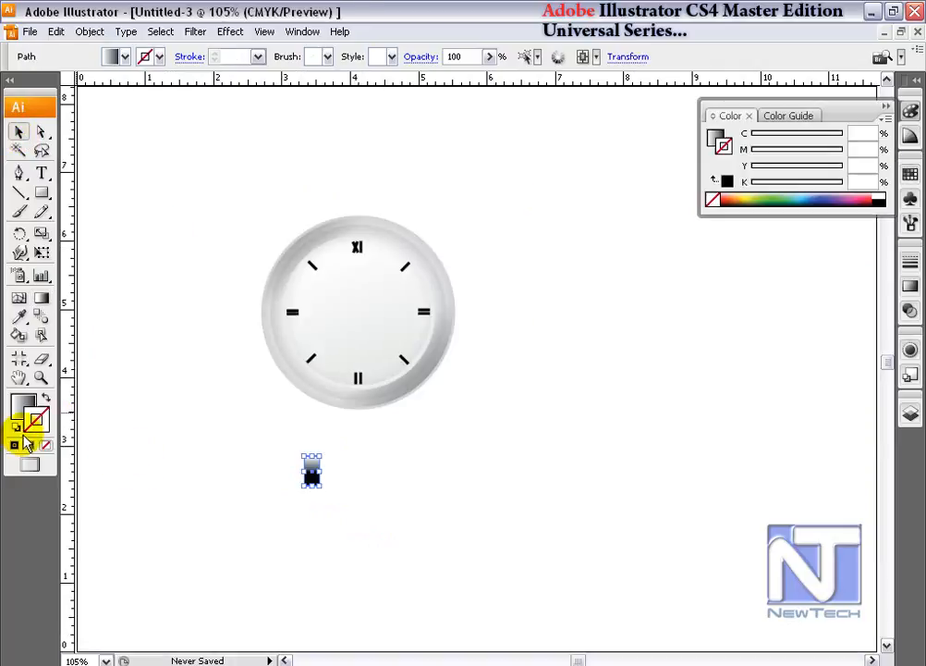
left_click(14, 445)
left_click(235, 58)
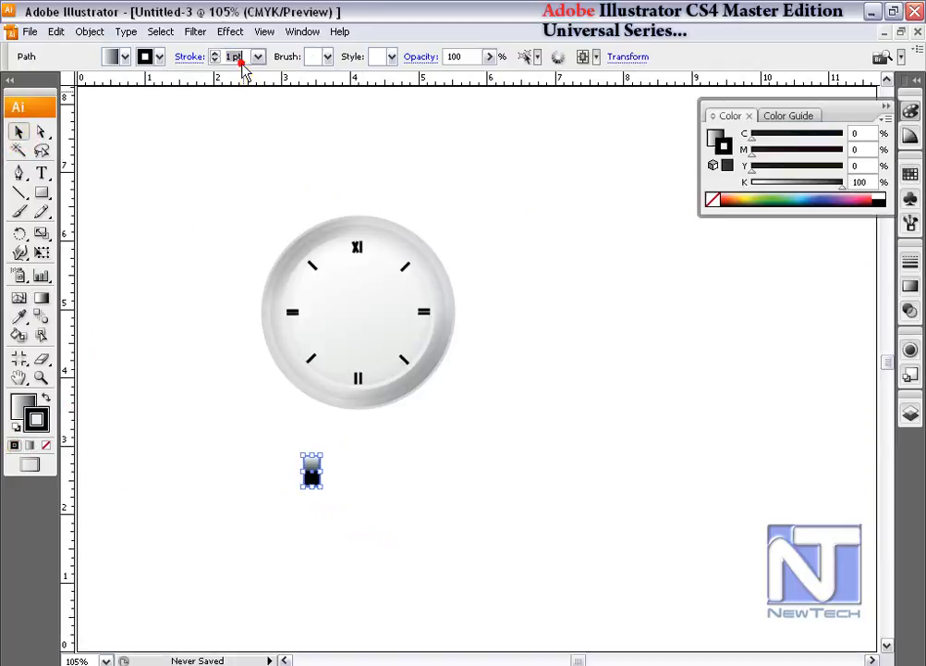
key("BackSpace")
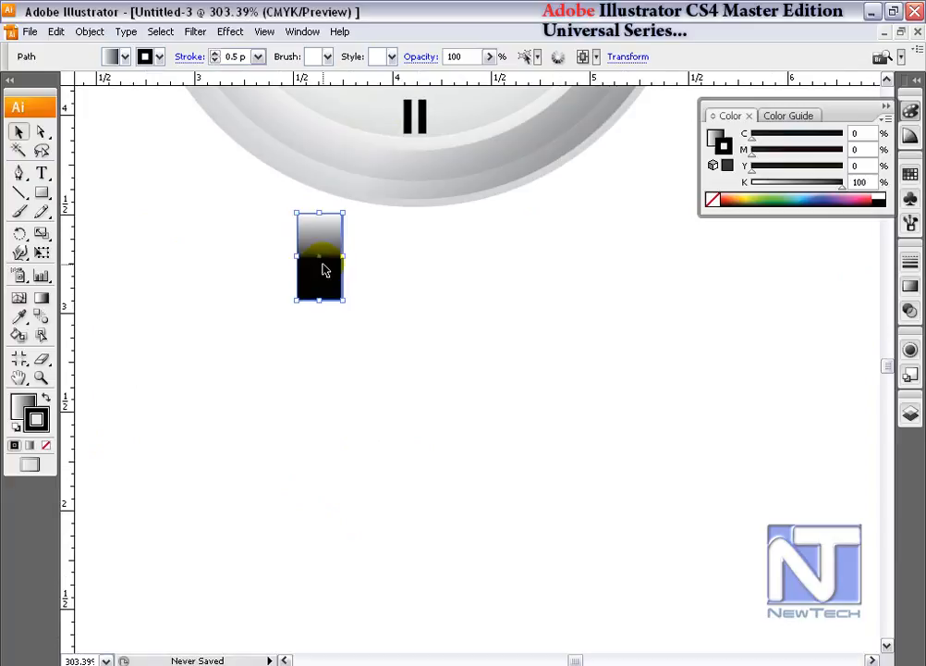
- Copy the rectangle diagonally down to the right and repeat the copy three times to form a five-piece staircase
left_click_drag(323, 263, 370, 323)
key("ctrl+d")
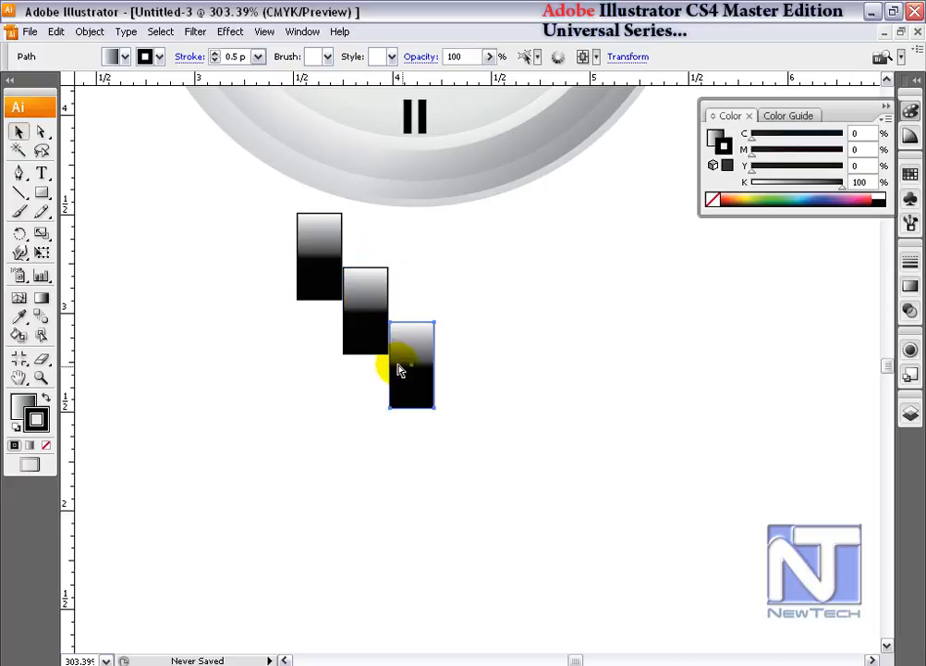
key("ctrl+d")
key("ctrl+d")
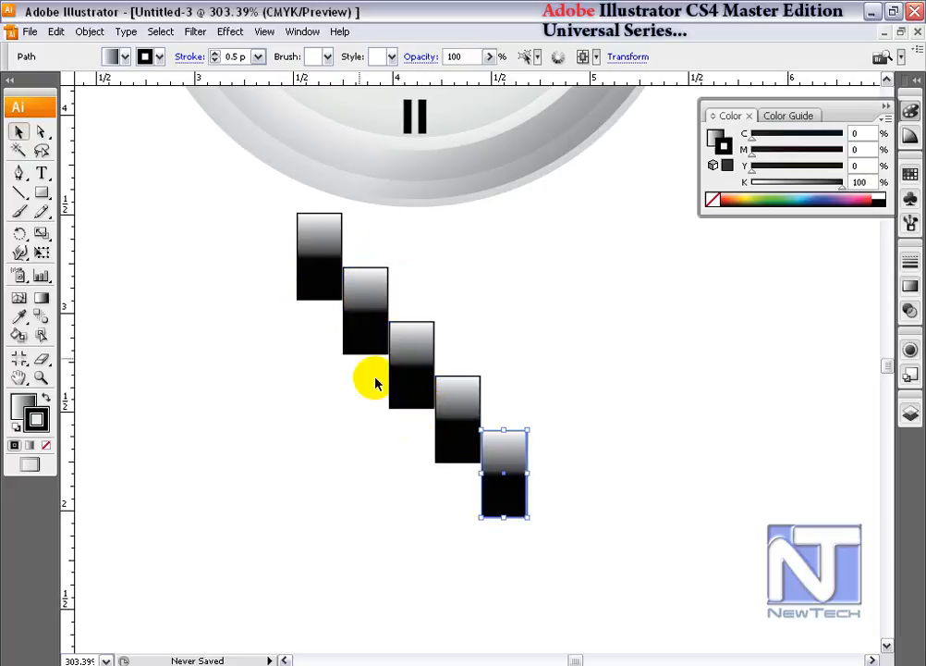
- Select all five staircase rectangles and place a copy of the set directly beneath the originals
left_click_drag(280, 266, 530, 517)
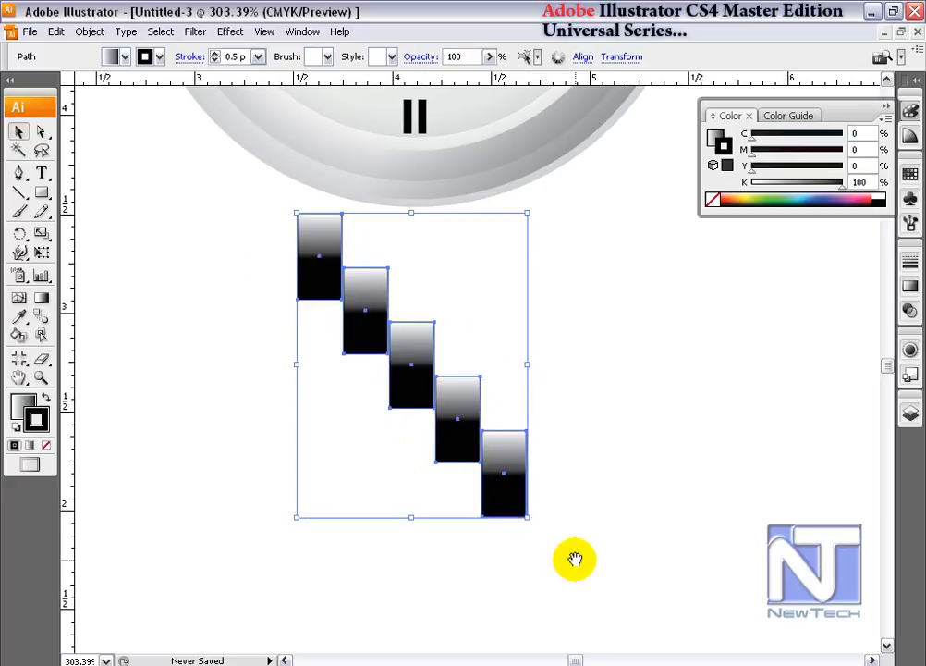
left_click_drag(571, 554, 568, 453)
left_click_drag(498, 352, 503, 442)
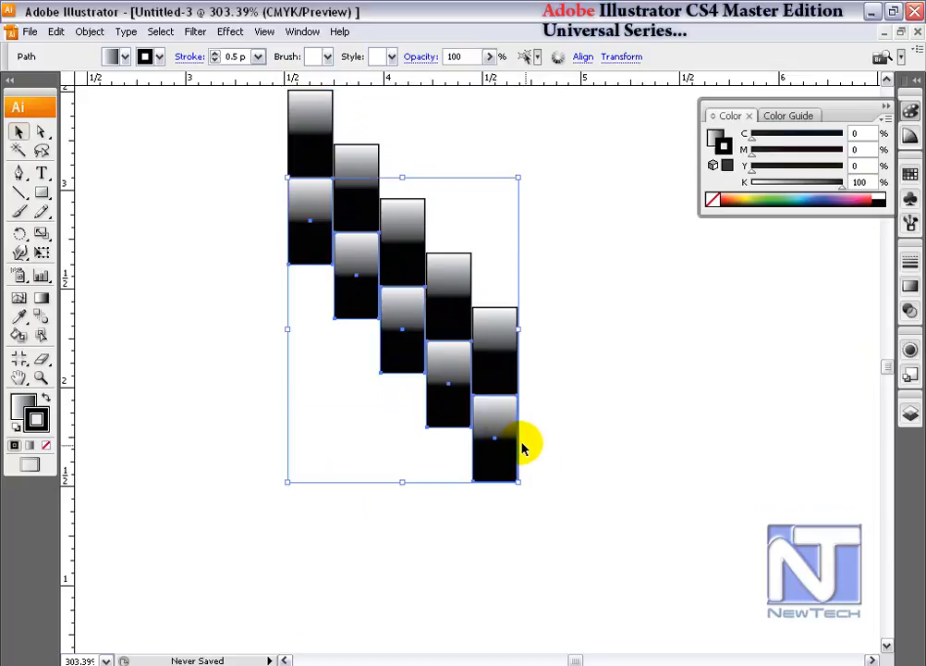
- Repeat the downward copy of the five-rectangle set three more times, then deselect the artwork
key("ctrl+d")
key("ctrl+d")
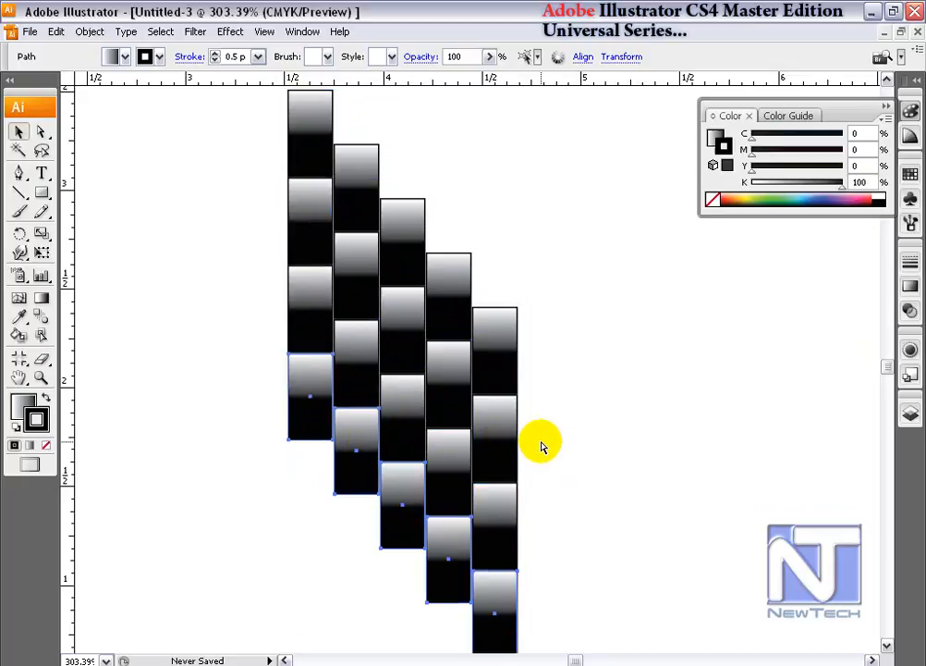
key("ctrl+minus")
key("ctrl+minus")
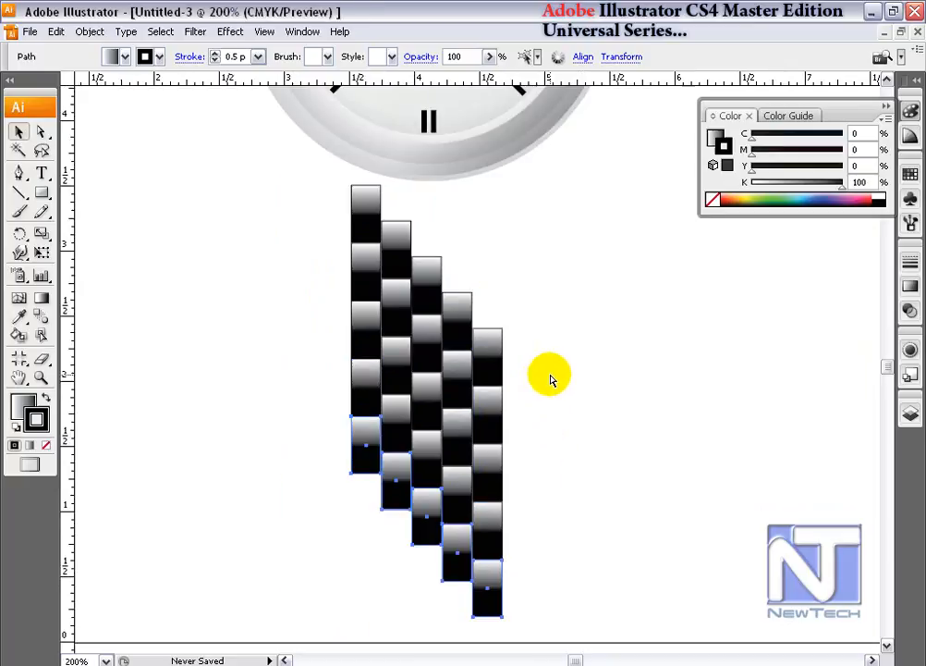
left_click(544, 337)
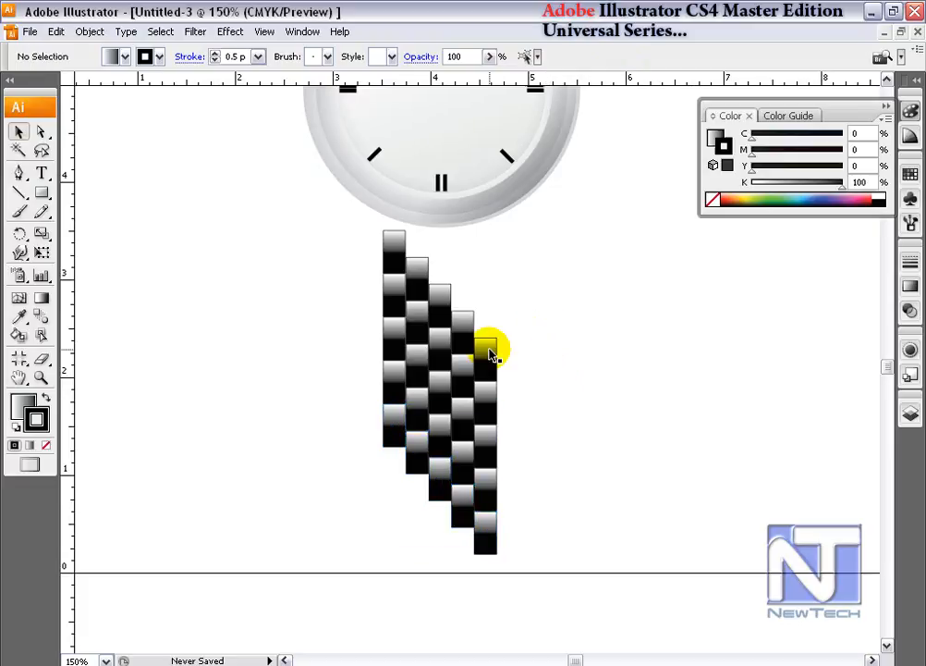
- Extend the first column downward with three stacked copies of its lowest rectangle
left_click(393, 434)
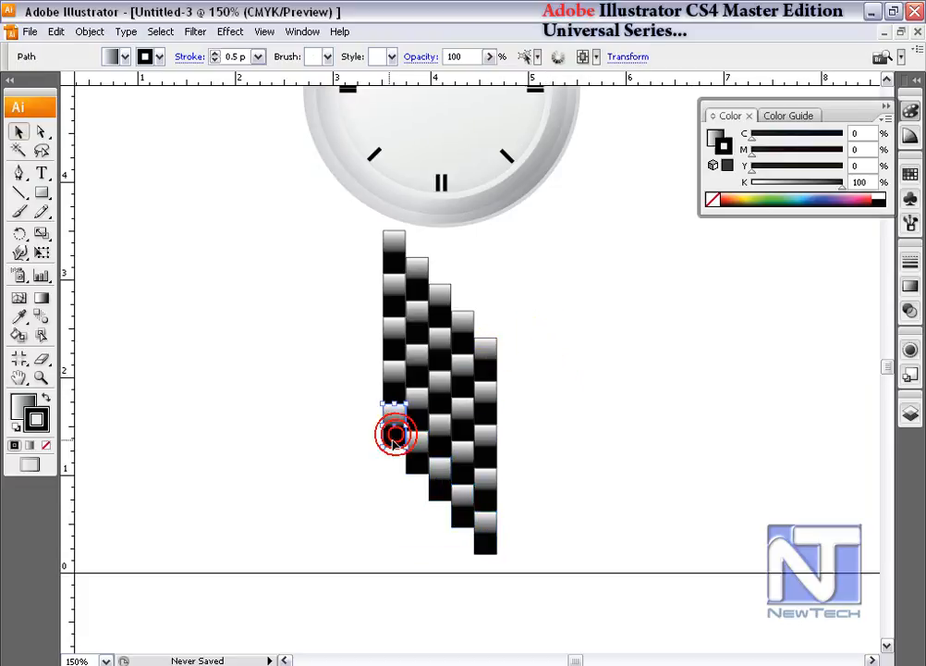
left_click_drag(394, 441, 394, 460)
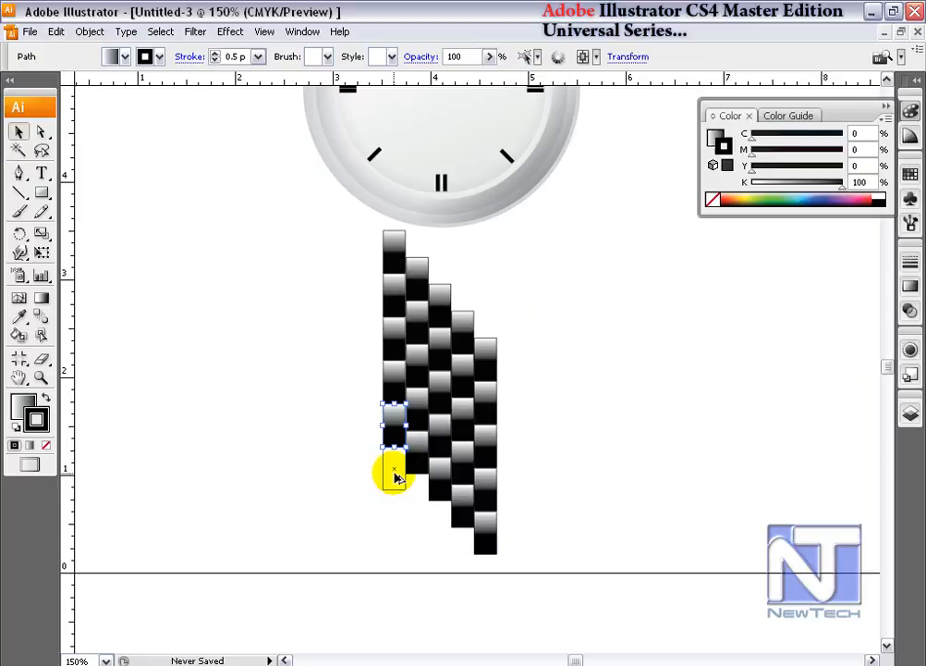
left_click_drag(396, 476, 395, 478)
key("ctrl+d")
key("ctrl+d")
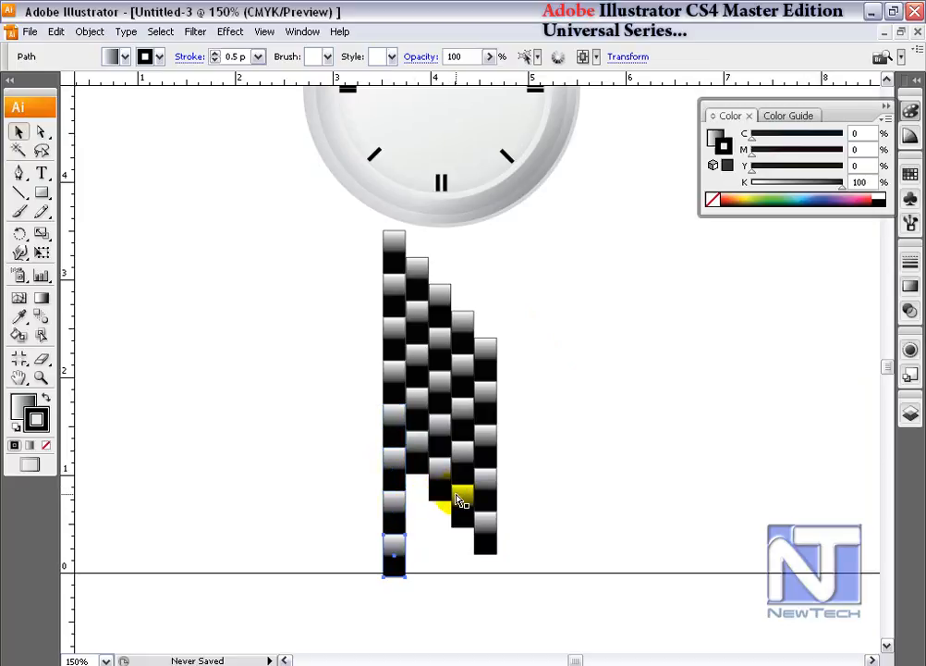
- Extend the second column downward with two stacked copies of its lowest rectangle
left_click(418, 451)
left_click_drag(418, 451, 421, 495)
key("ctrl+d")
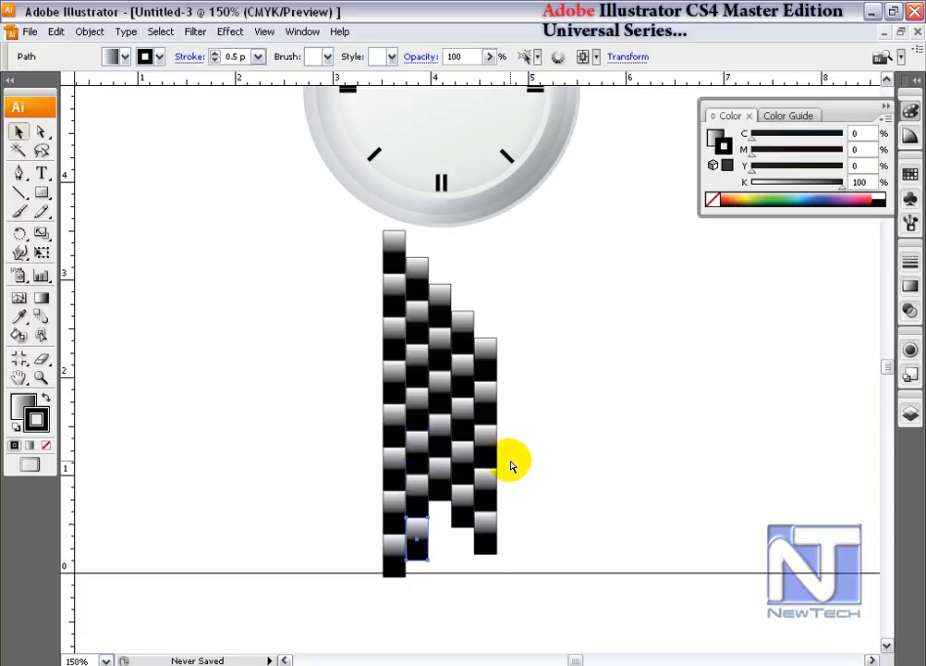
left_click_drag(444, 484, 446, 488)
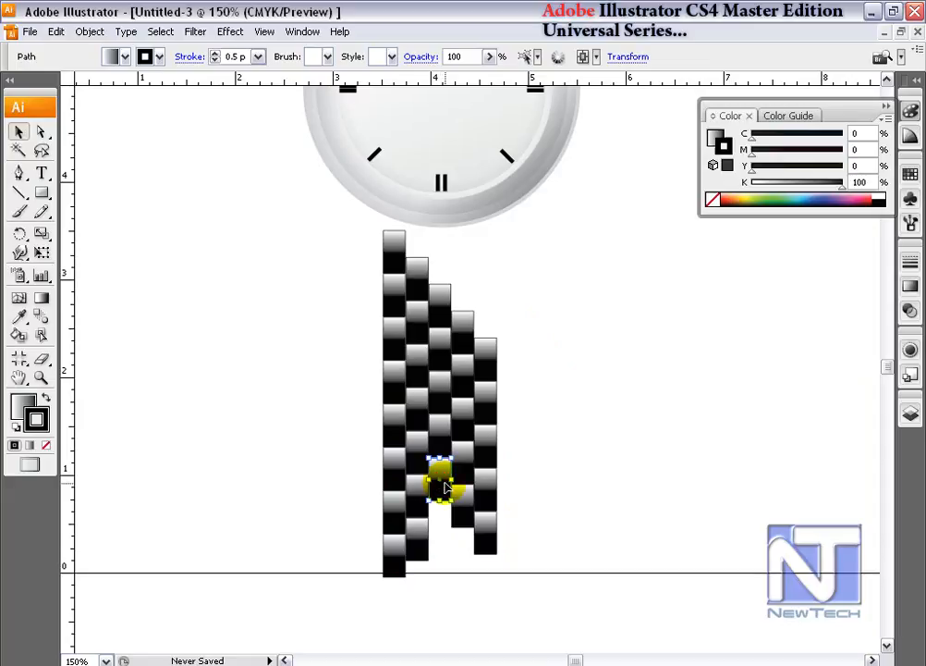
- Extend the fifth column upward with three stacked copies of its uppermost rectangle
left_click(488, 342)
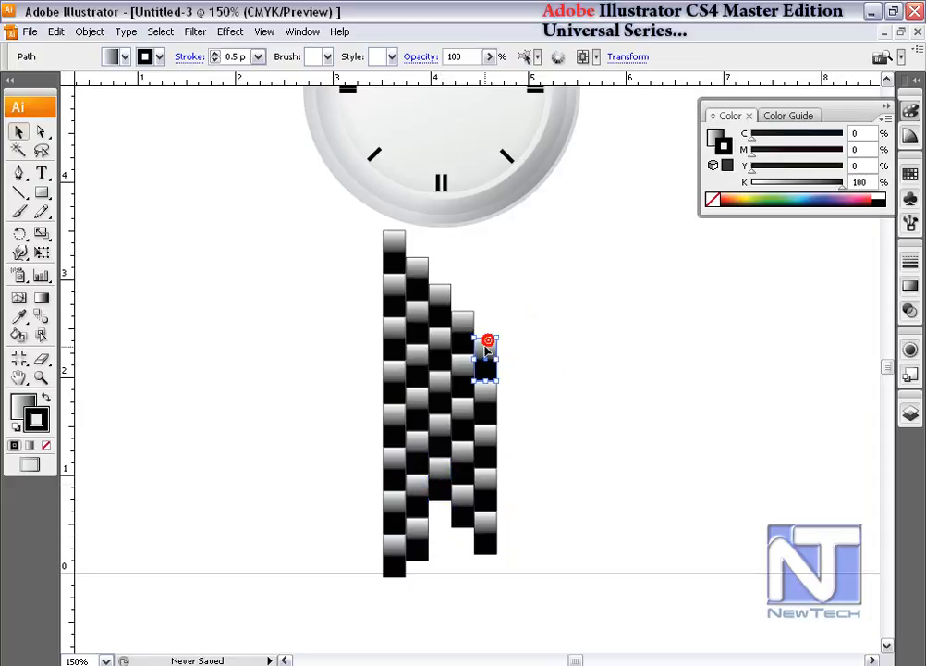
left_click_drag(487, 343, 489, 308)
key("shift+Up")
key("shift+Up")
key("shift+Up")
key("shift+Up")
key("shift+Up")
key("shift+Up")
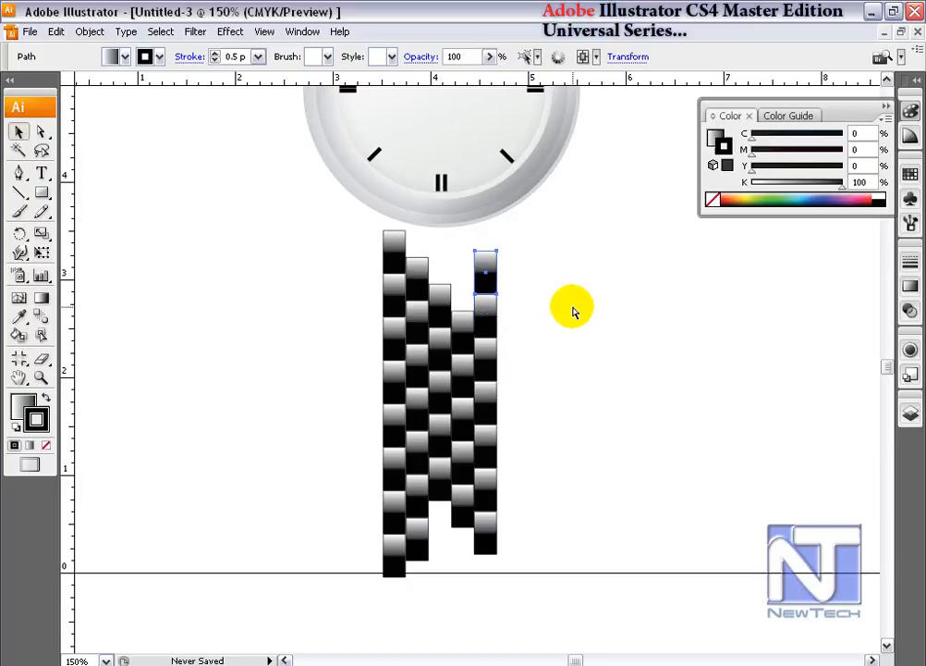
- Extend the fourth column upward with two stacked copies of its uppermost rectangle
left_click(467, 335)
left_click_drag(466, 328, 467, 284)
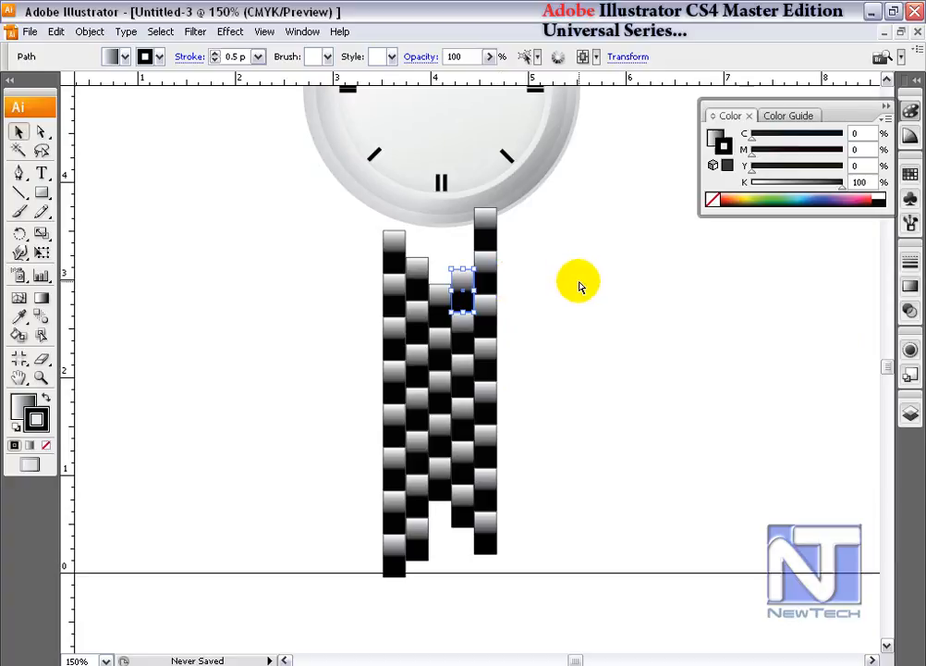
key("ctrl+d")
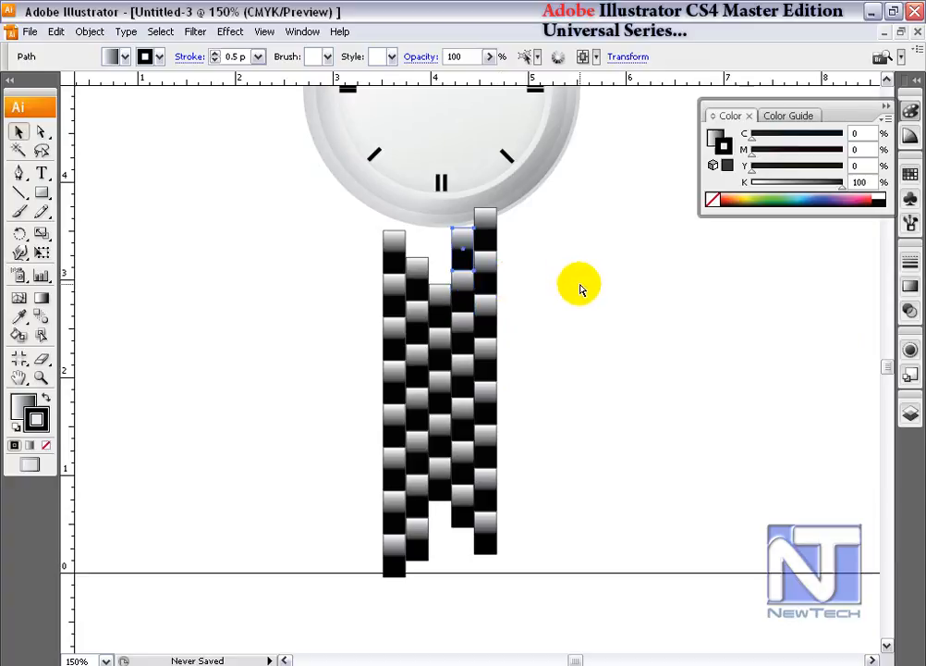
- Extend the third column upward by two copied rectangles and the second and first columns by one each
left_click(442, 307)
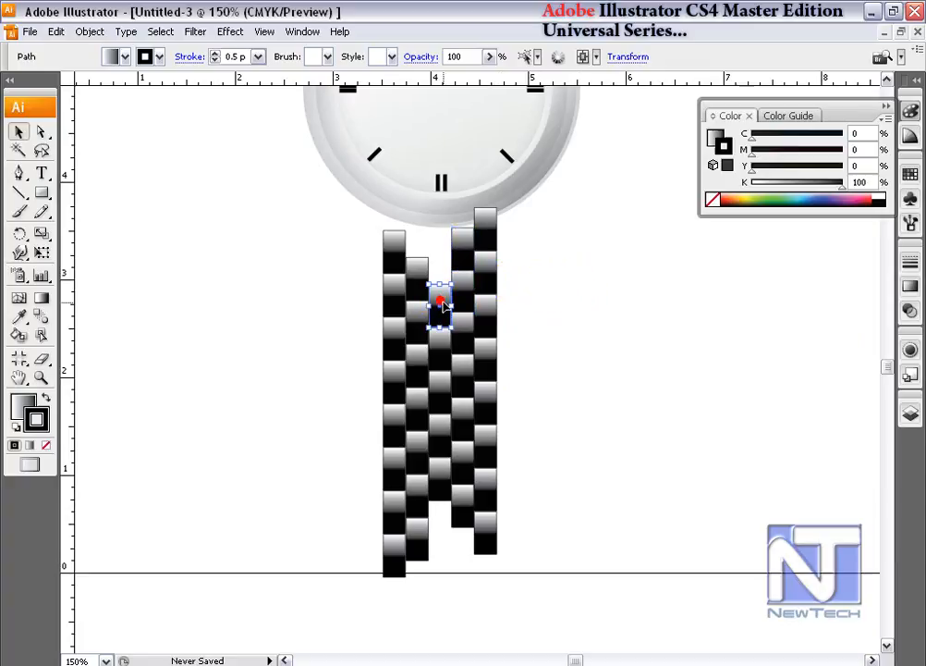
left_click_drag(444, 303, 438, 267)
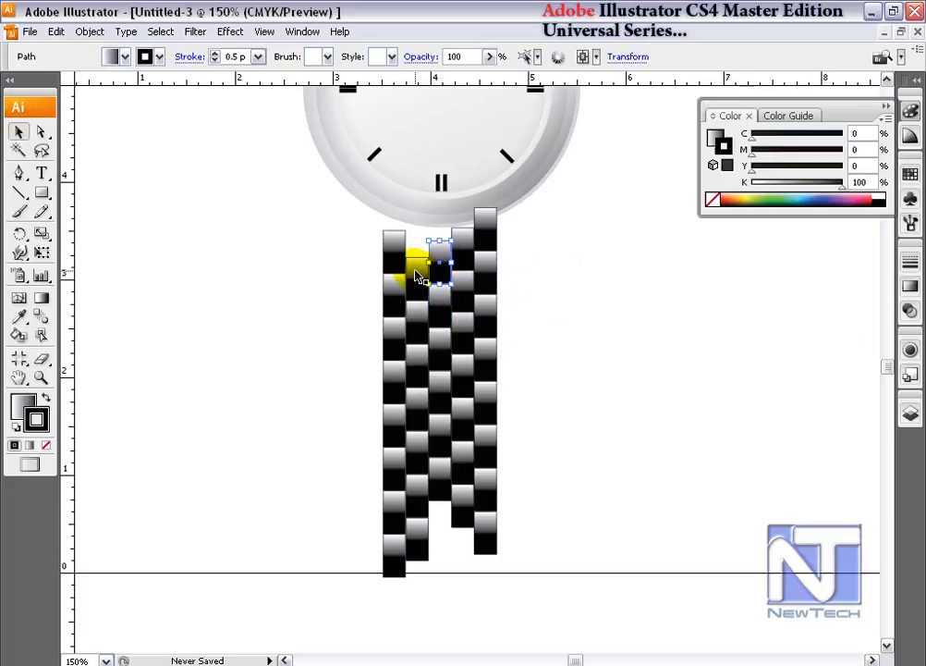
key("shift+Up")
key("shift+Up")
key("shift+Up")
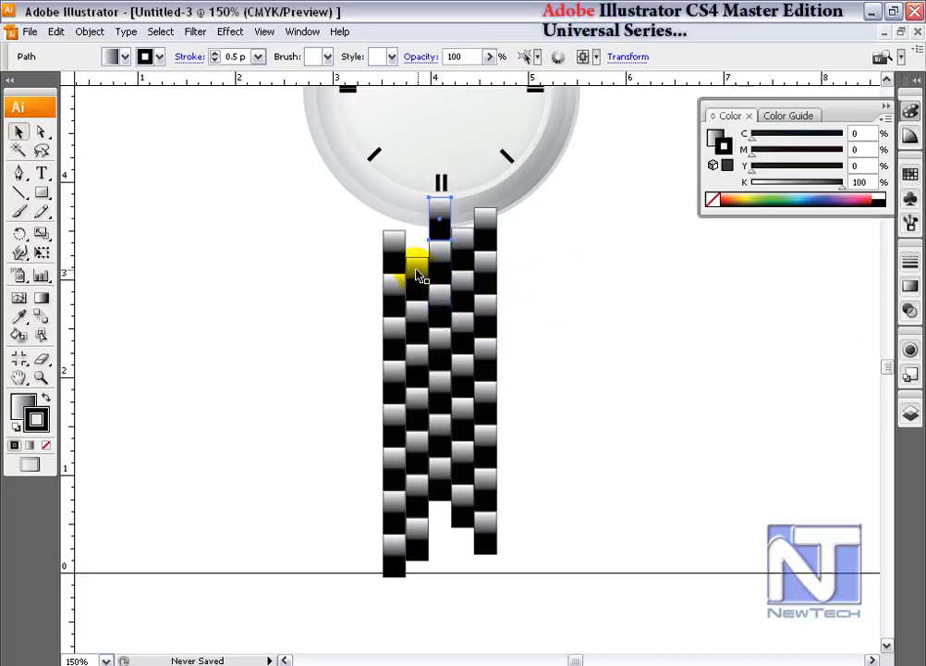
left_click_drag(418, 266, 400, 198)
left_click(393, 238)
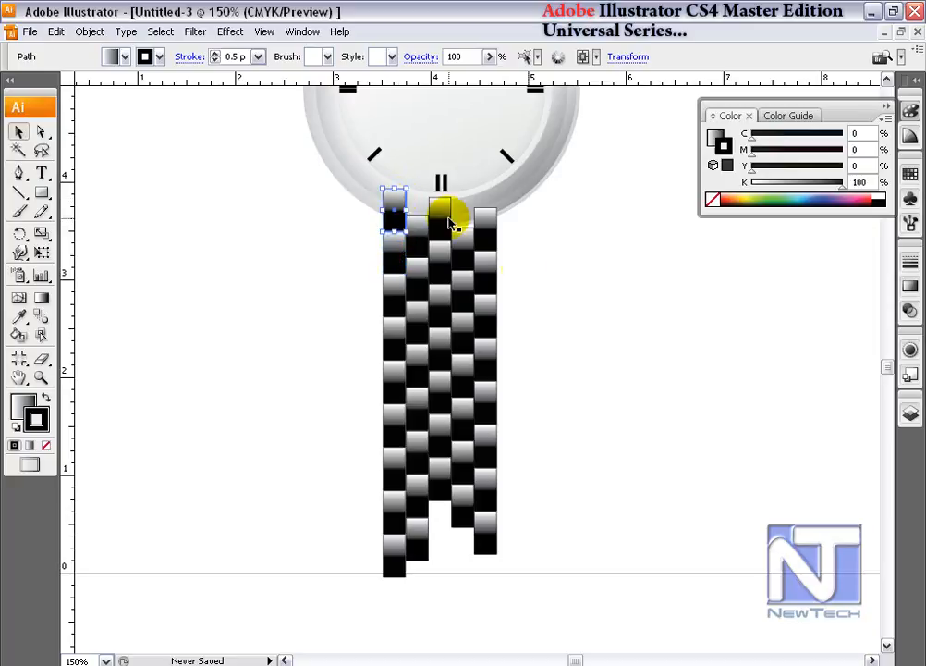
- Select the whole rectangle pattern and slice it with a straight horizontal Knife cut just below the clock
left_click_drag(508, 252, 634, 163)
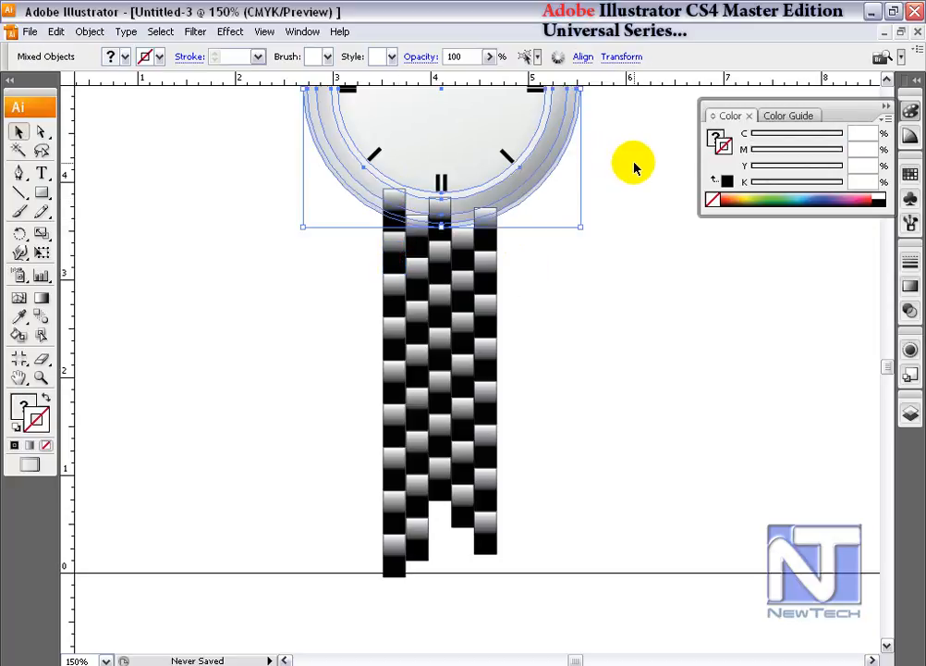
left_click(634, 167)
left_click_drag(624, 258, 607, 285)
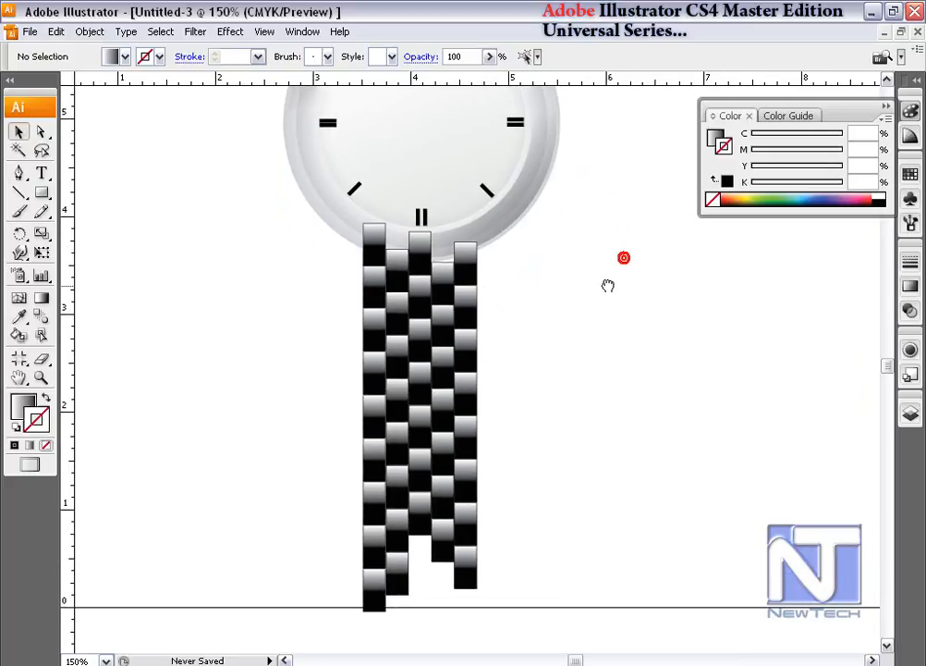
left_click_drag(532, 581, 337, 277)
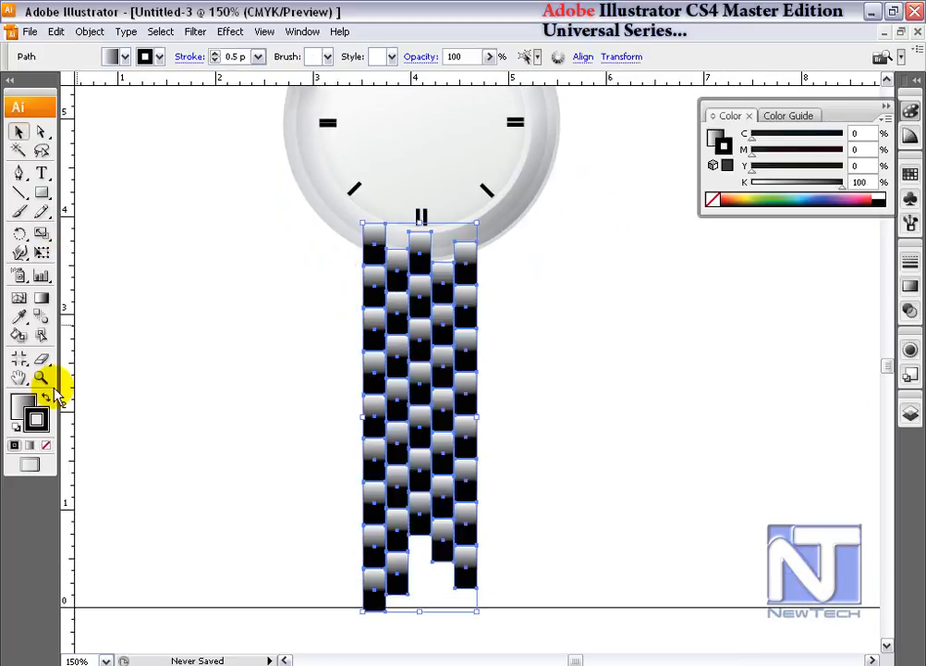
left_click_drag(41, 359, 82, 400)
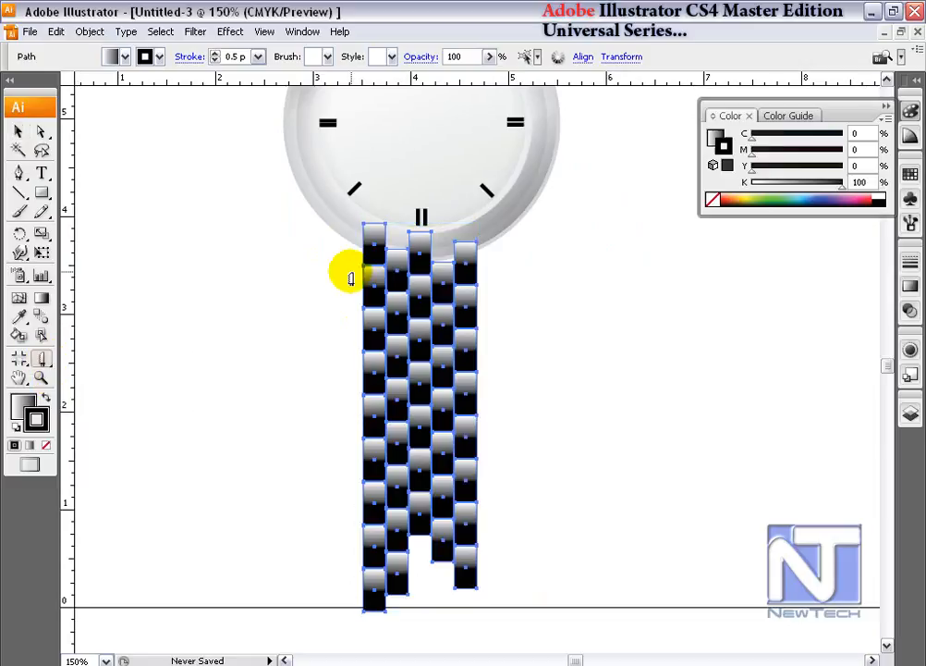
mouse_move(350, 276)
left_mouse_down()
mouse_move(608, 280)
mouse_move(601, 282)
left_mouse_up()
left_click(555, 285, "ctrl")
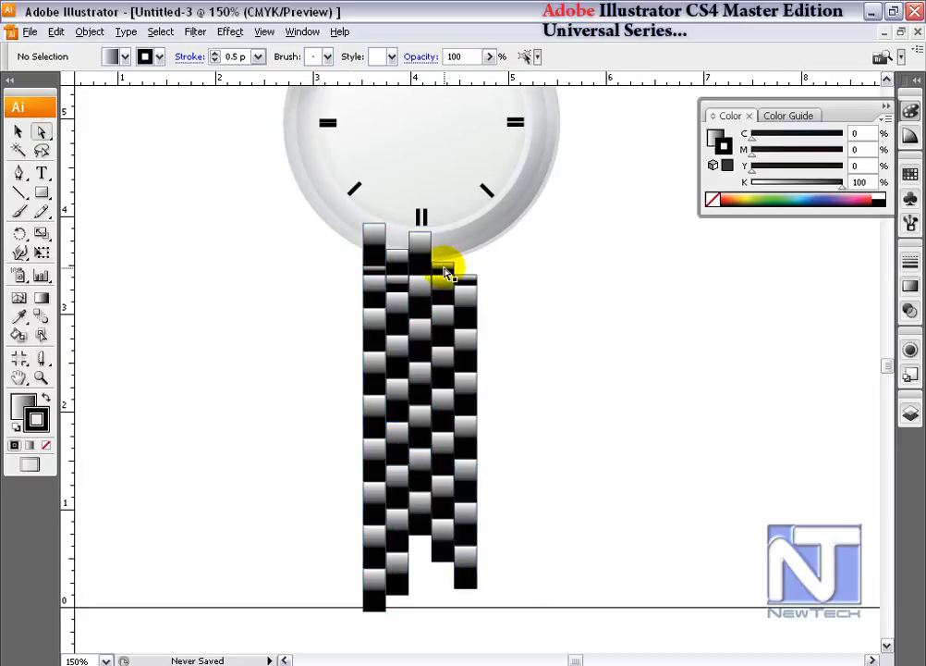
- Delete the leftover rectangle pieces above the upper cut line so the pattern has a straight upper edge
left_click(444, 268)
left_click(421, 259)
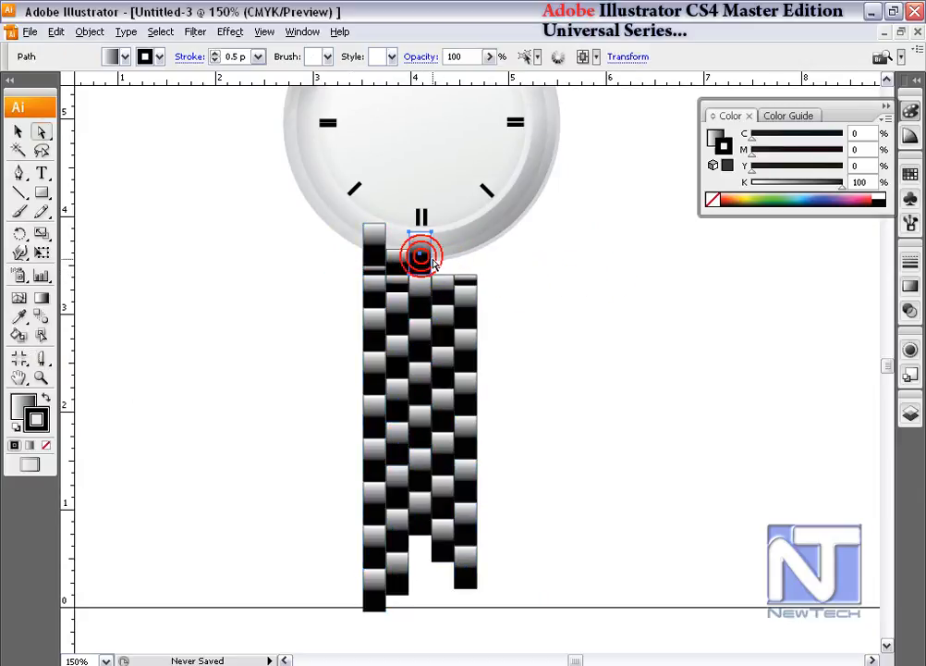
key("Delete")
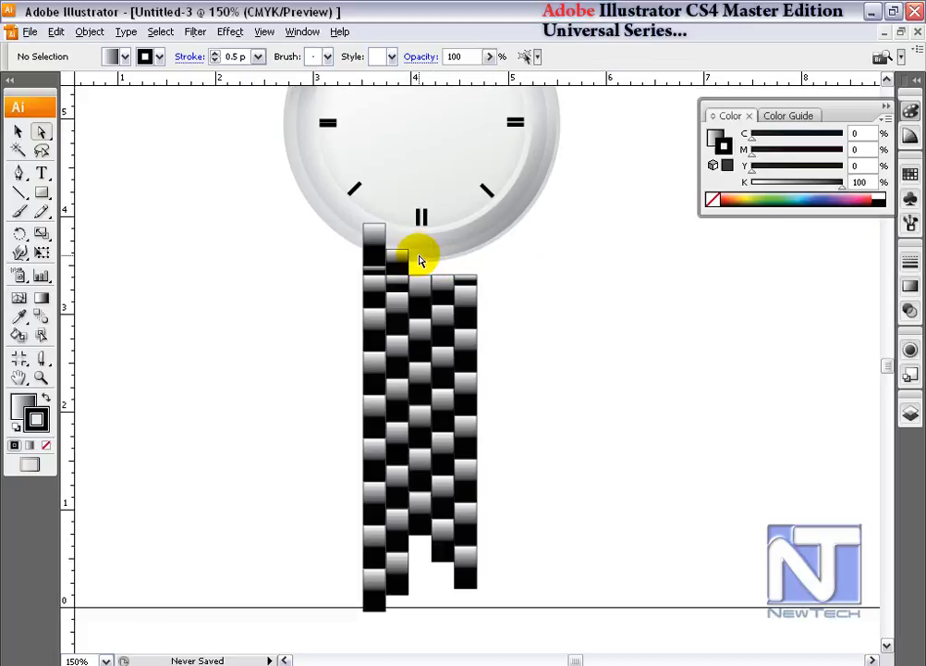
left_click(402, 261)
key("Delete")
left_click(380, 254)
key("Delete")
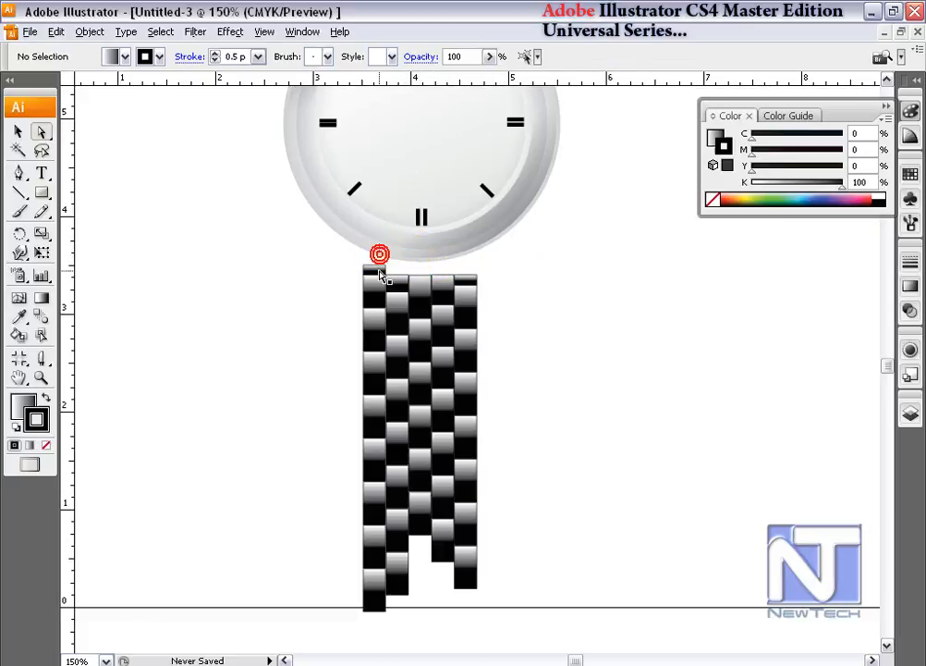
key("Delete")
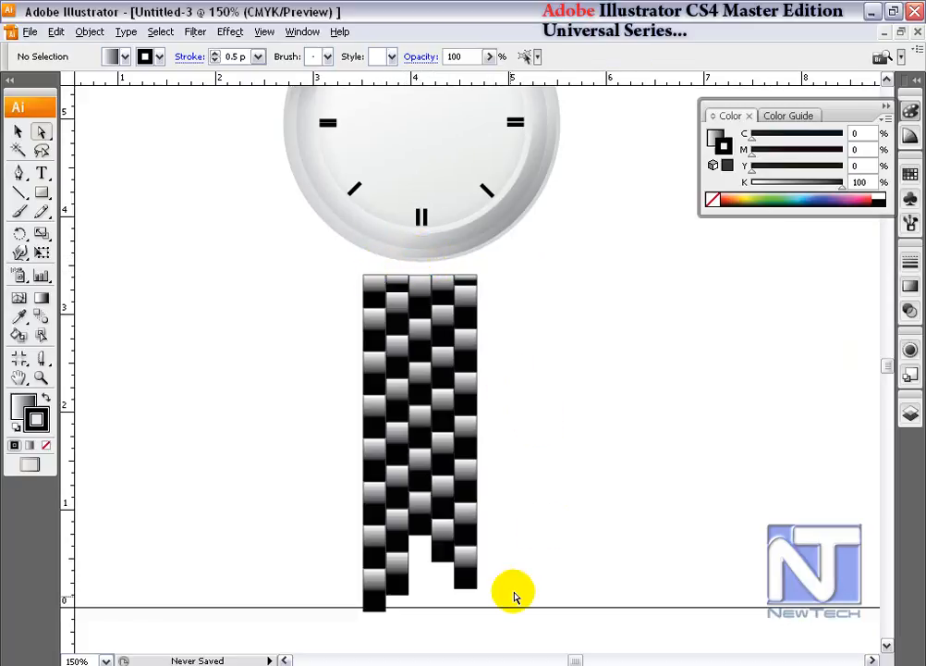
- Slice the pattern horizontally with the Knife near its uneven lower end and delete the pieces below the cut
left_click(19, 133)
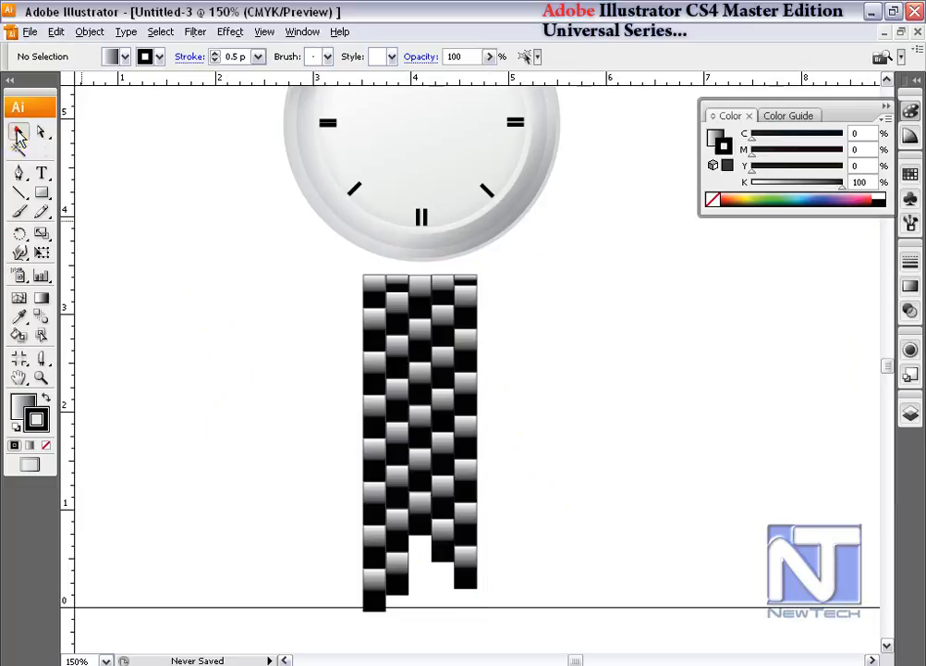
left_click_drag(401, 351, 490, 606)
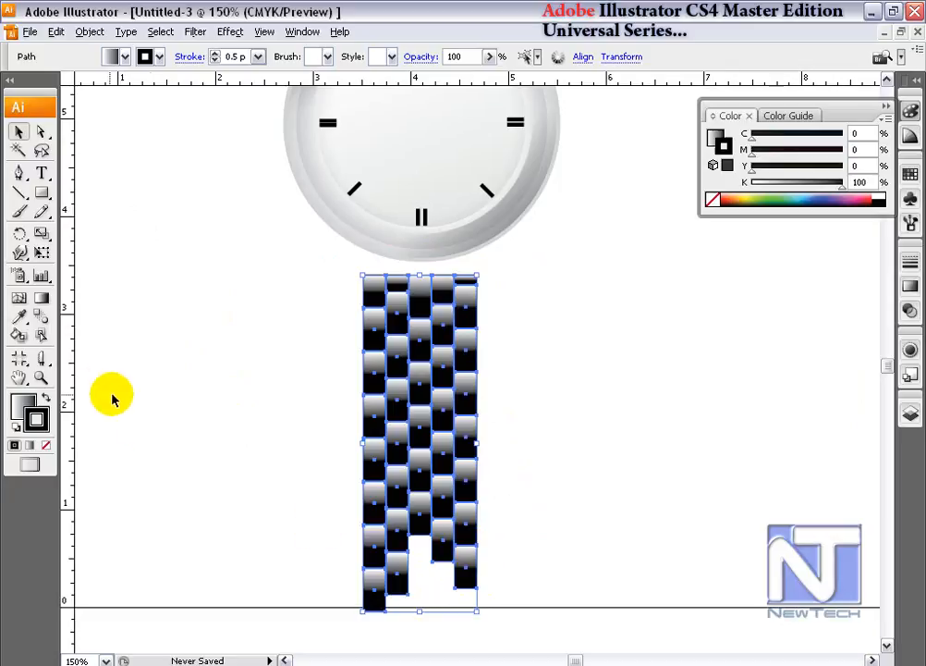
left_click(42, 363)
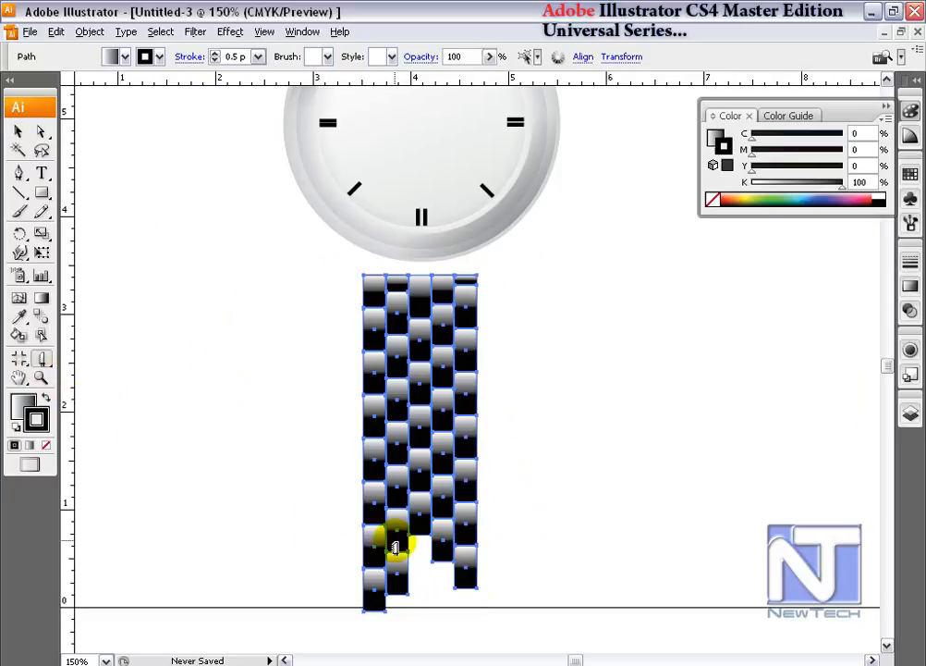
mouse_move(359, 541)
left_mouse_down()
mouse_move(528, 540)
mouse_move(518, 537)
left_mouse_up()
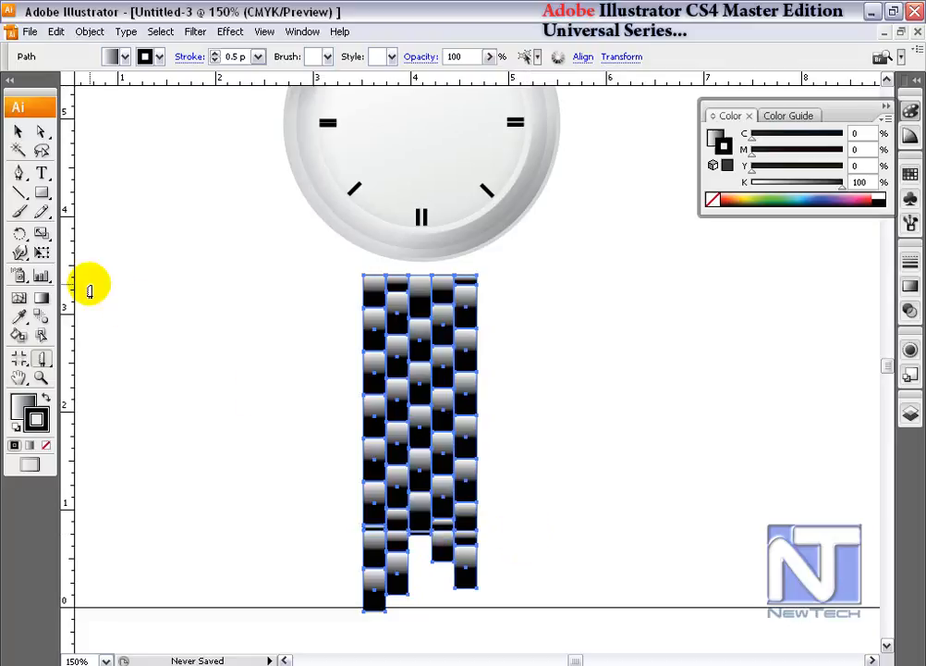
left_click(42, 132)
key("Delete")
- Select the whole trimmed rectangle pattern and envelope-distort it with a horizontal Arc warp at 3% bend
left_click(18, 132)
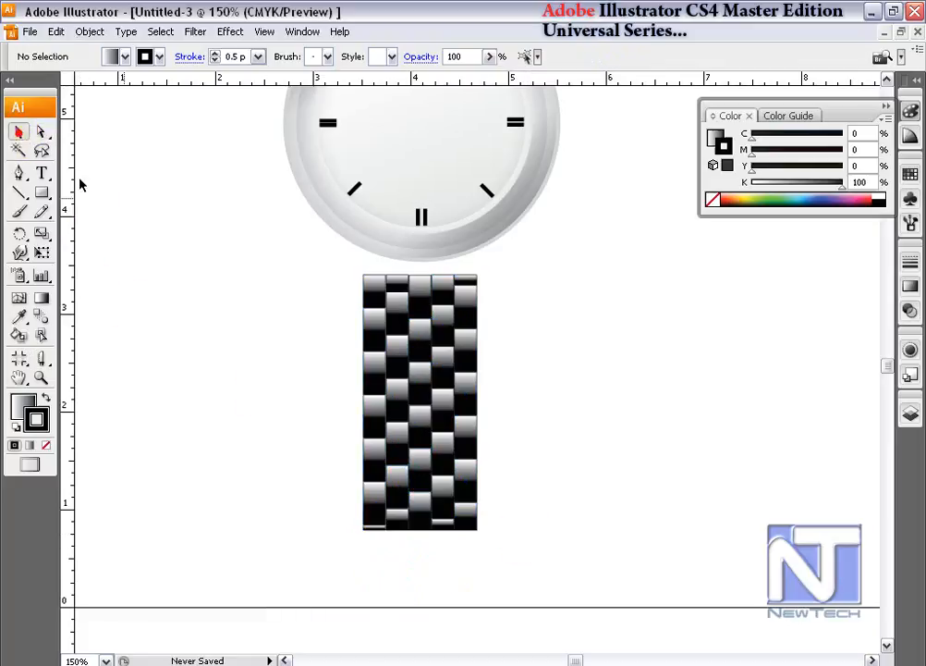
left_click_drag(311, 279, 515, 585)
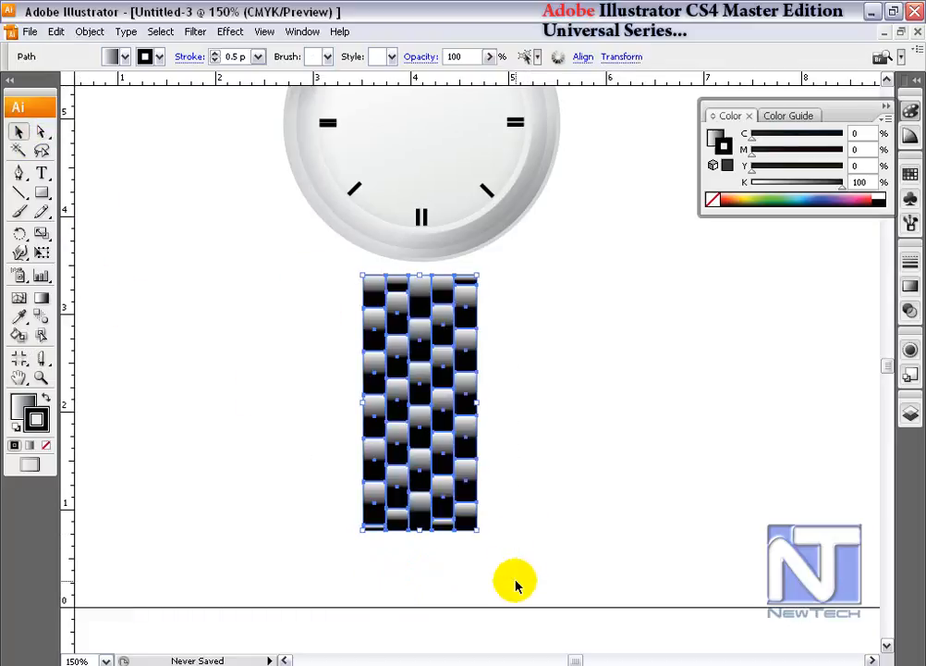
left_click(83, 32)
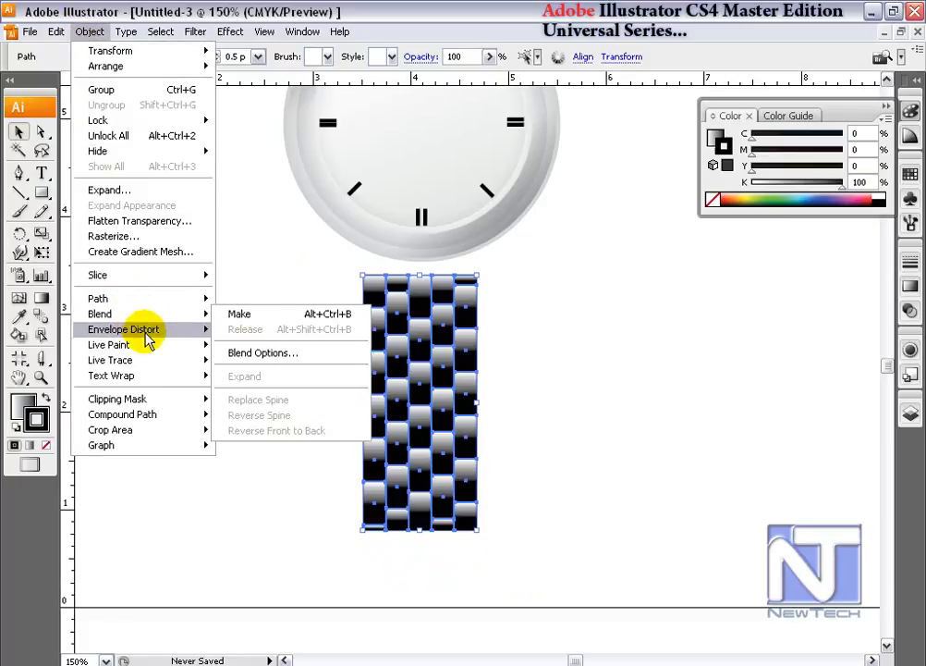
mouse_move(146, 336)
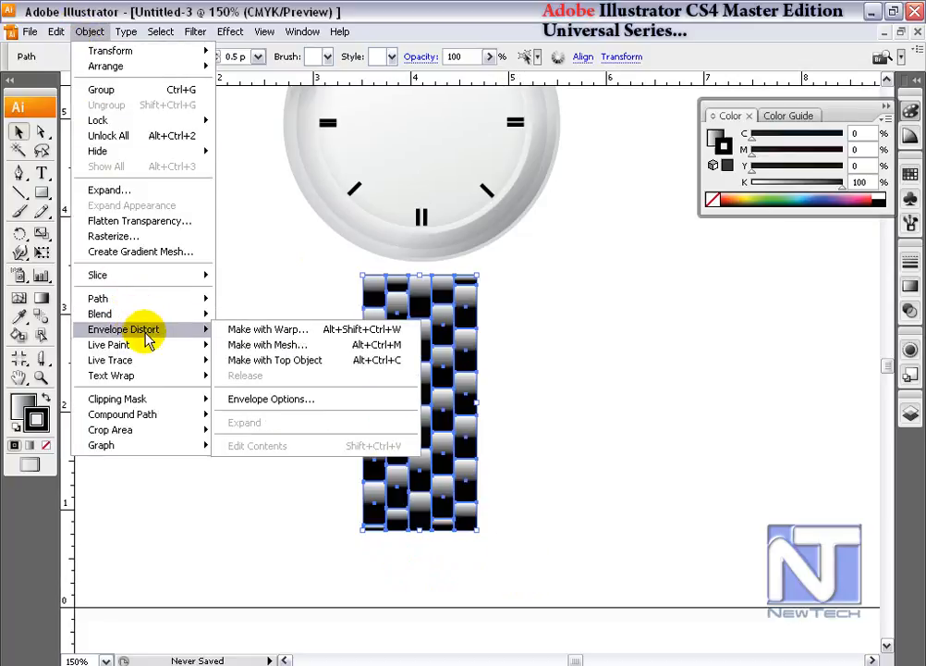
left_click(264, 333)
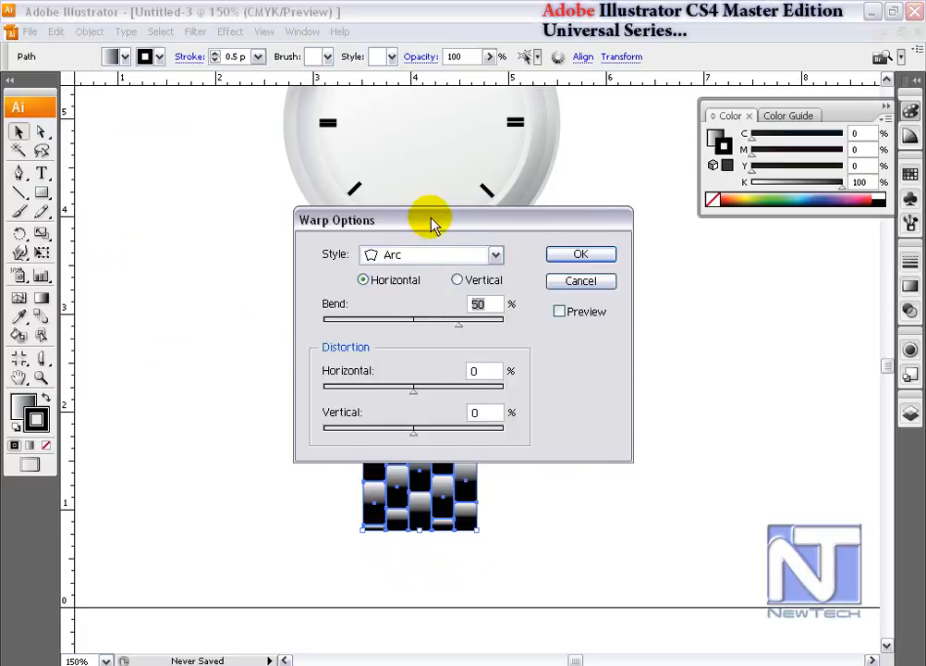
left_click_drag(428, 224, 610, 225)
left_click(738, 313)
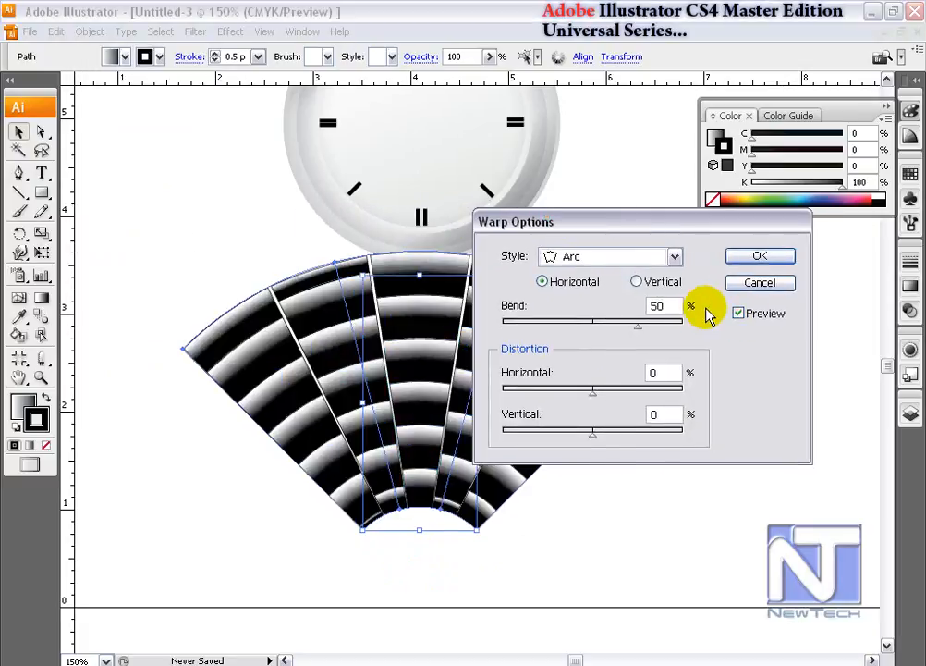
left_click_drag(636, 326, 599, 335)
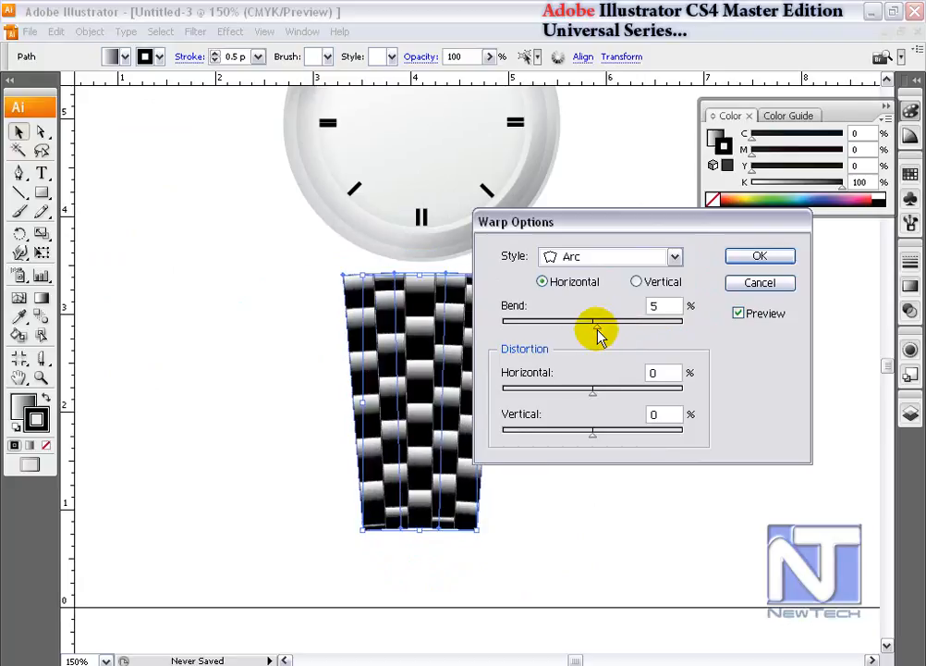
double_click(658, 308)
type("3")
left_click(791, 257)
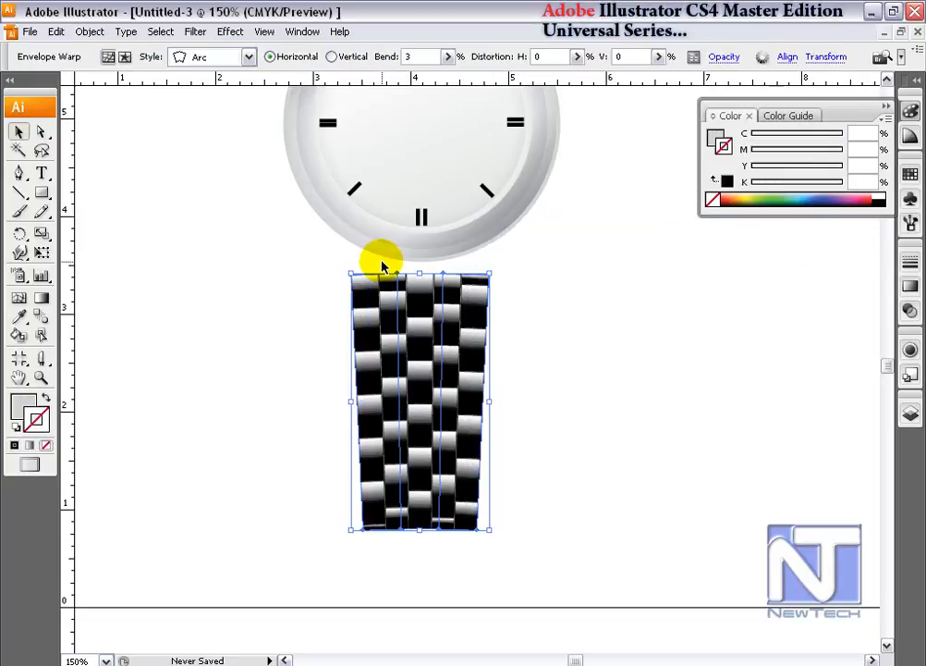
- Expand the warped strap envelope, including both its object and fill
left_click(91, 34)
left_click(111, 190)
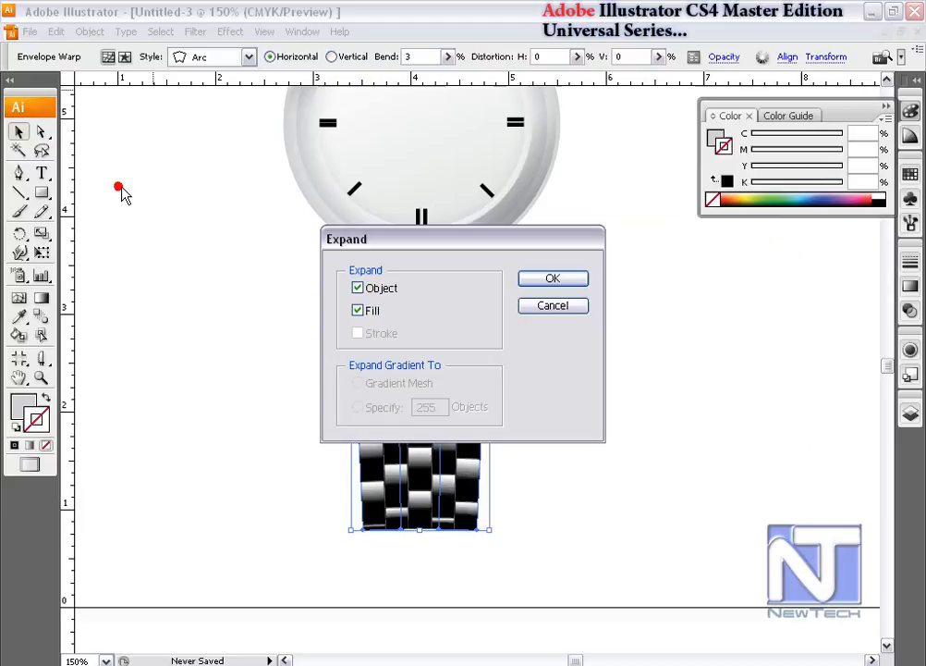
left_click(555, 279)
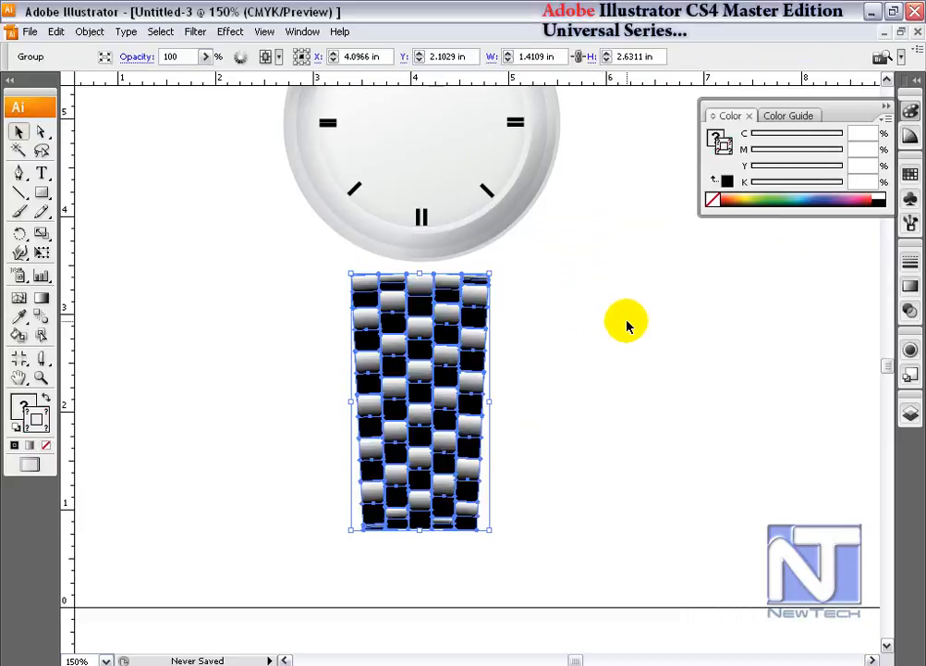
- Copy the strap straight up over the clock and rotate the copy 180 degrees about its upper centre so it extends above the face
key("ctrl+minus")
key("ctrl+minus")
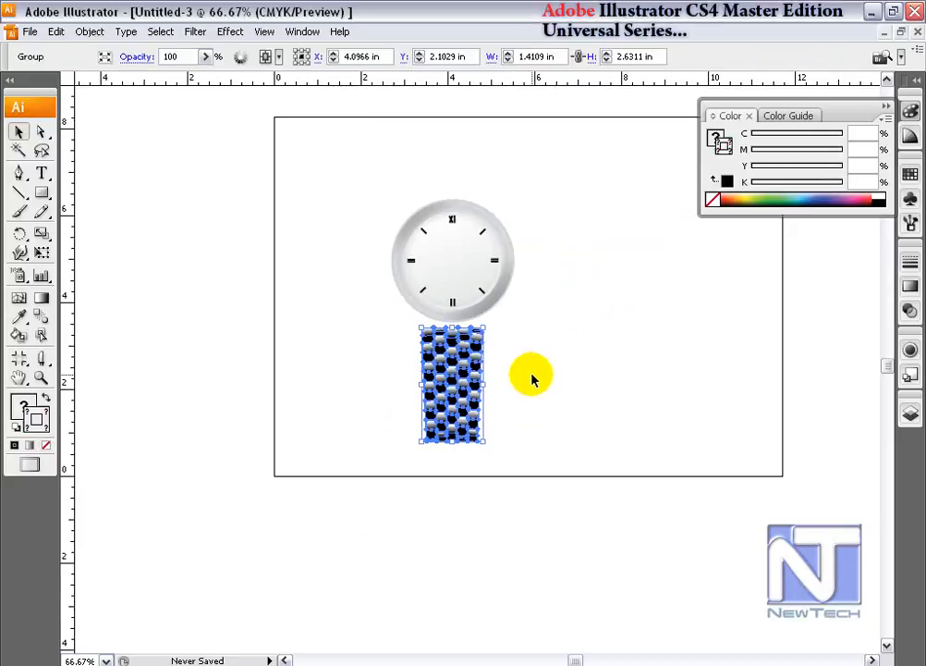
left_click_drag(463, 368, 460, 241)
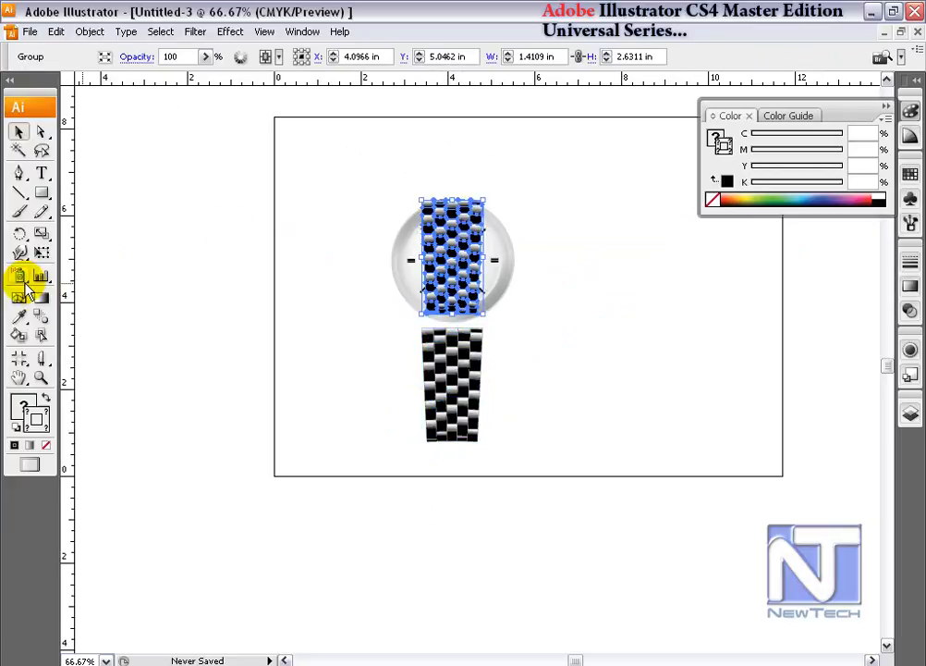
left_click(21, 233)
left_click(454, 198)
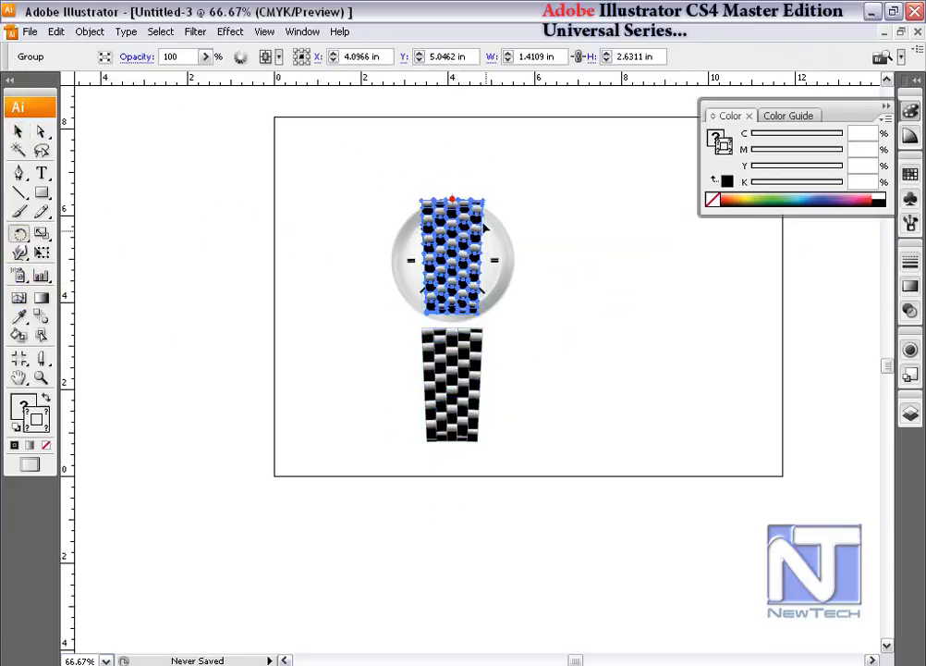
left_click_drag(467, 308, 451, 145)
left_click(17, 132)
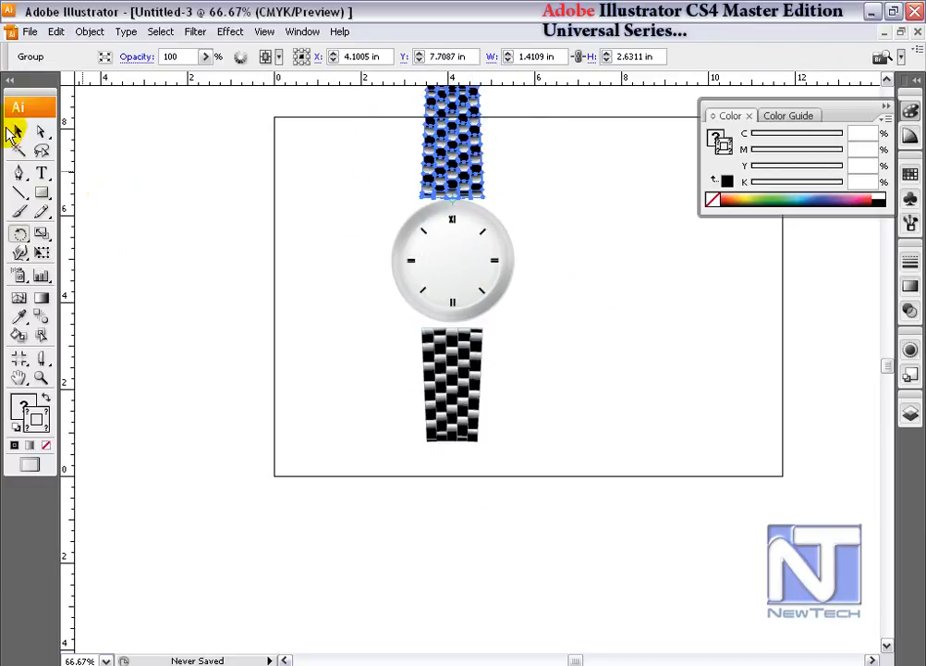
- Move the lower strap slightly up to meet the clock's lower edge
left_click(208, 245)
left_click(573, 439)
left_click(458, 364)
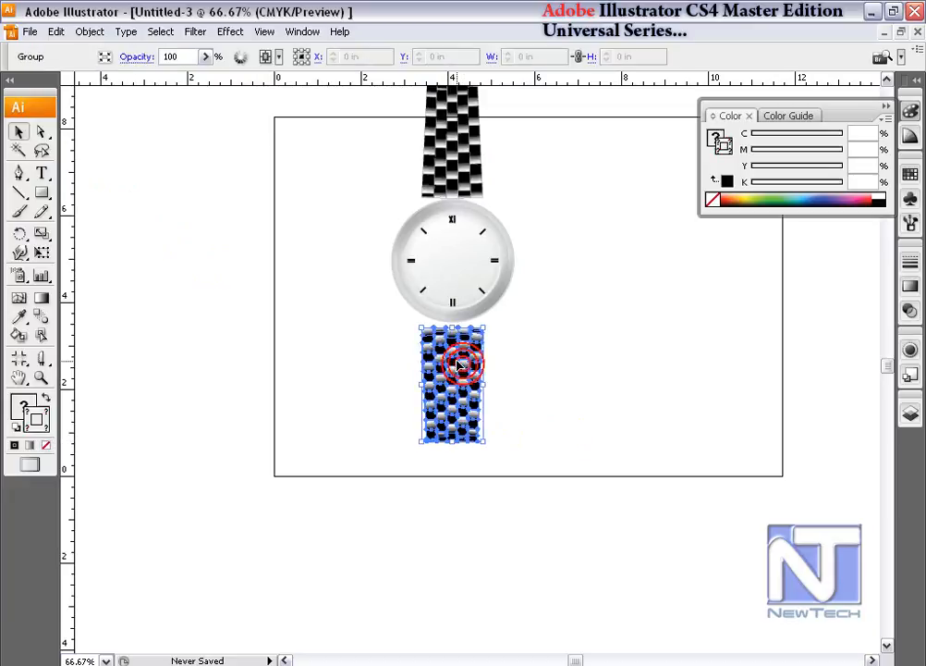
left_click(565, 353)
left_click_drag(334, 144, 542, 407)
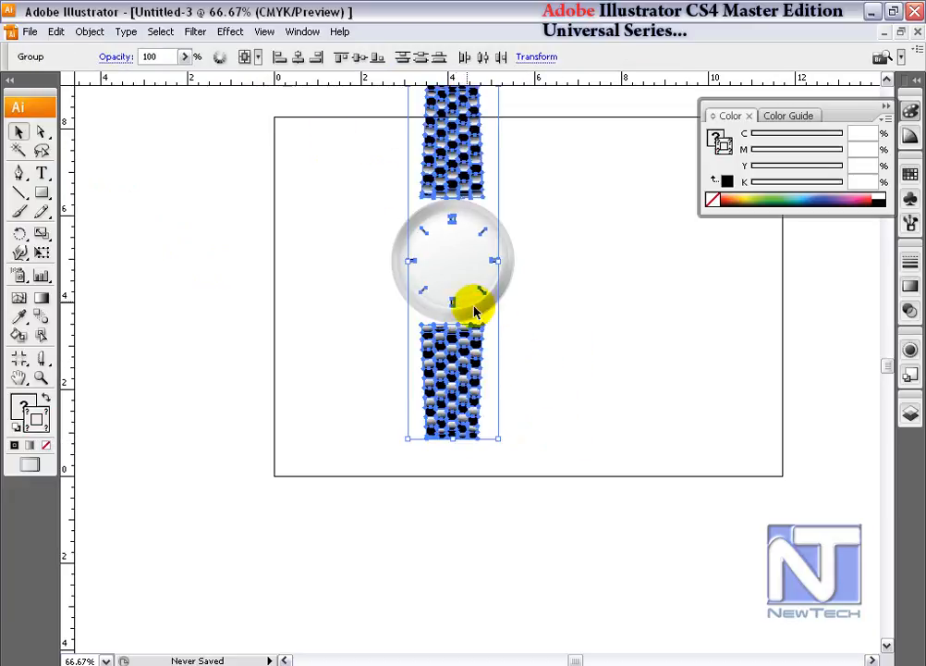
key("ctrl+0")
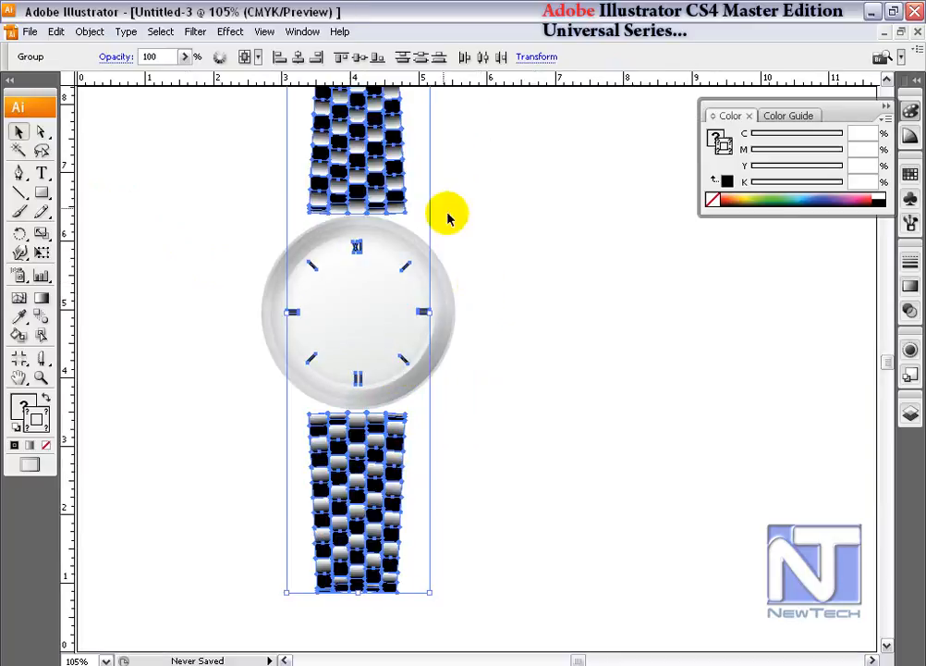
left_click_drag(424, 593, 409, 507)
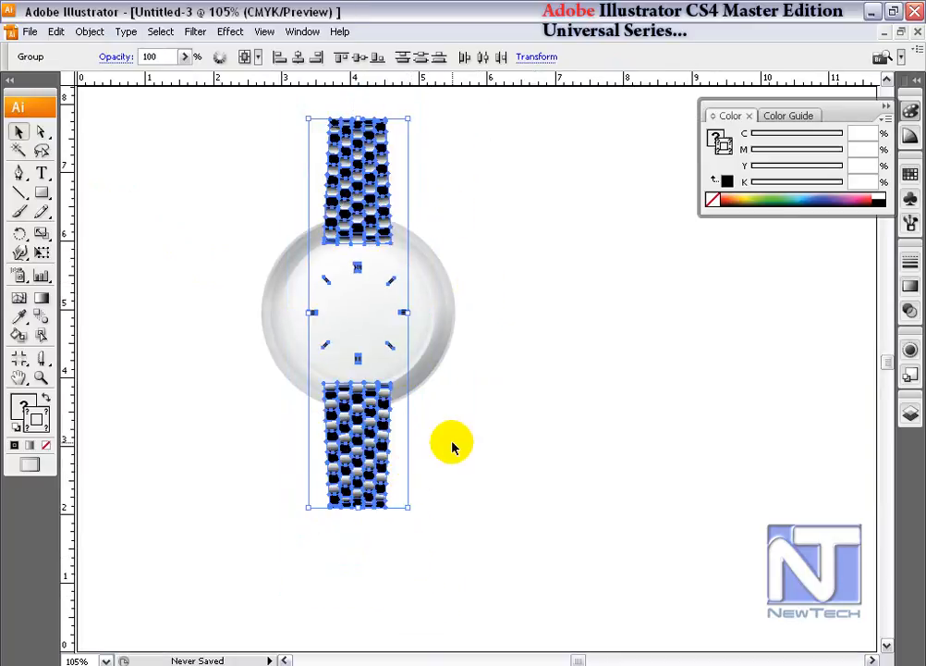
- Select the whole watch, including the unlocked face circles and both straps, and scale it down proportionally
left_click(518, 460)
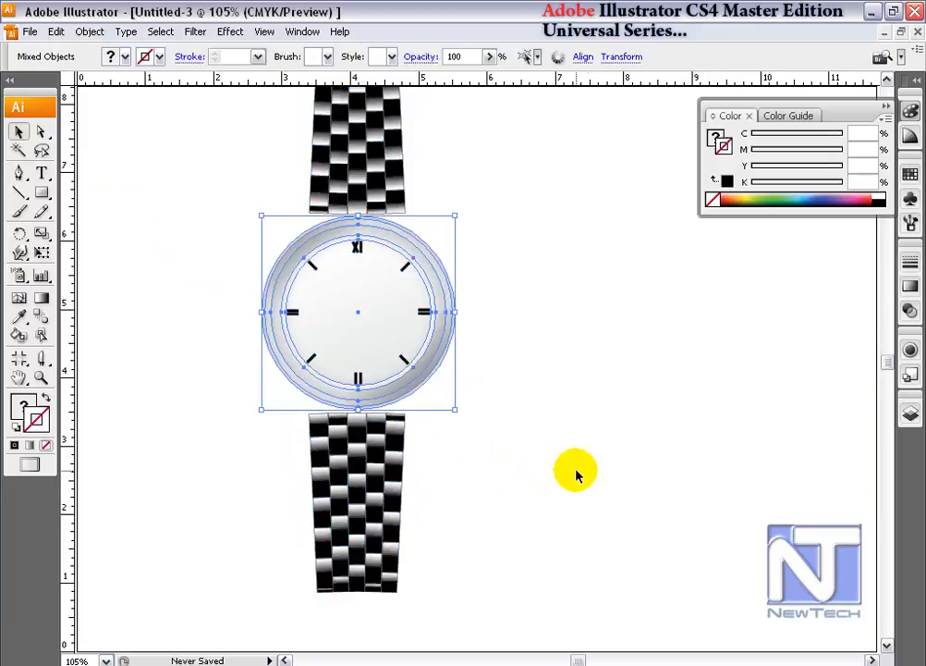
left_click_drag(570, 570, 203, 183)
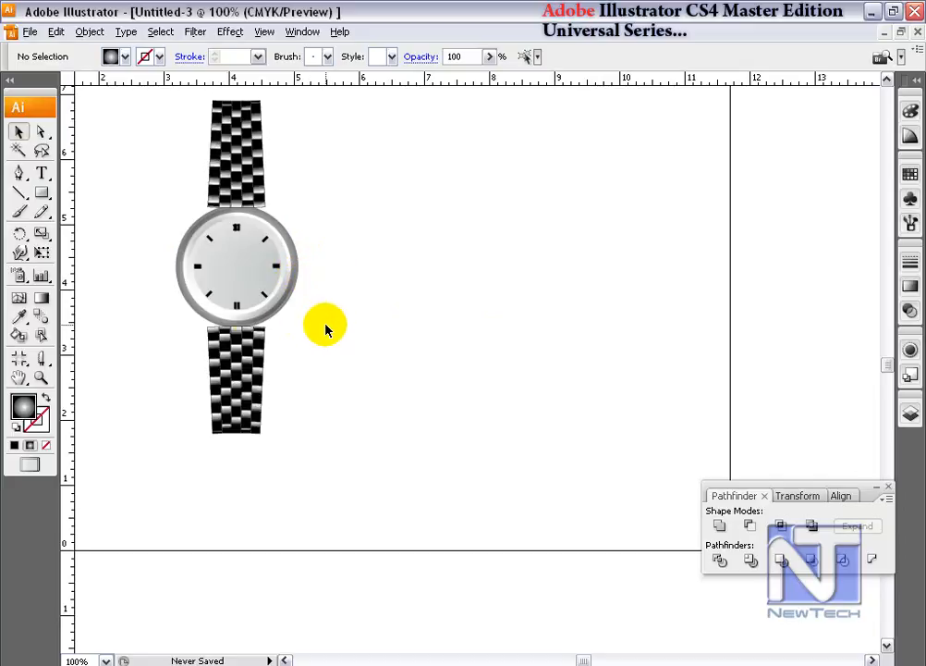
- Draw an upright triangle about 1.5 in wide with the Star tool in the empty area beside the watch
left_click_drag(42, 193, 84, 274)
left_click_drag(525, 256, 577, 292)
key("Up")
key("Up")
key("Up")
key("Up")
key("Up")
key("Up")
key("Up")
key("Down")
key("Down")
key("Down")
key("Down")
key("Down")
key("Down")
key("Down")
left_click_drag(577, 290, 577, 281)
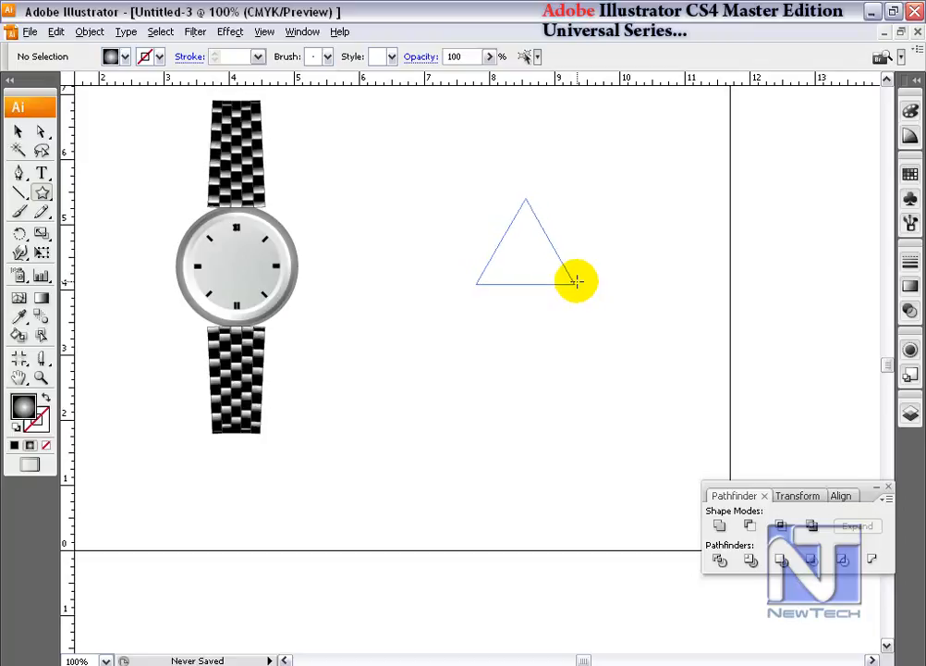
left_click_drag(576, 281, 575, 278)
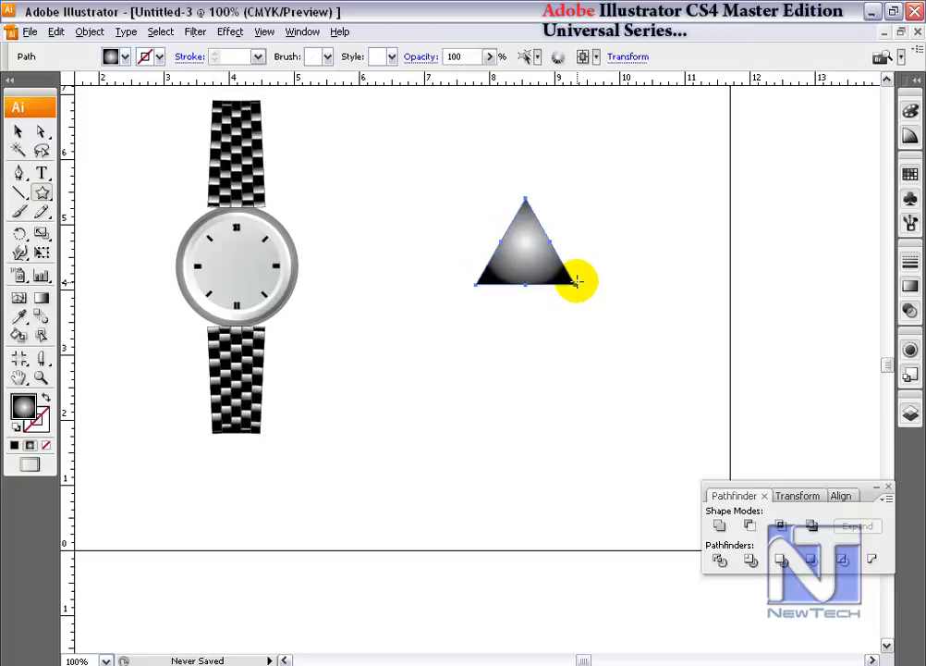
- Replace the triangle's gradient with the default white fill and 1 pt black stroke
left_click(26, 405)
double_click(42, 413)
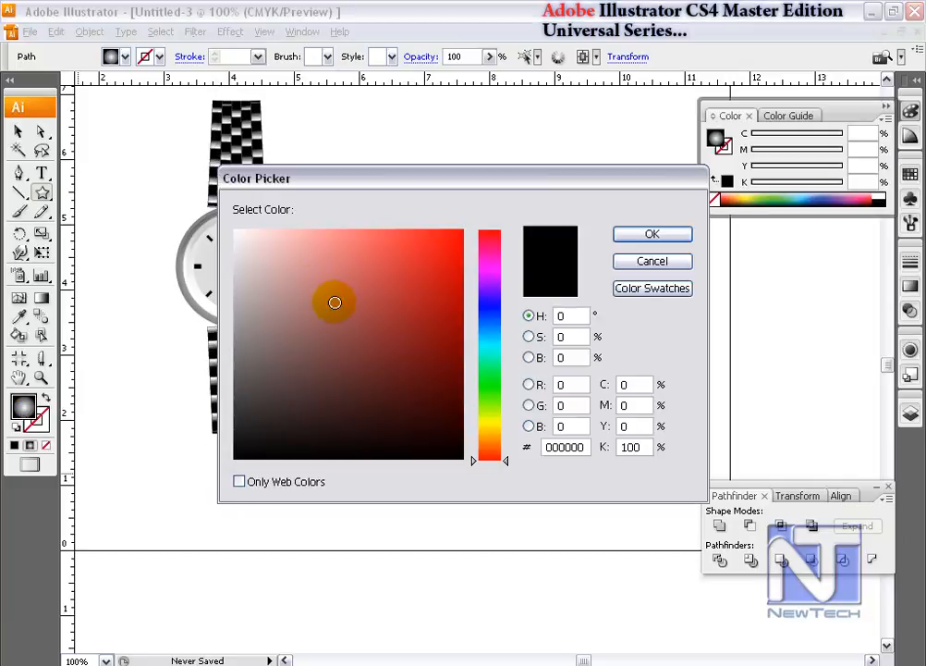
left_click(236, 235)
left_click(647, 234)
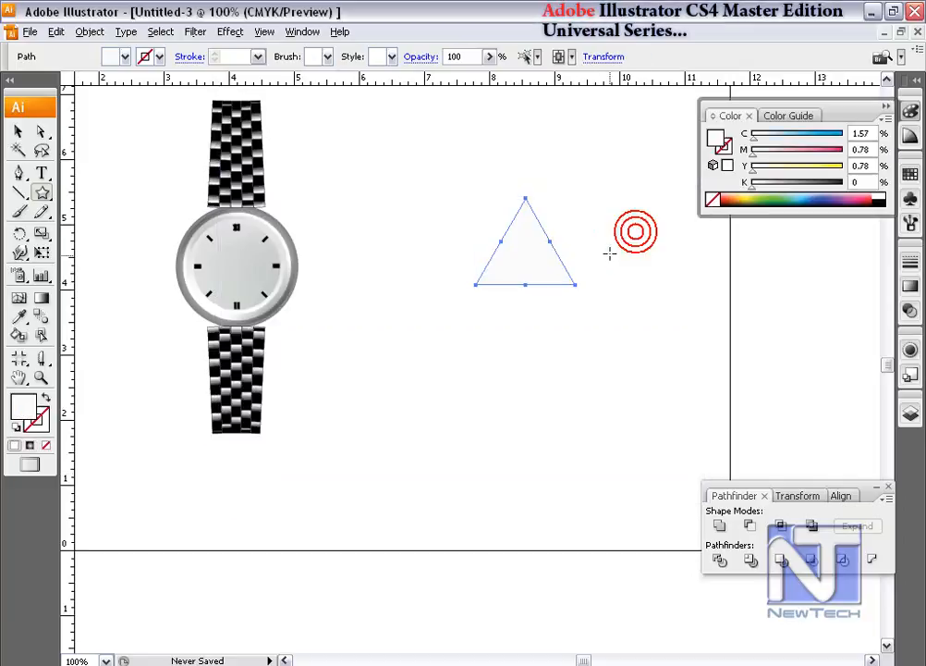
key("d")
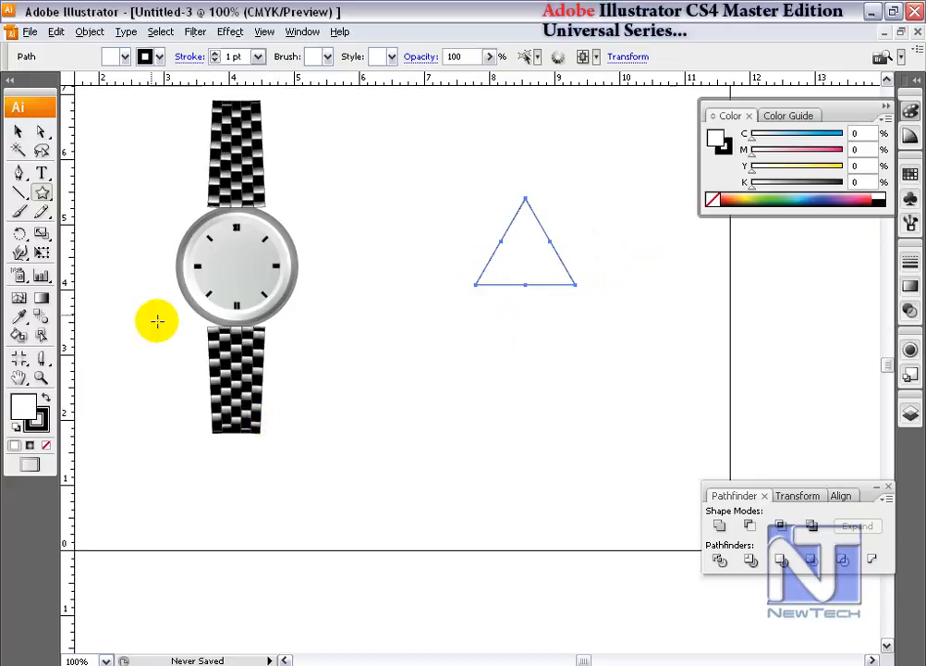
- Draw a narrow vertical rectangle about 0.65 in wide and 2.35 in tall below the triangle as the watch hand's shaft
left_click(18, 132)
left_click_drag(41, 190, 93, 135)
mouse_move(503, 283)
left_mouse_down()
mouse_move(558, 331)
mouse_move(545, 436)
left_mouse_up()
- Centre the triangle and rectangle horizontally on each other and unite them into a single arrow shape
left_click(16, 130)
left_click_drag(429, 222, 609, 361)
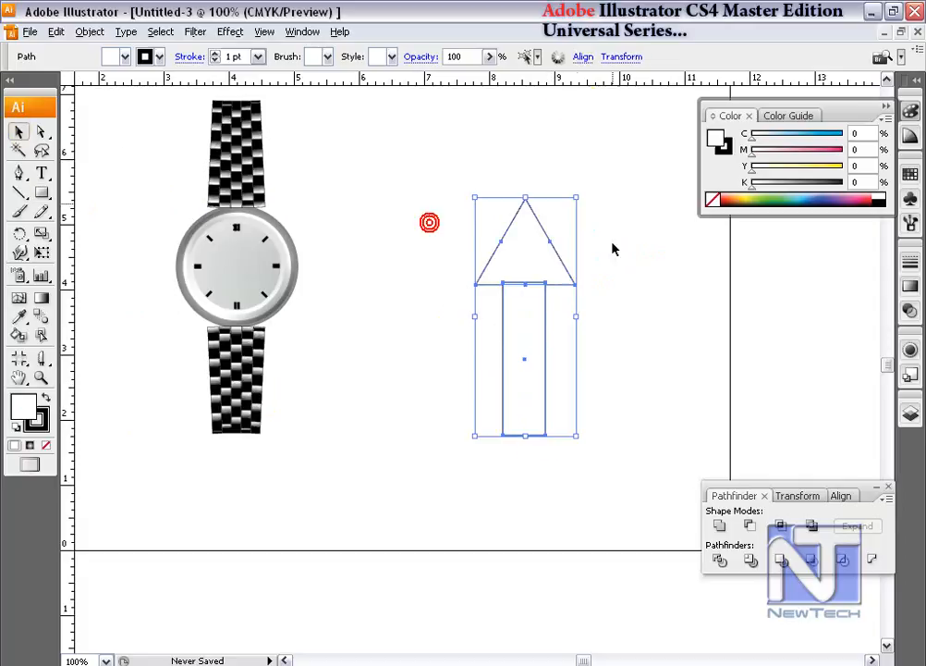
left_click(583, 56)
left_click(448, 85)
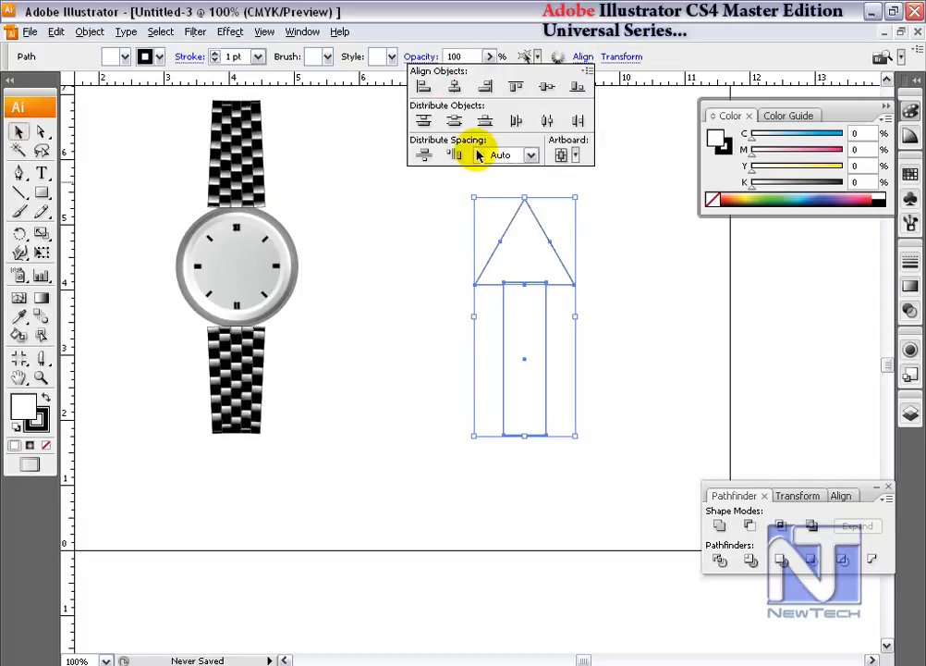
left_click(720, 527)
left_click(720, 527)
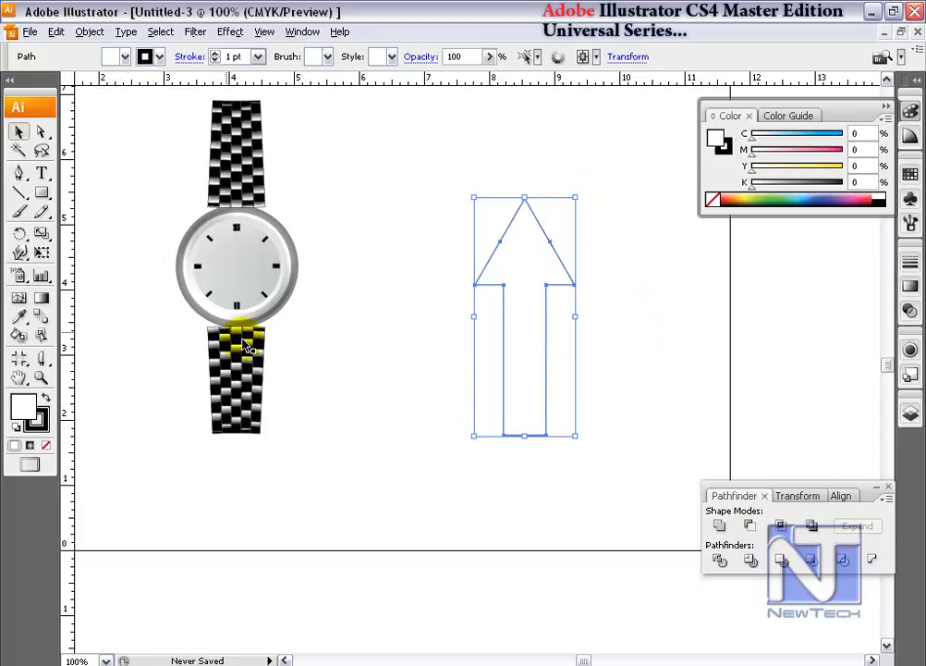
- Scale the arrow shaft's two lower anchor points inward so the shaft tapers to about 0.2 in wide
left_click(41, 132)
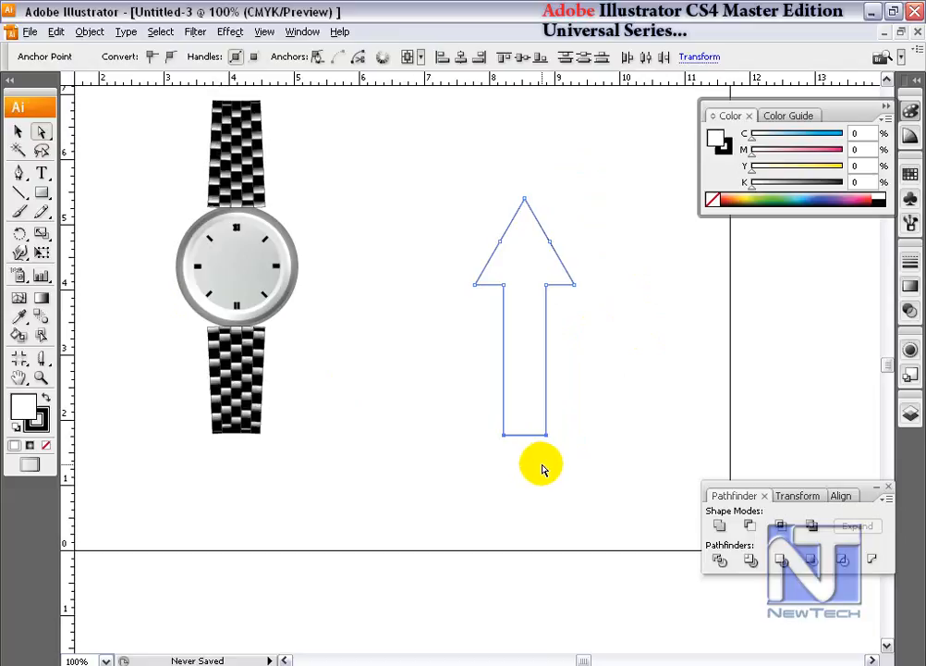
left_click(41, 233)
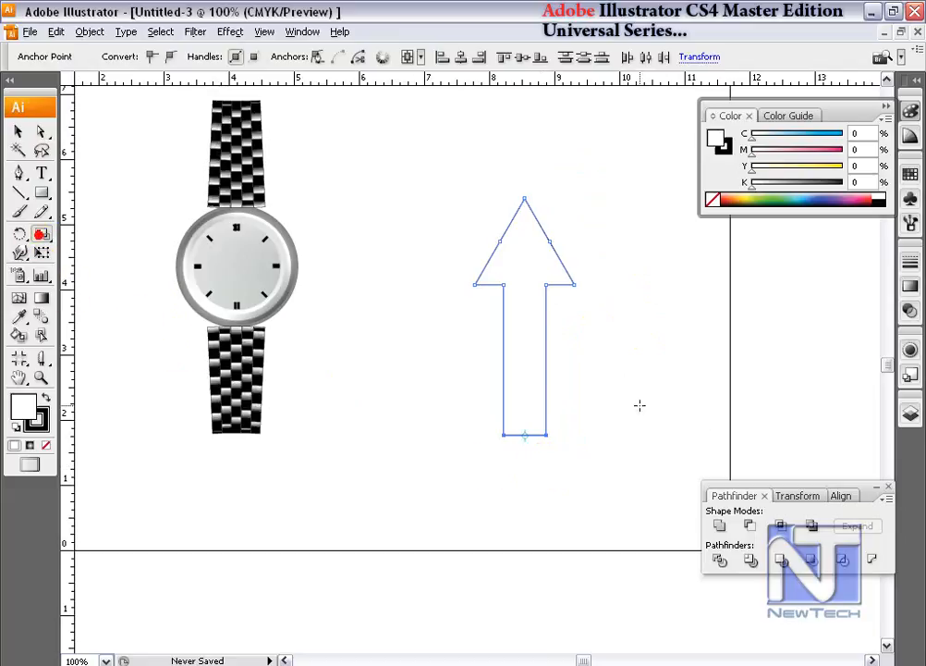
left_click_drag(543, 433, 532, 438)
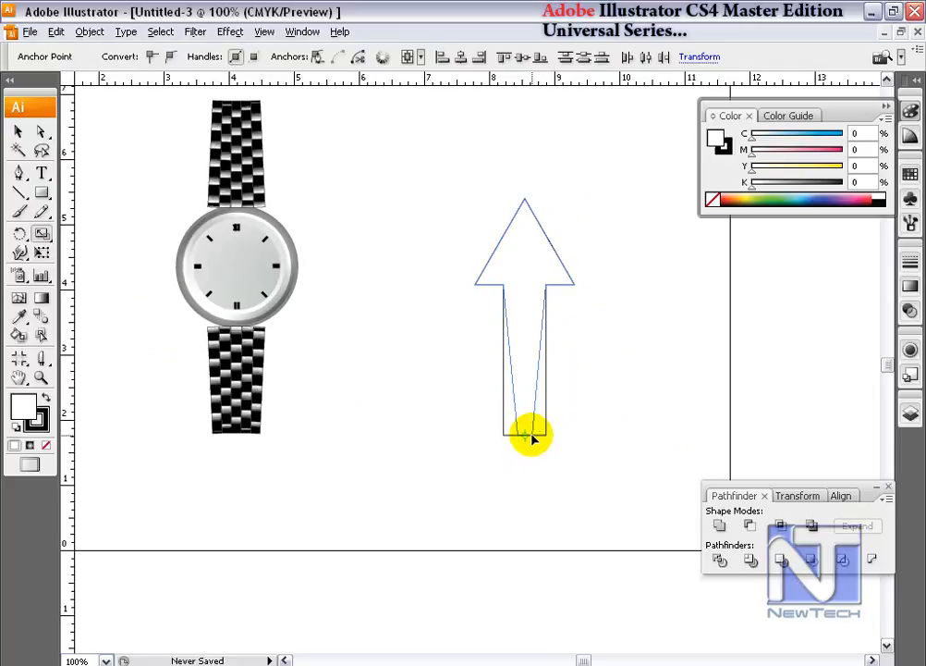
left_click_drag(532, 438, 532, 438)
left_click(41, 131)
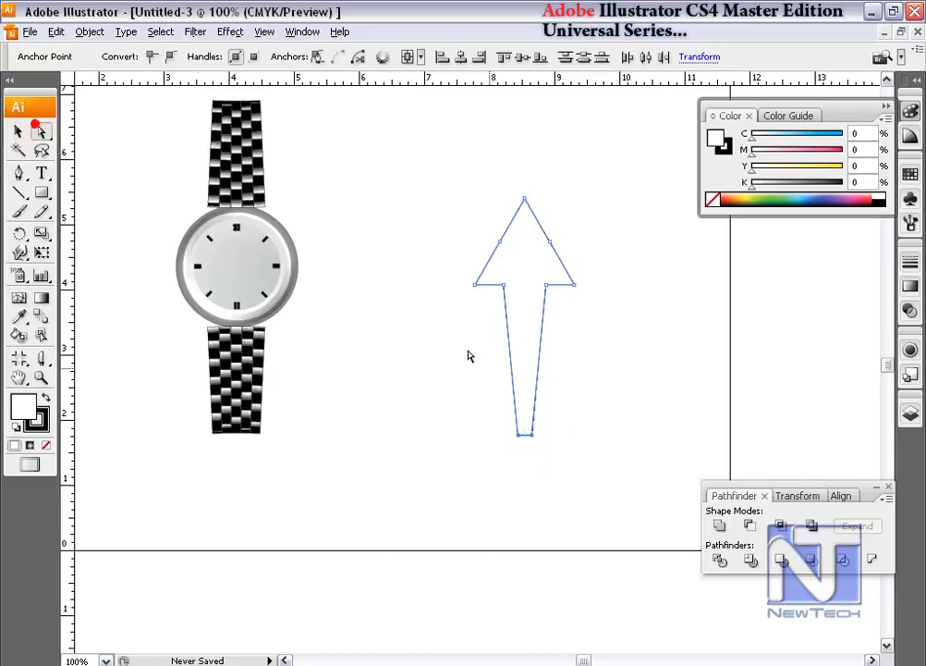
- Add an anchor point at the middle of the arrow's lower edge and move it down about 0.06 in to form a tip
key("z")
left_click_drag(492, 405, 560, 467)
left_click(20, 172)
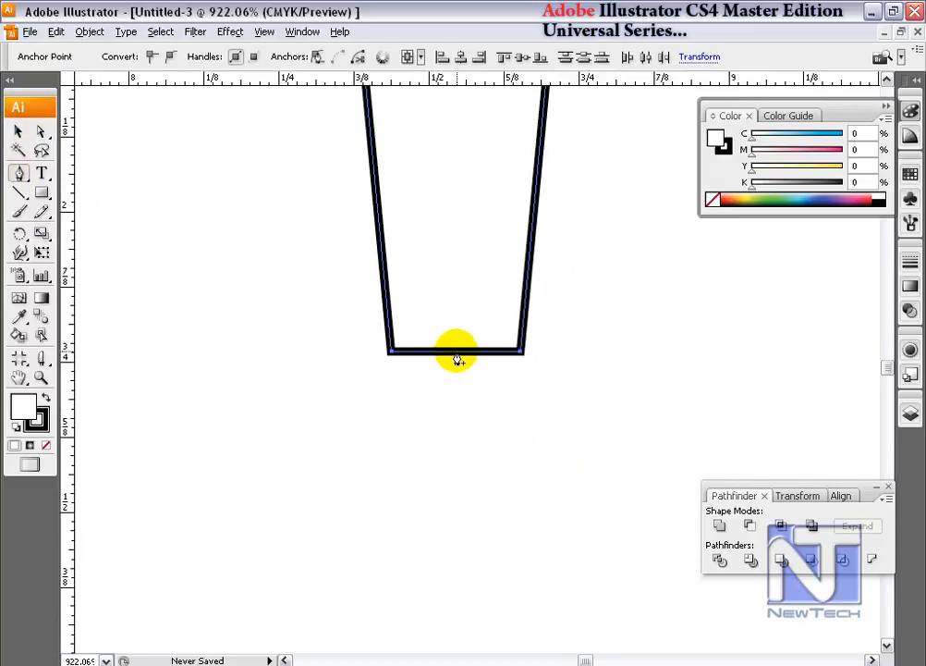
left_click(40, 131)
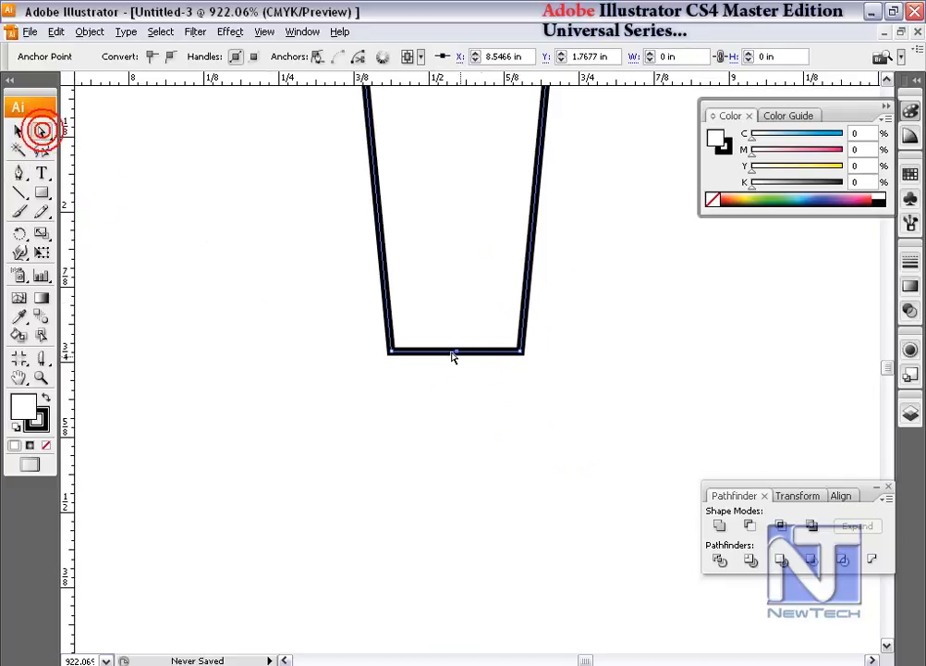
left_click_drag(457, 354, 457, 384)
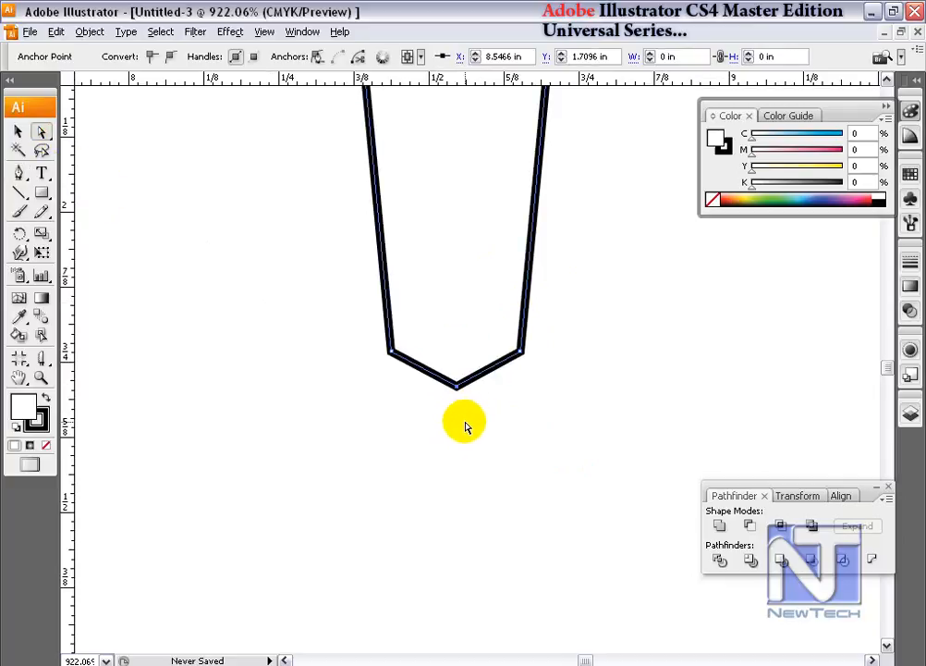
- Convert the pointed tip at the arrow's lower end into a smooth rounded curve
key("shift+c")
left_click_drag(457, 387, 504, 393)
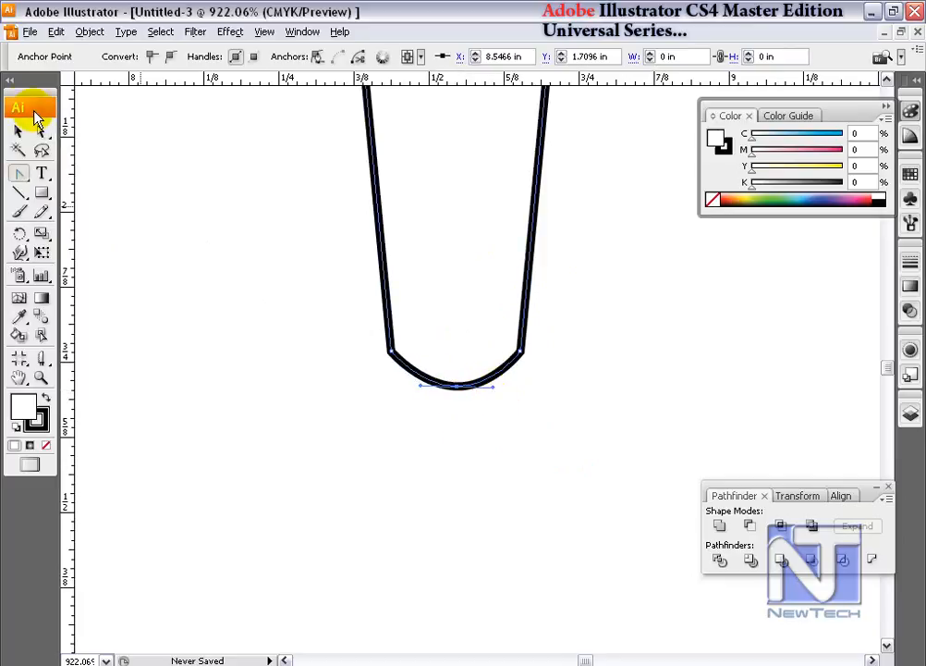
left_click(19, 131)
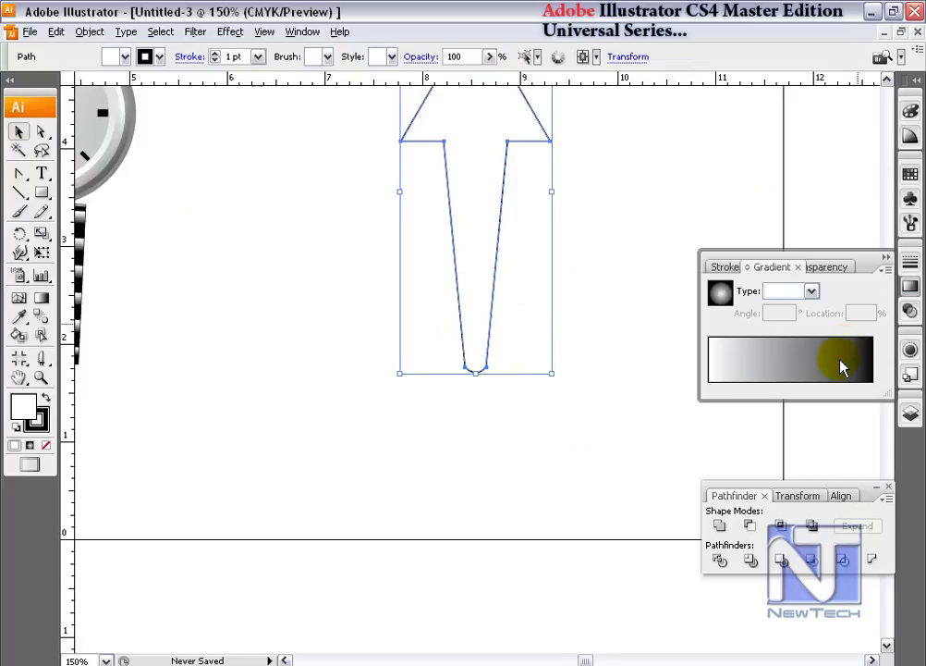
- Fill the arrow shape with a white-to-black linear gradient
left_click(838, 360)
left_click(811, 290)
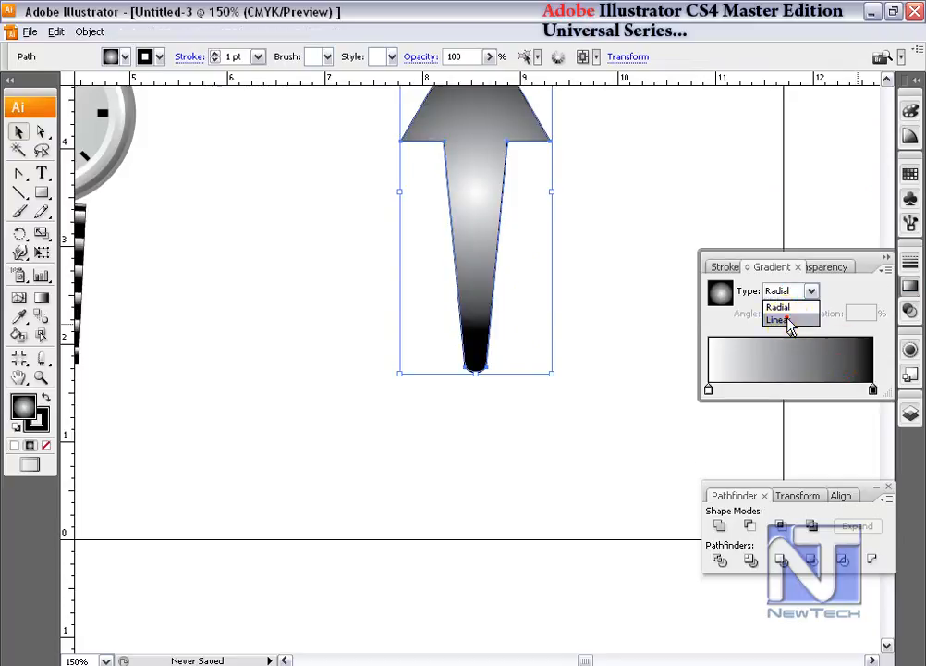
left_click(784, 323)
left_click(510, 298)
left_click(29, 409)
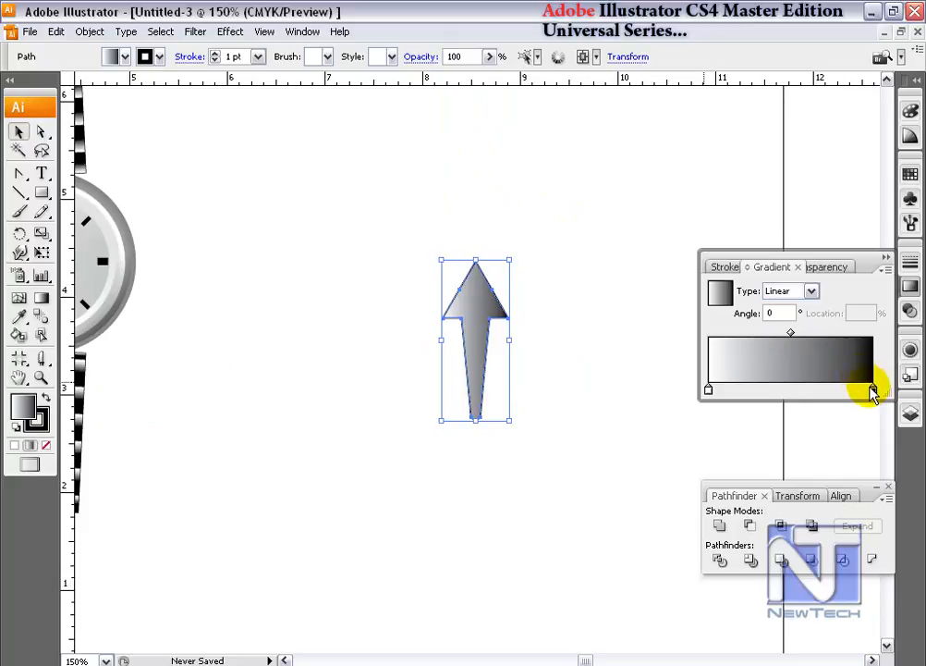
- Move the arrow gradient's black stop to about 60% and replace the white starting stop with a light grey one at 0%
left_click_drag(872, 390, 807, 393)
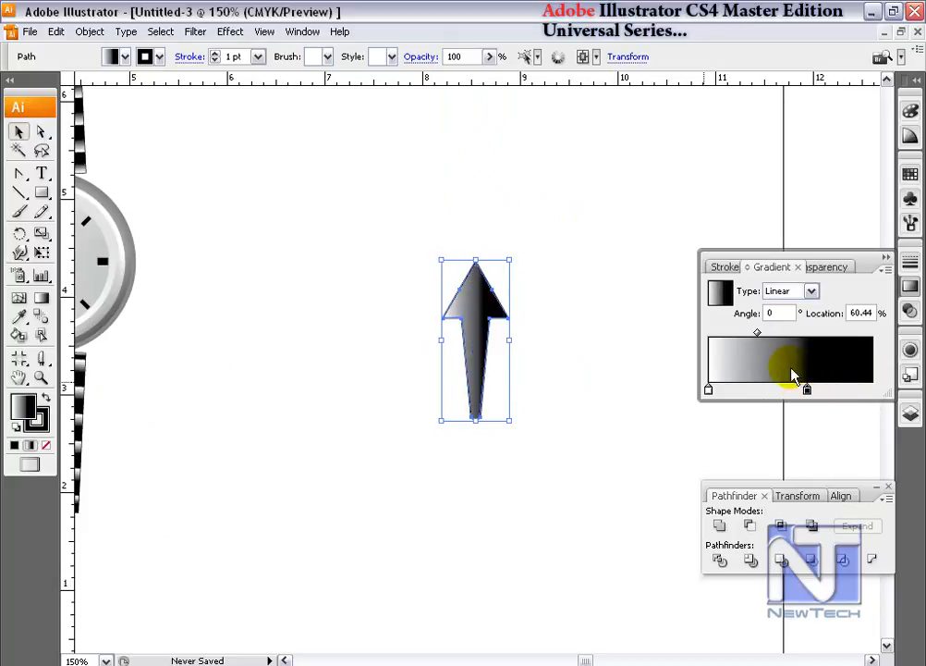
left_click_drag(757, 332, 786, 332)
left_click(729, 390)
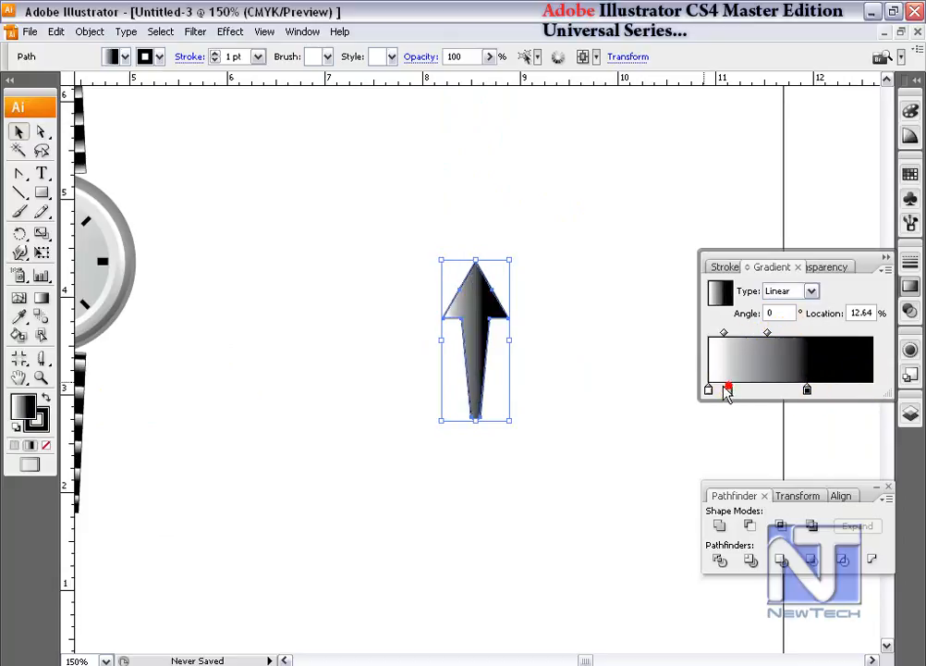
left_click_drag(729, 390, 709, 392)
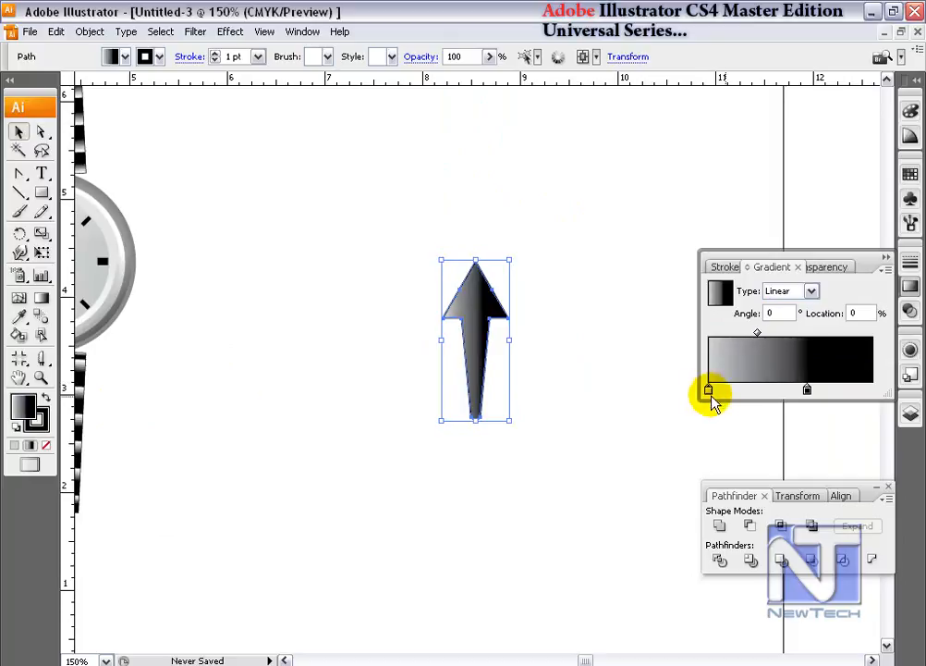
left_click(587, 273)
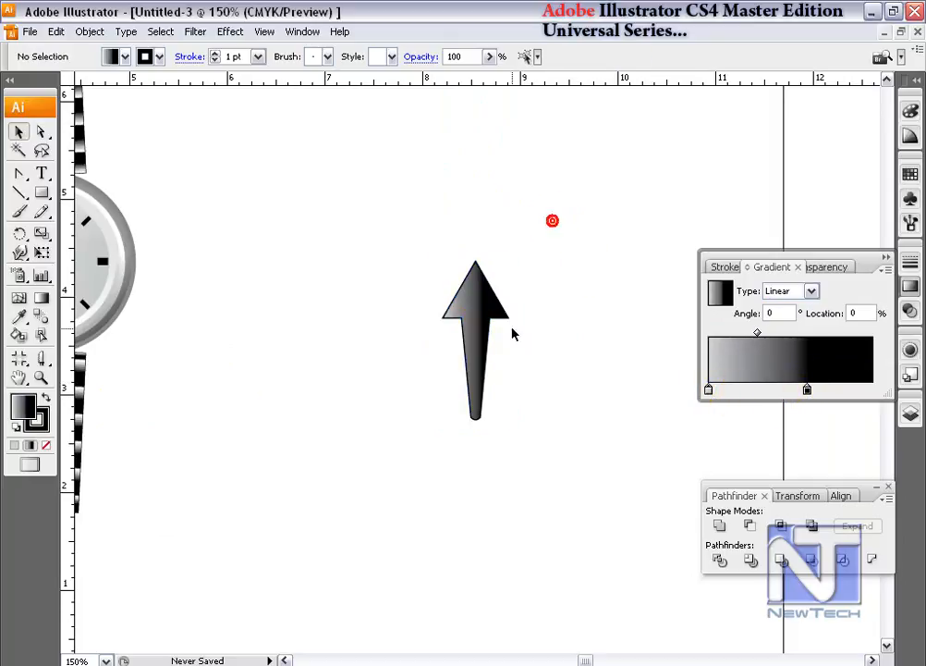
- Move the gradient arrow about 1.75 in left, closer to the watch
left_click(492, 325)
left_click_drag(326, 360, 598, 451)
left_click_drag(710, 381, 539, 325)
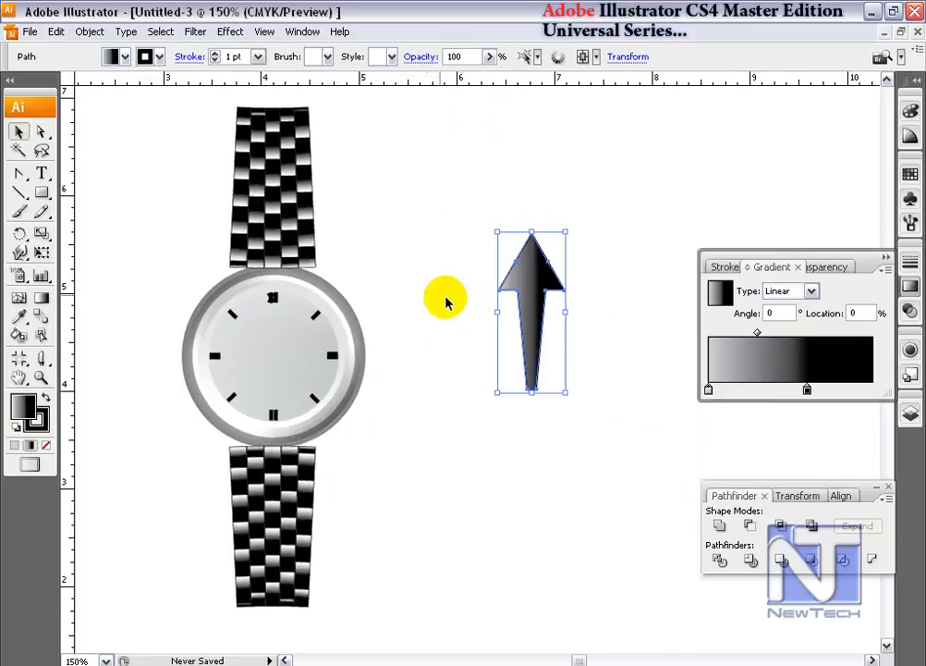
- Place a horizontal and a vertical guide crossing at the centre of the watch dial
left_click_drag(382, 290, 434, 321)
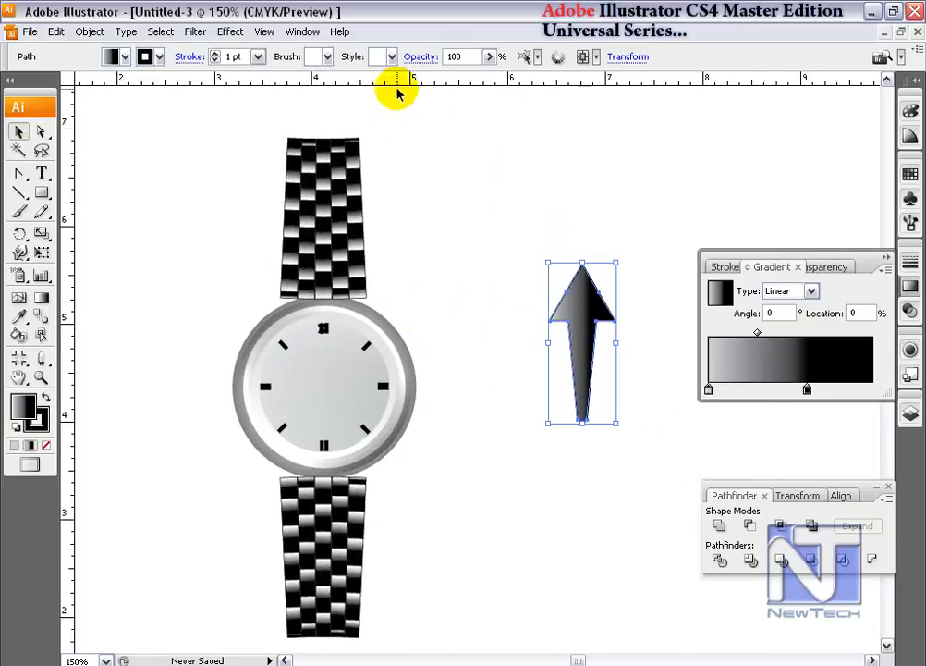
left_click_drag(393, 78, 341, 386)
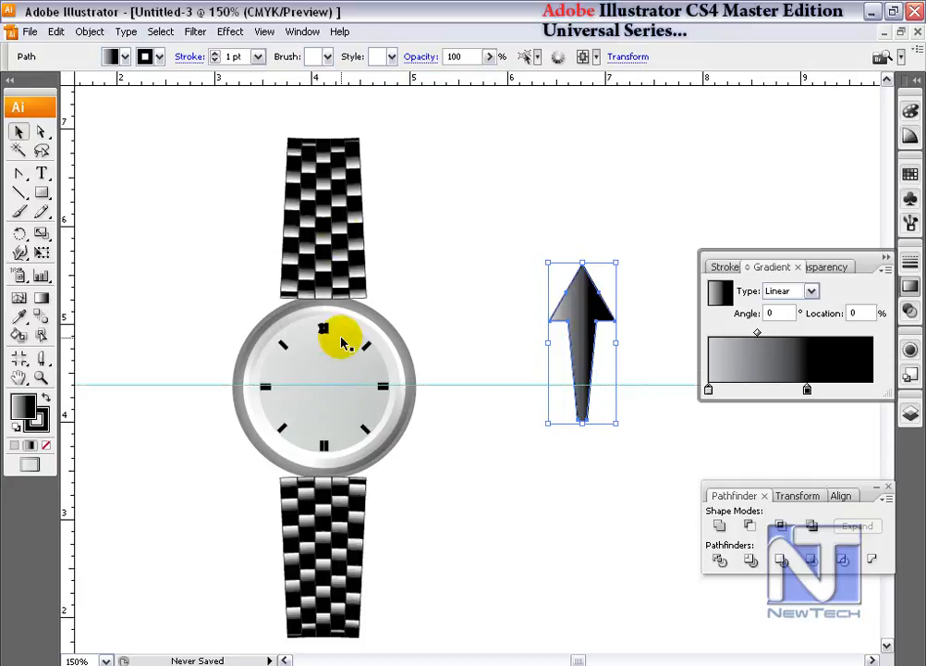
left_click_drag(323, 77, 324, 314)
- Move the arrow onto the watch's vertical guide and scale it down proportionally to about 0.7 in tall with its tail near the dial centre
left_click_drag(560, 320, 320, 292)
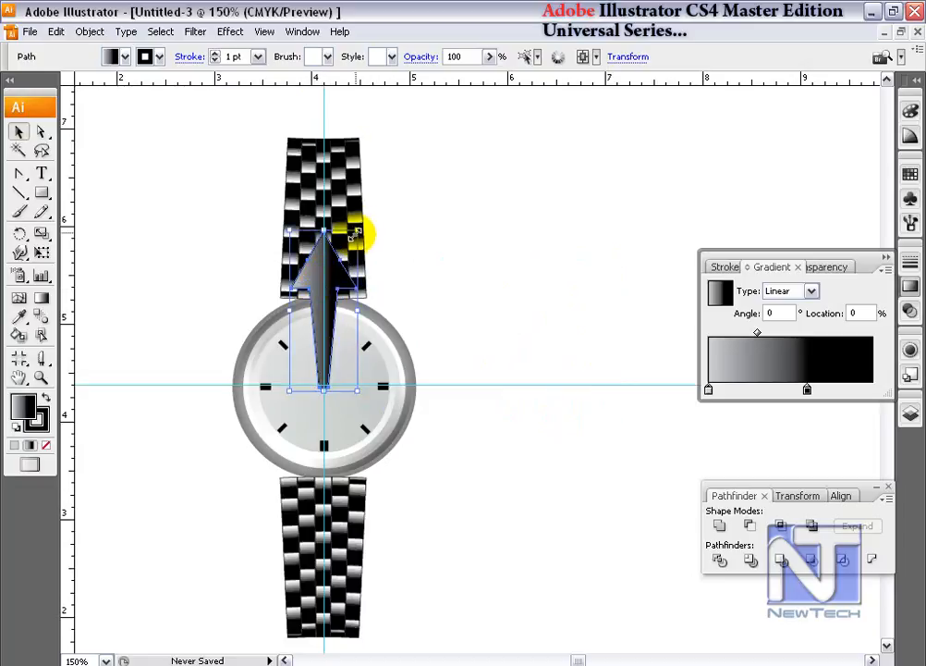
left_click_drag(359, 230, 327, 346)
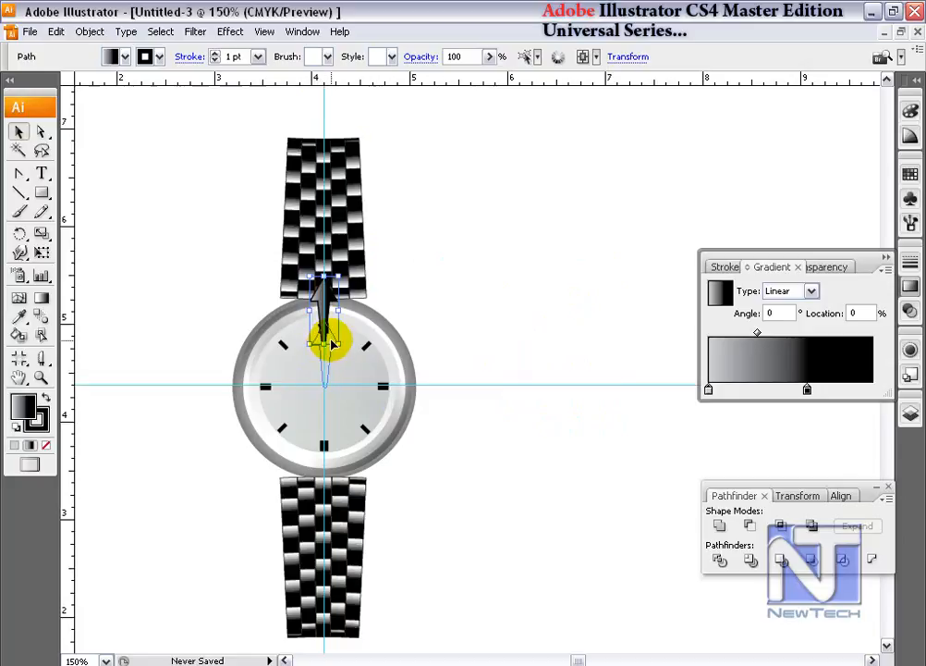
key("ctrl+space")
mouse_move(224, 293)
left_mouse_down()
mouse_move(422, 428)
mouse_move(452, 467)
left_mouse_up()
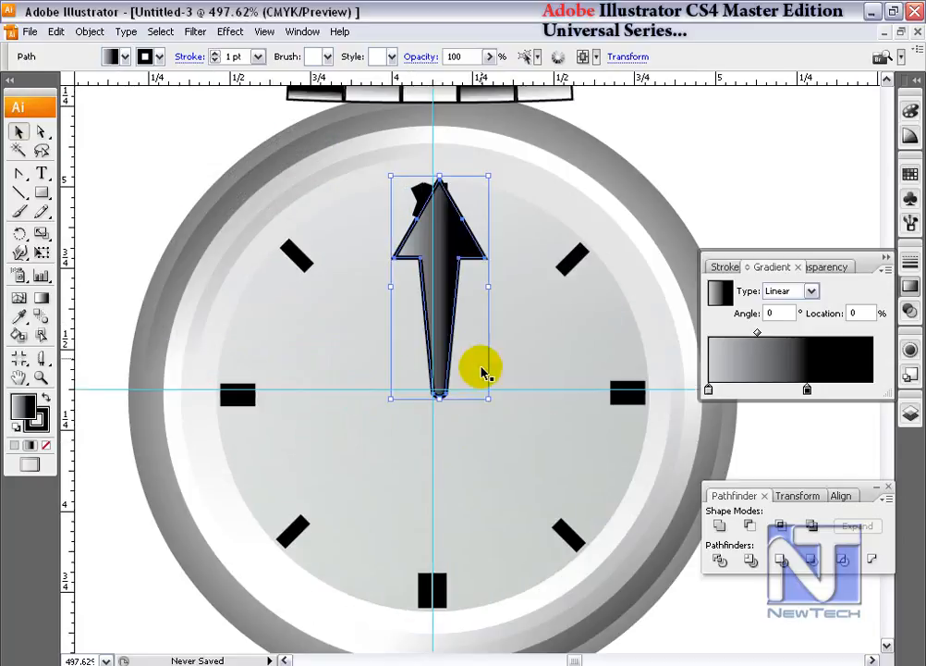
- Scale the arrow down further to about 0.38 in tall and align its tail with the guides' crossing as the short hand
left_click_drag(488, 176, 477, 201)
left_click_drag(453, 247, 451, 275)
left_click_drag(470, 225, 454, 305)
left_click(442, 298)
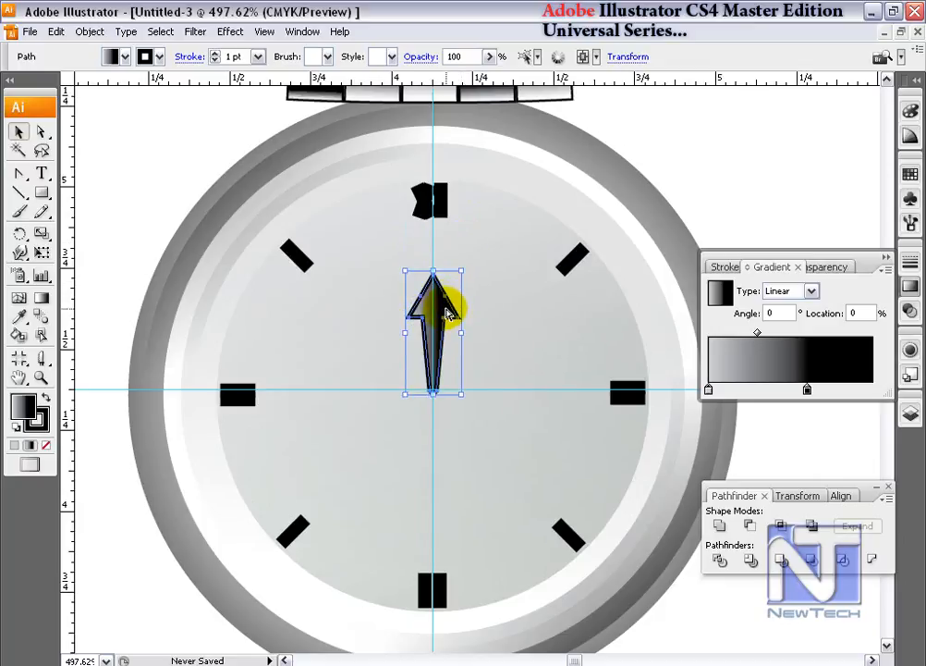
- Make a larger copy of the hand, about 0.47 in tall, and rotate it about 32° clockwise around the dial centre
left_click(452, 323)
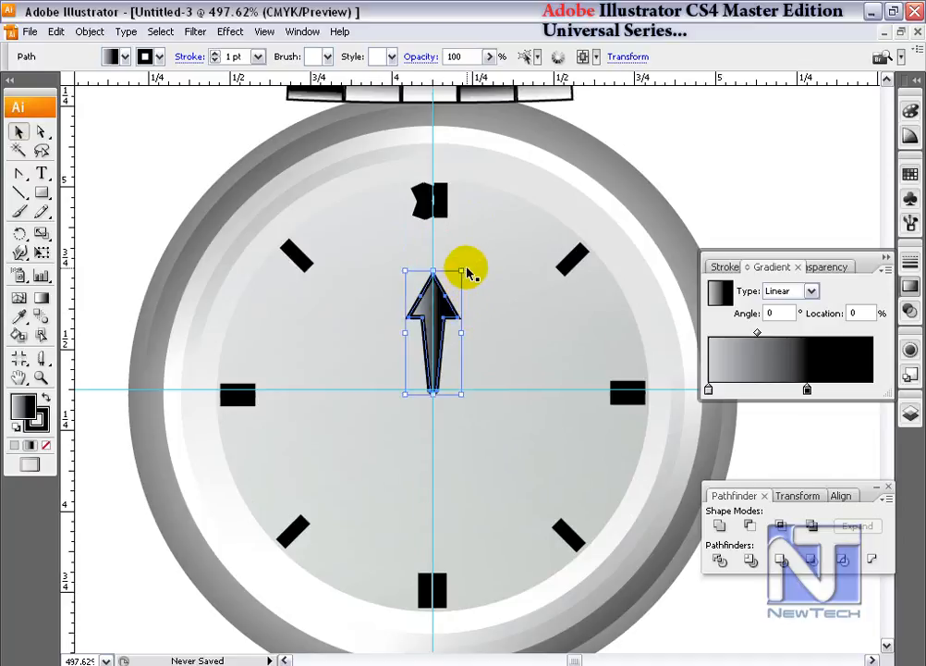
left_click_drag(462, 271, 467, 260)
left_click(19, 233)
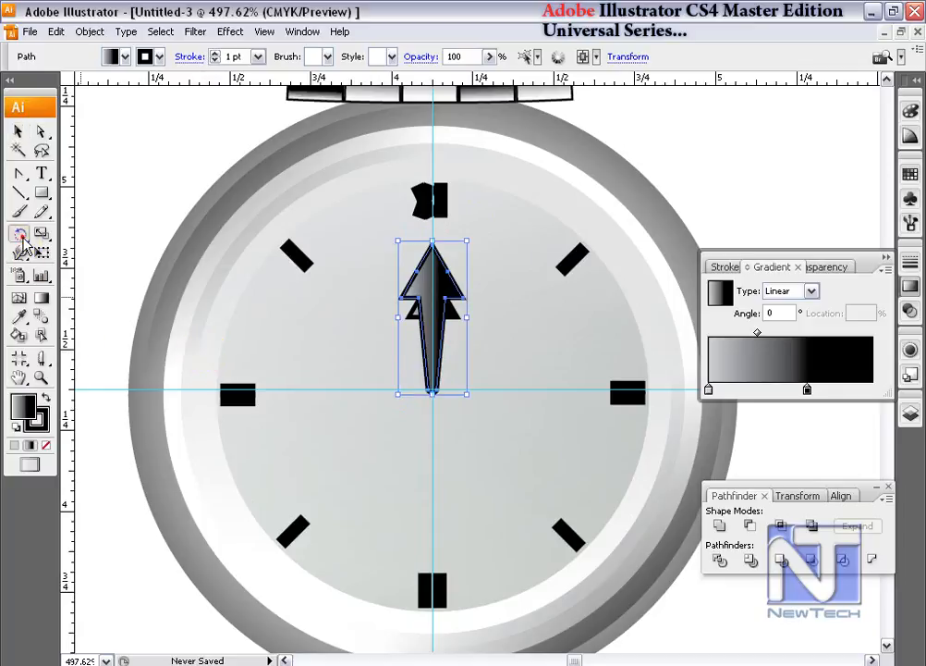
left_click(432, 387)
left_click_drag(435, 259, 499, 286)
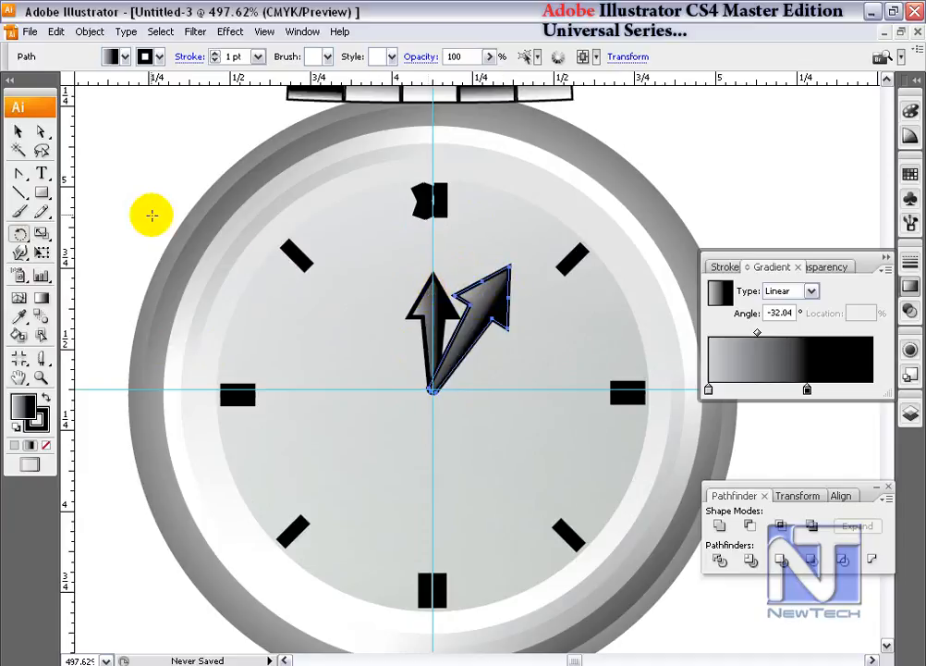
- Rotate the short hand towards one o'clock and the long hand just past six, and negate the long hand's gradient angle
left_click(428, 314)
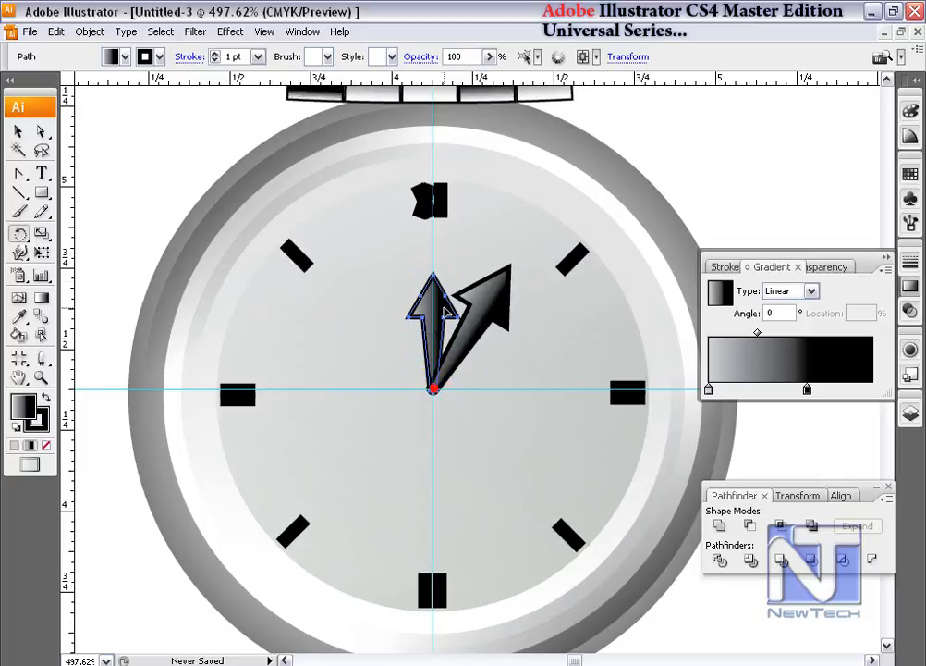
left_click(507, 296, "ctrl")
left_click_drag(494, 319, 401, 560)
left_click(17, 131)
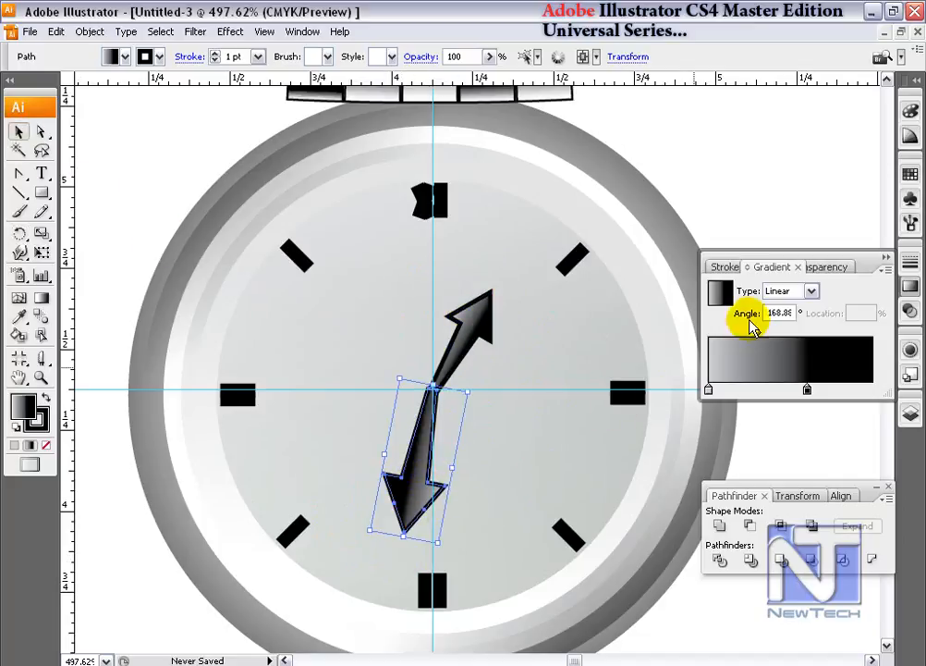
type("-")
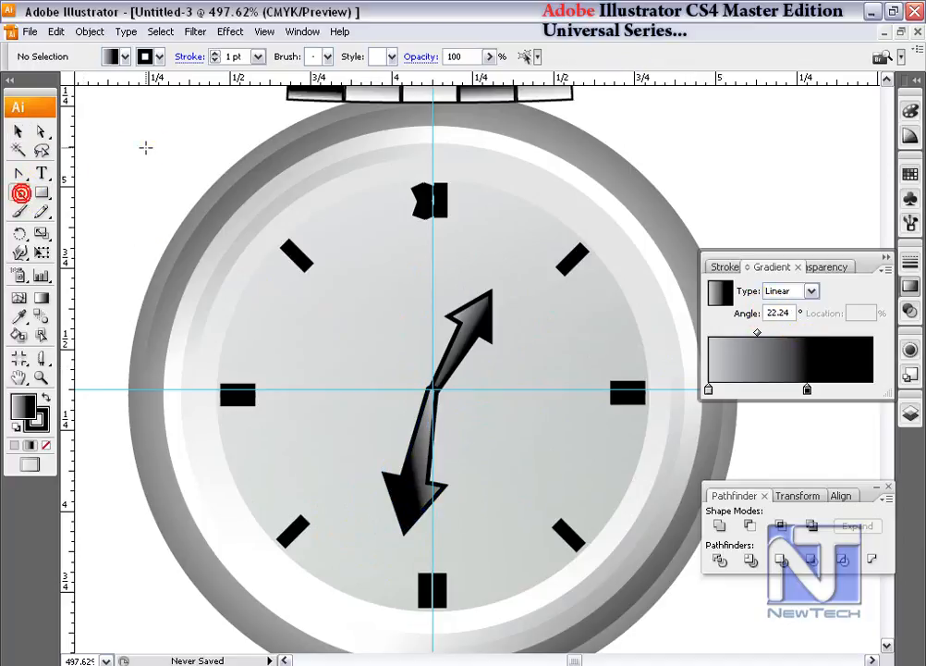
- Draw a vertical line about 0.37 in long beside the dial with a 3 pt stroke and expand it into a filled shape
left_click_drag(143, 140, 143, 261)
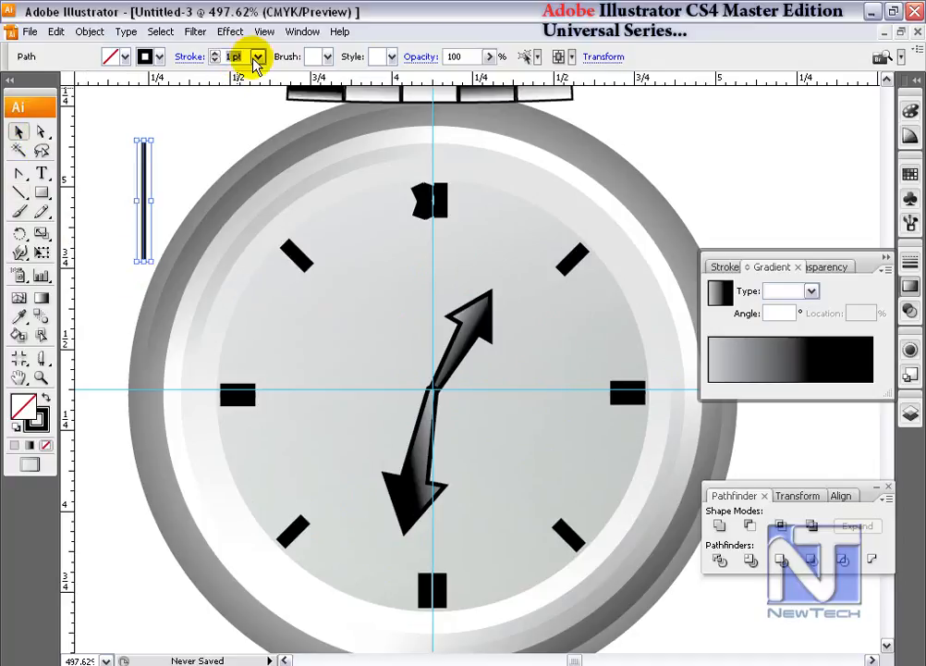
key("Return")
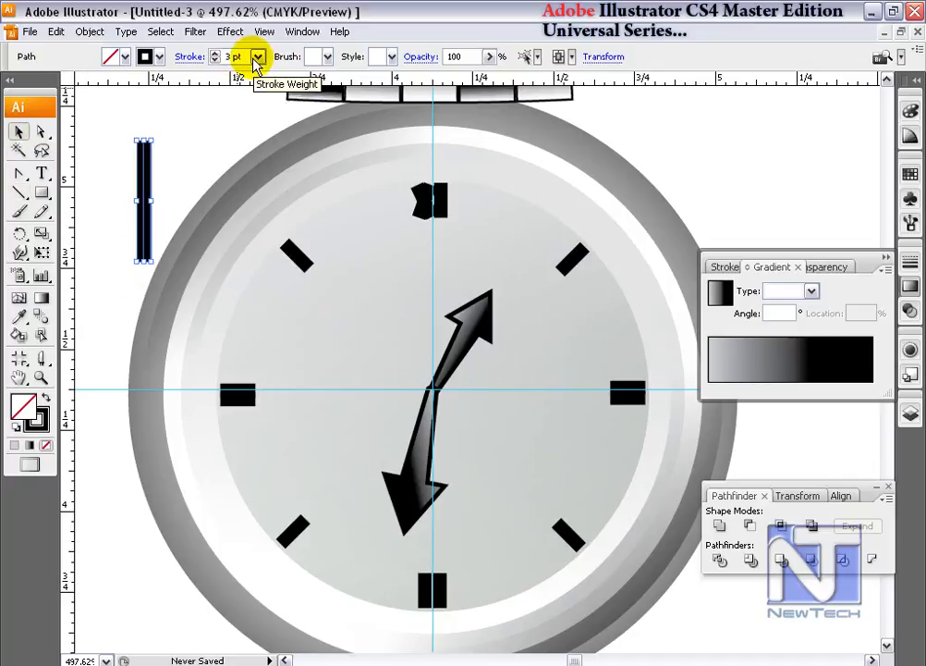
left_click(90, 31)
left_click(137, 192)
left_click(546, 276)
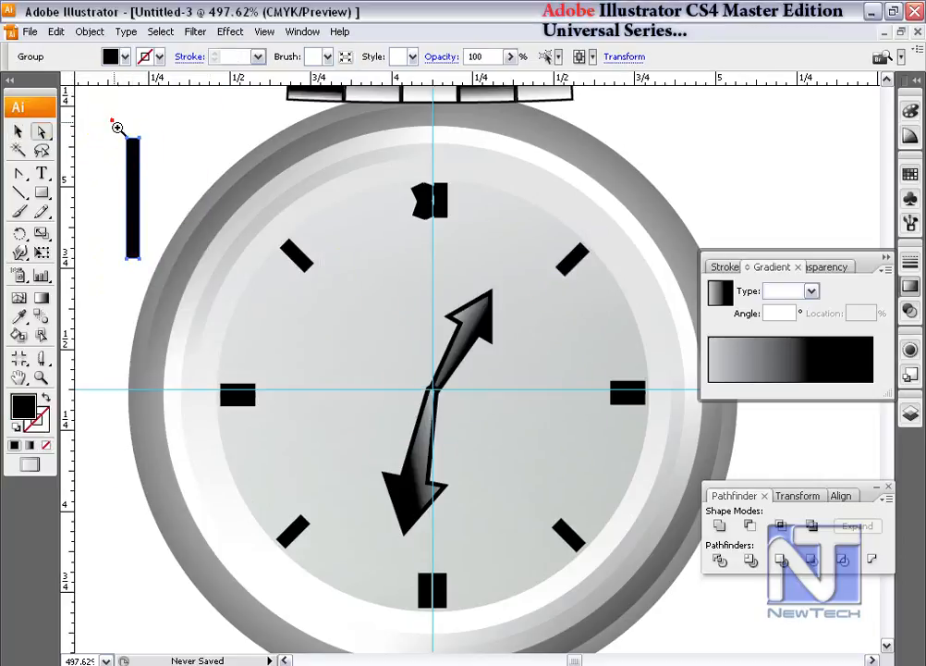
- Scale the black bar's two upper anchor points inward so it tapers almost to a point
left_click_drag(115, 122, 162, 170)
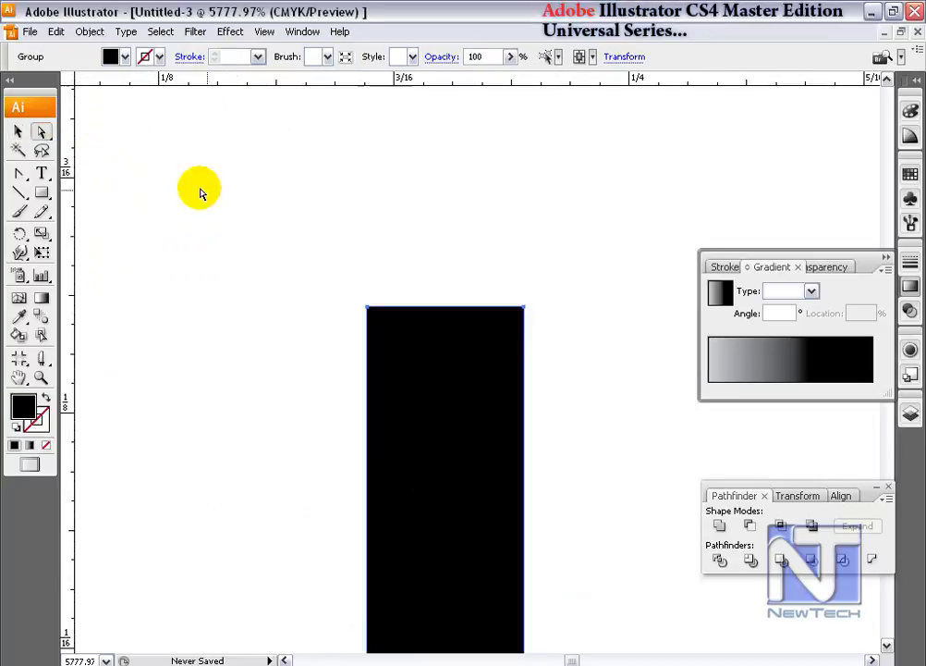
left_click_drag(330, 274, 458, 333)
left_click(41, 233)
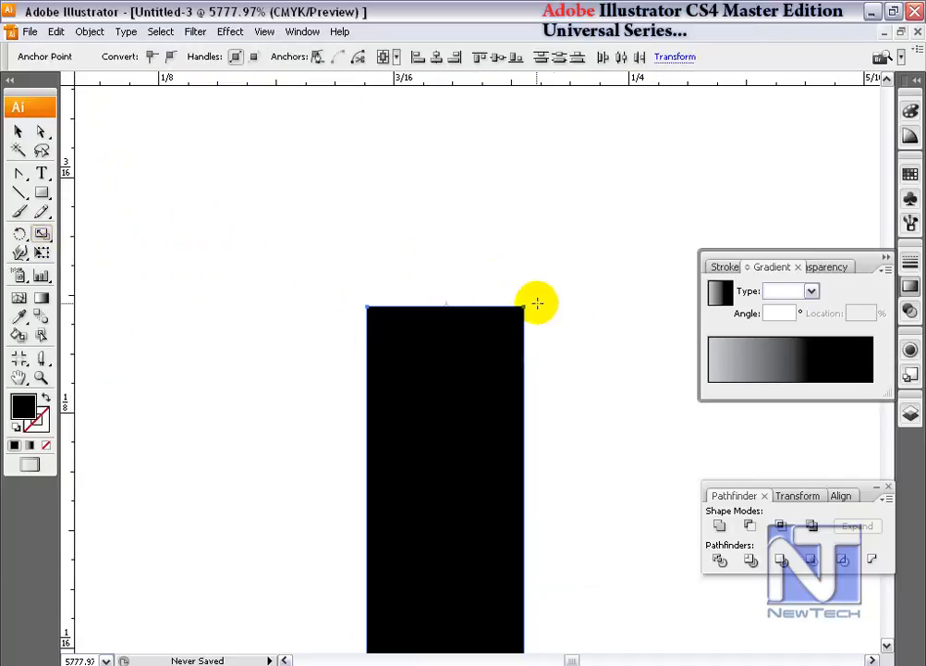
left_click_drag(523, 306, 449, 314)
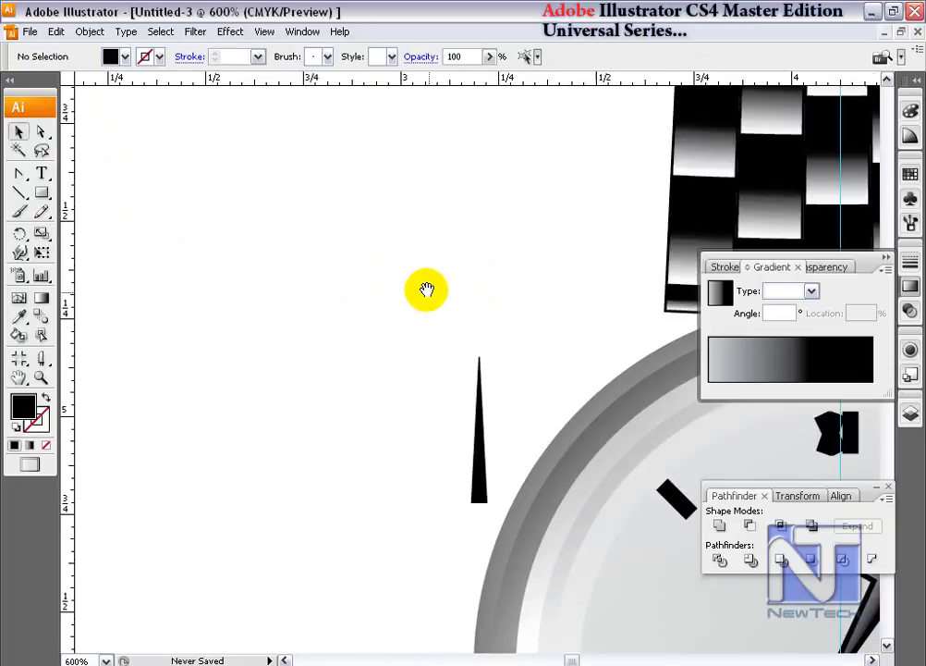
- Add an anchor point at the middle of the tapered bar's lower edge and move it down about 0.01 in
left_click_drag(424, 289, 96, 158)
key("ctrl+space")
left_click_drag(132, 341, 165, 373)
key("ctrl+a")
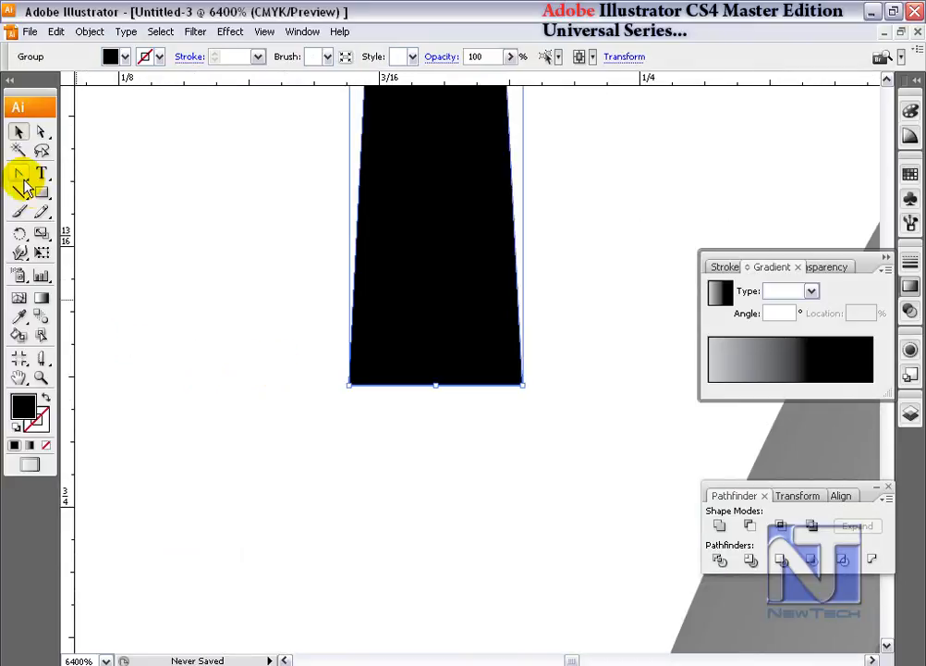
left_click_drag(18, 172, 74, 182)
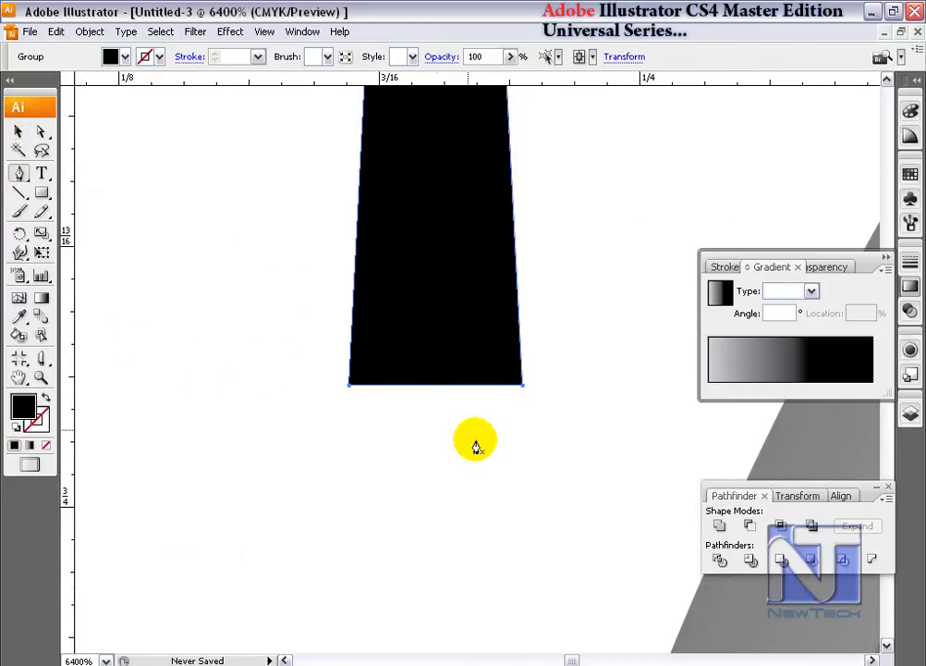
left_click(437, 384)
left_click(40, 131)
mouse_move(451, 423)
left_mouse_down()
mouse_move(421, 399)
mouse_move(438, 430)
left_mouse_up()
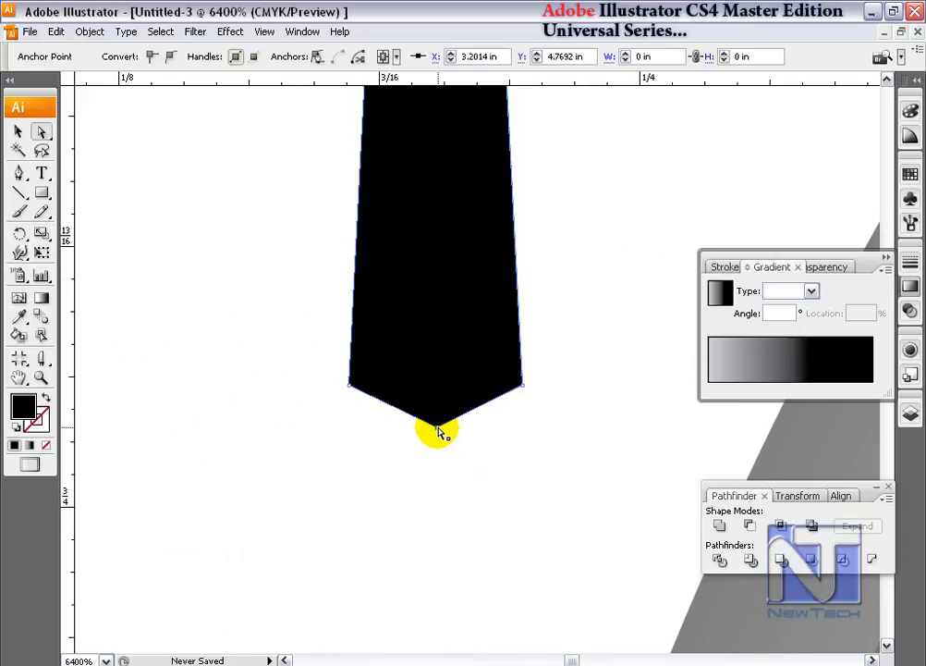
- Convert the tapered bar's new lower tip into a smooth curve
key("shift+c")
mouse_move(437, 428)
left_mouse_down()
mouse_move(451, 432)
mouse_move(421, 430)
left_mouse_up()
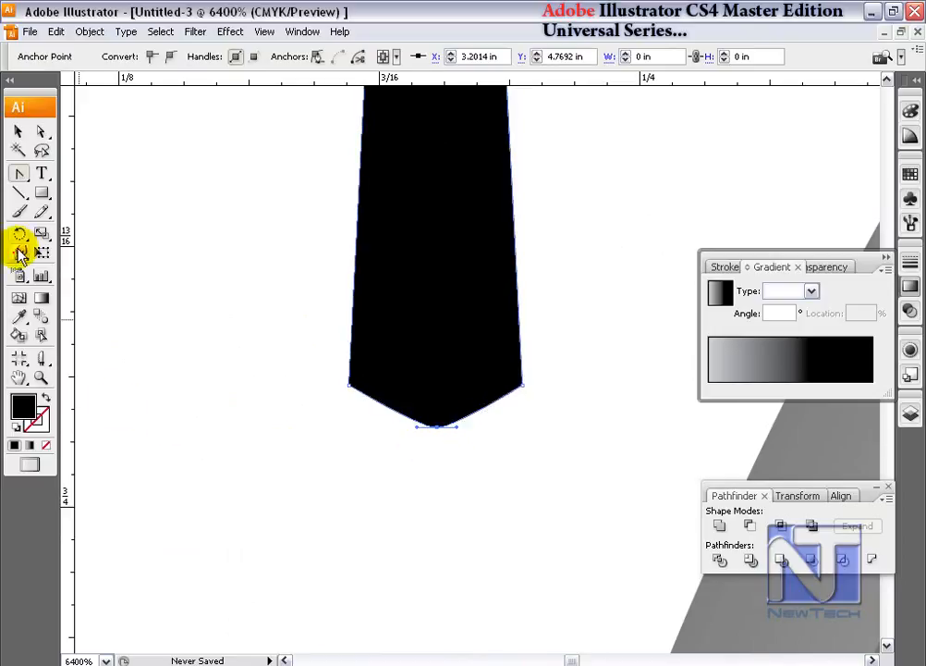
left_click(19, 133)
- Fill the tapered hand with the grey-to-black linear gradient and give it a 0.25 pt black stroke
left_click(832, 365)
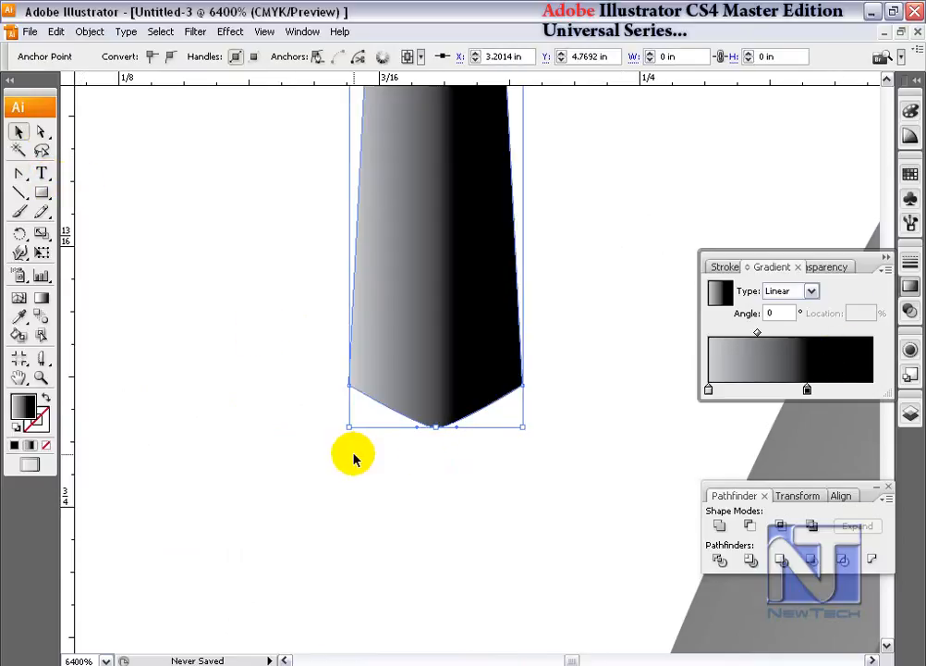
left_click(15, 443)
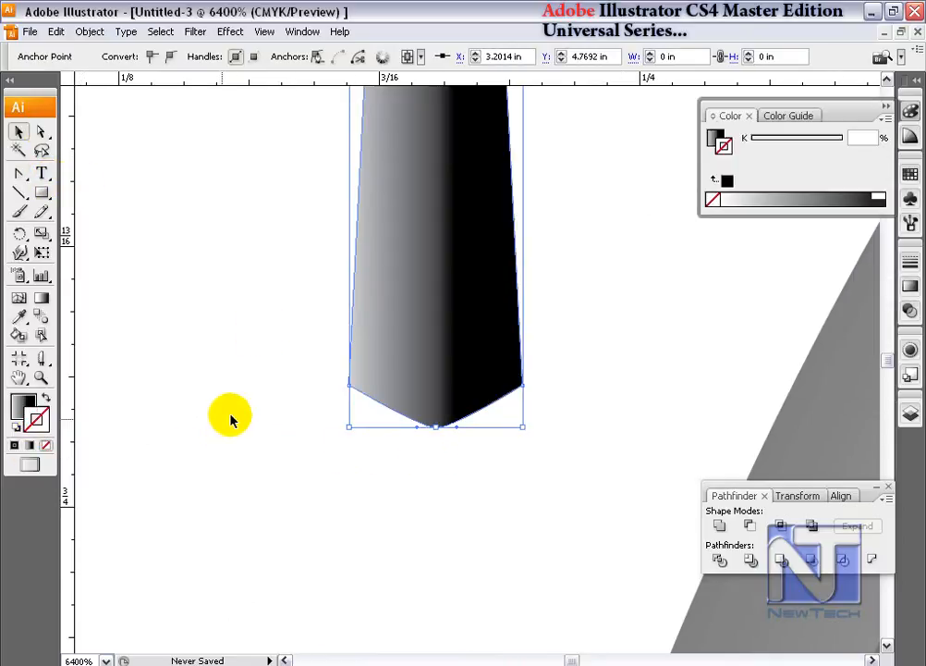
left_click(15, 445)
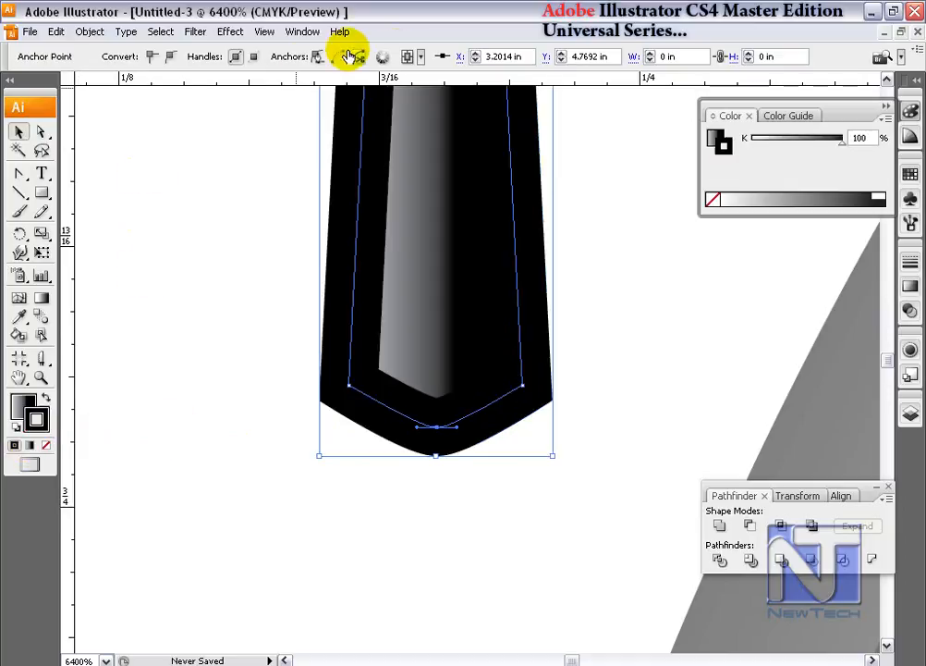
left_click(437, 200)
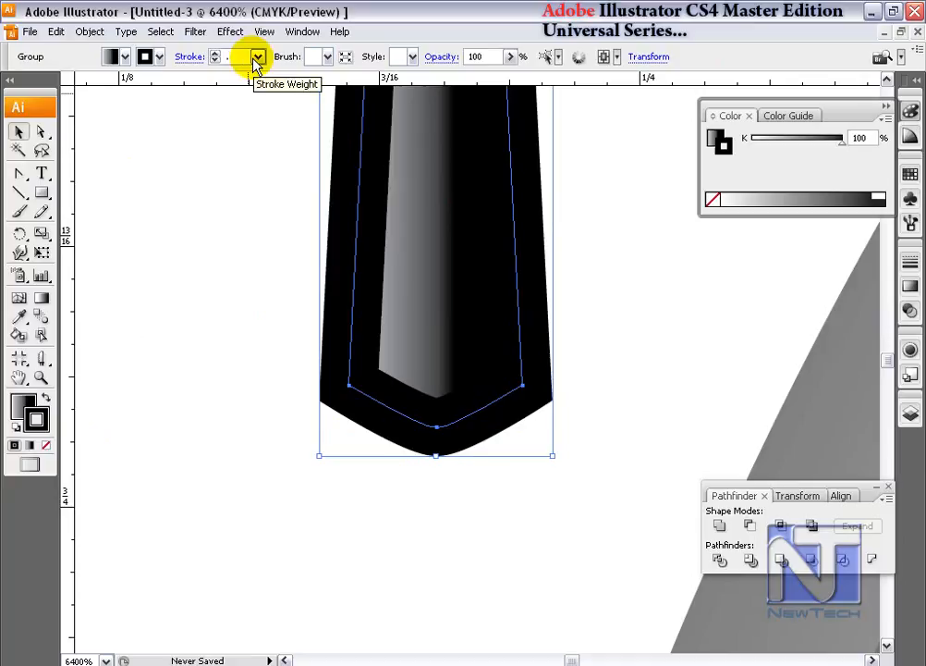
type(".25")
key("Return")
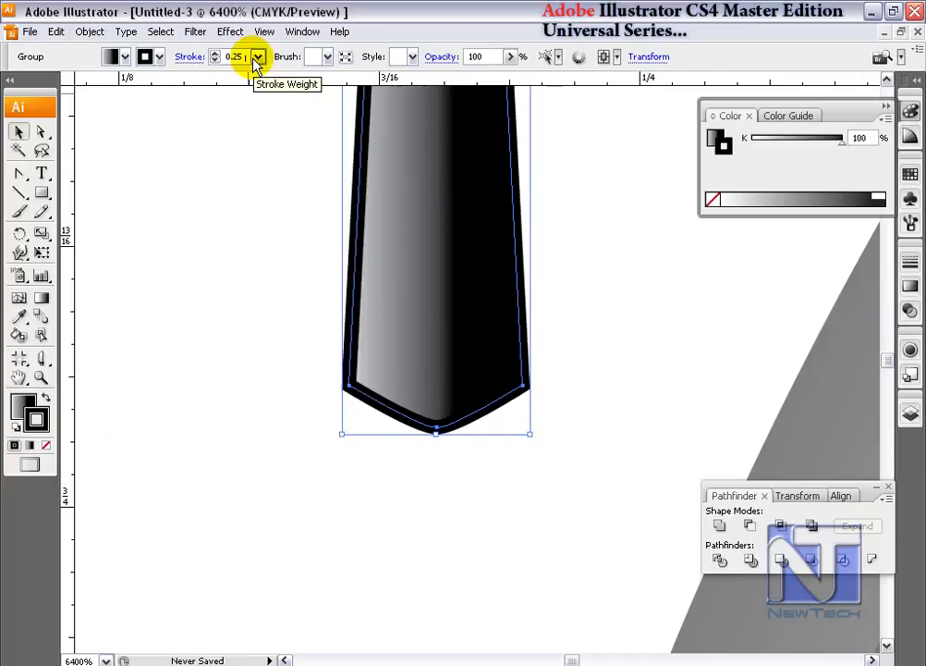
- Move the tapered hand onto the dial, pointing at 12 with its base at the intersection of the guides
key("ctrl+minus")
key("ctrl+minus")
key("ctrl+minus")
key("ctrl+minus")
key("ctrl+minus")
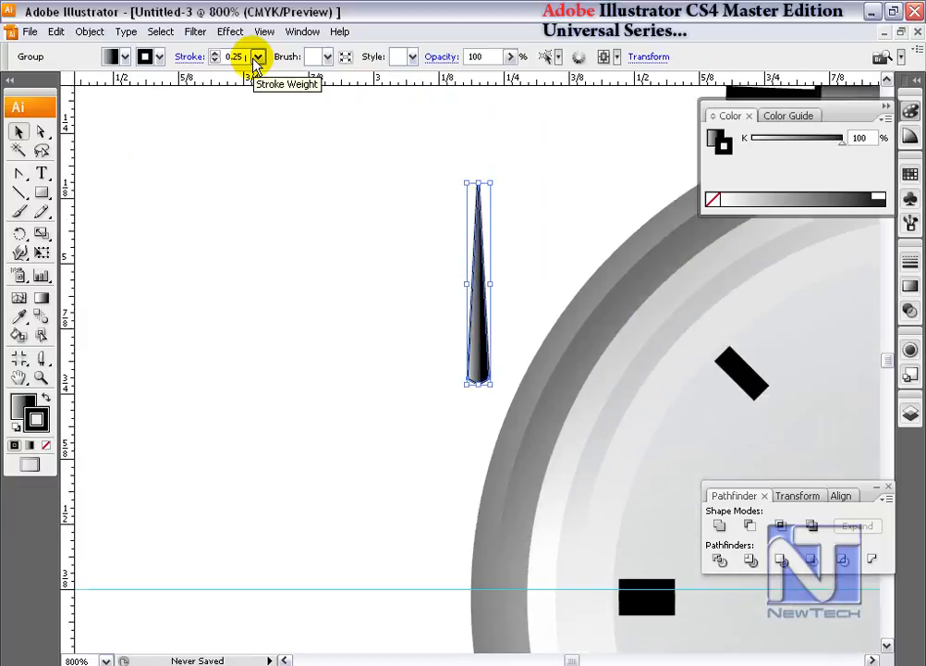
left_click_drag(440, 189, 145, 173)
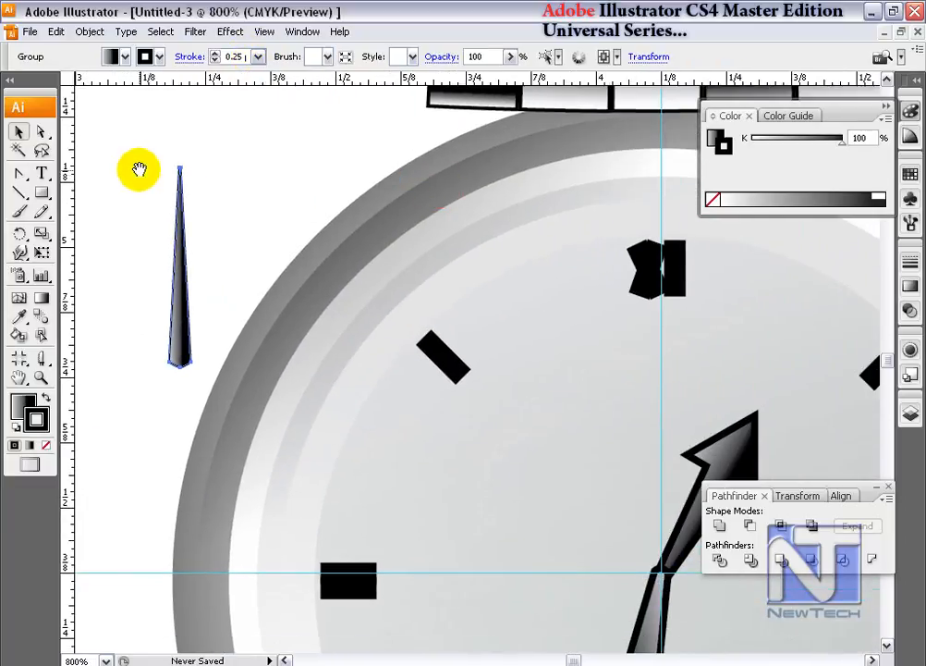
left_click_drag(362, 292, 292, 189)
left_click_drag(109, 246, 596, 459)
left_click_drag(543, 319, 549, 296)
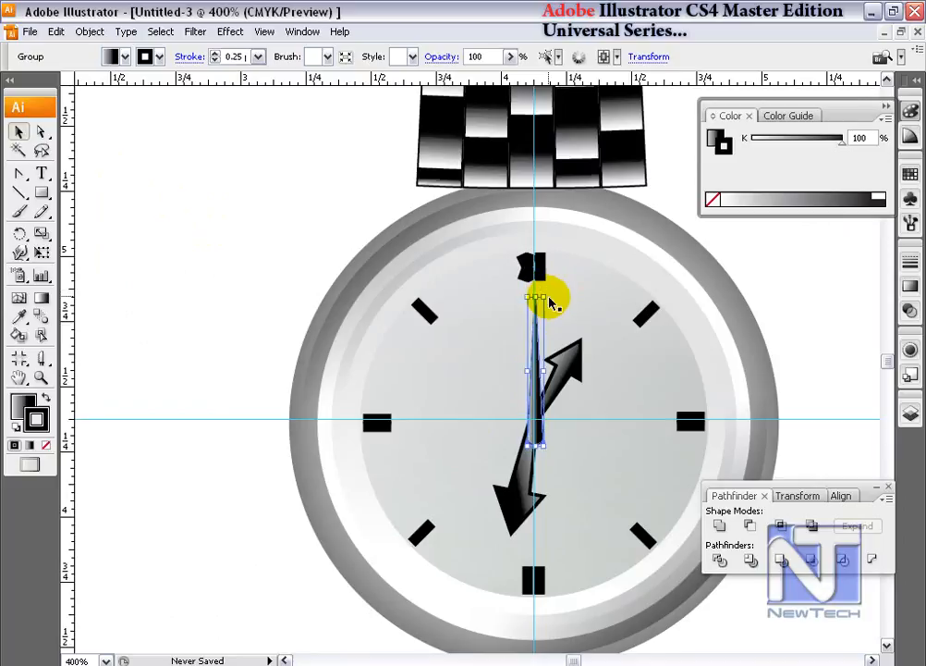
left_click_drag(538, 406, 538, 382)
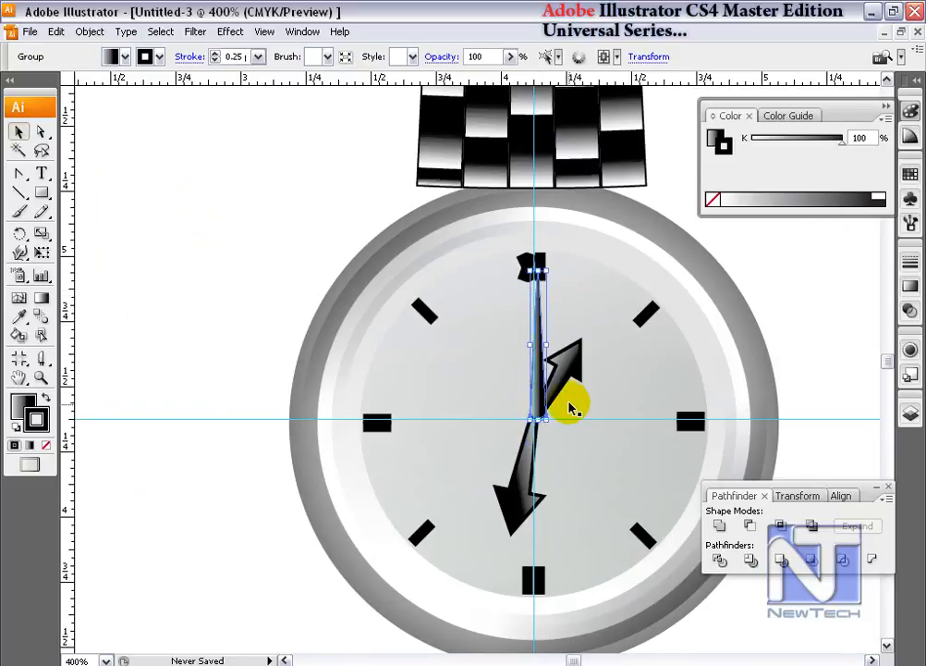
left_click(19, 233)
left_click(538, 413)
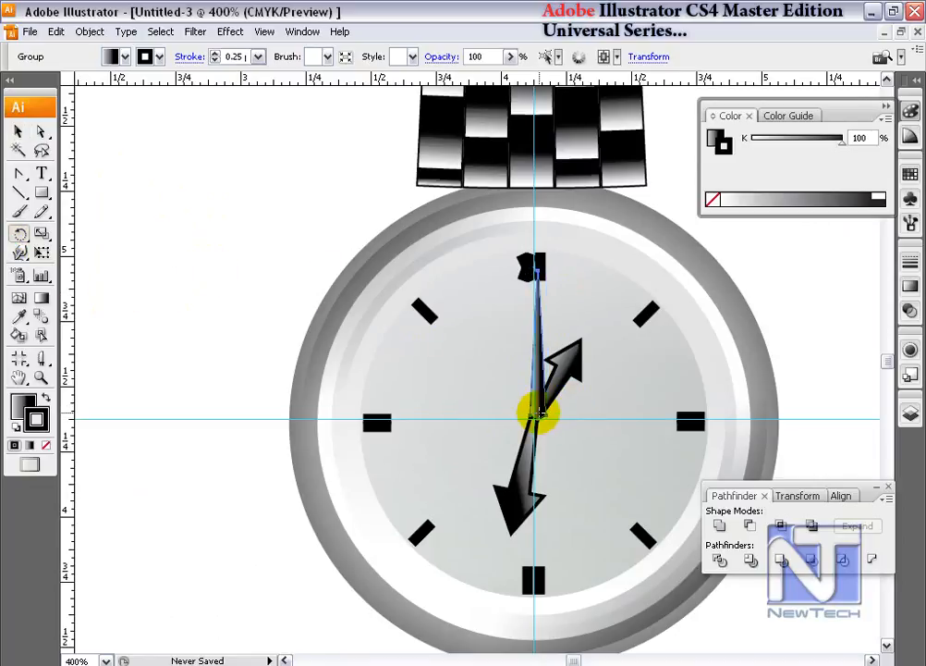
left_click(19, 130)
- Adjust the positions of the two arrow hands so their inner ends meet at the dial's centre beneath the tapered hand
left_click_drag(576, 449, 506, 421)
left_click_drag(440, 355, 472, 401)
left_click(485, 513)
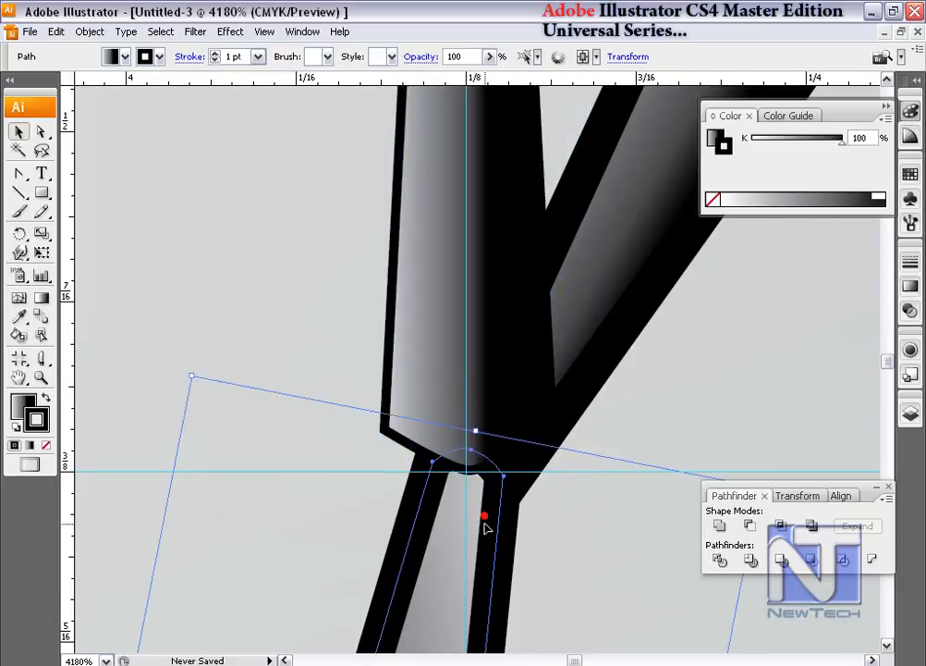
left_click(483, 507)
mouse_move(481, 529)
left_mouse_down()
mouse_move(594, 323)
mouse_move(598, 287)
left_mouse_up()
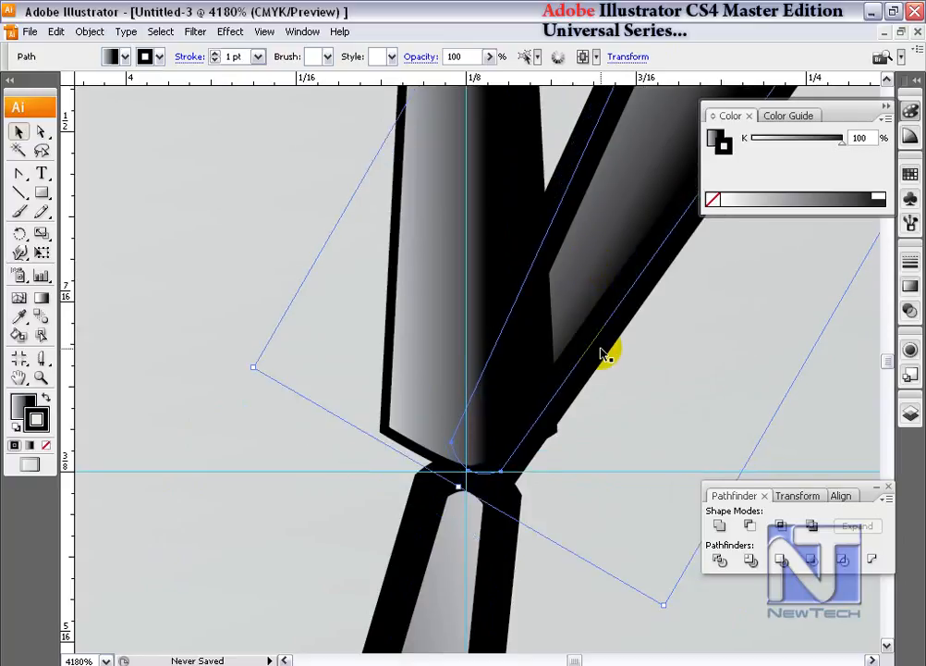
left_click(19, 132)
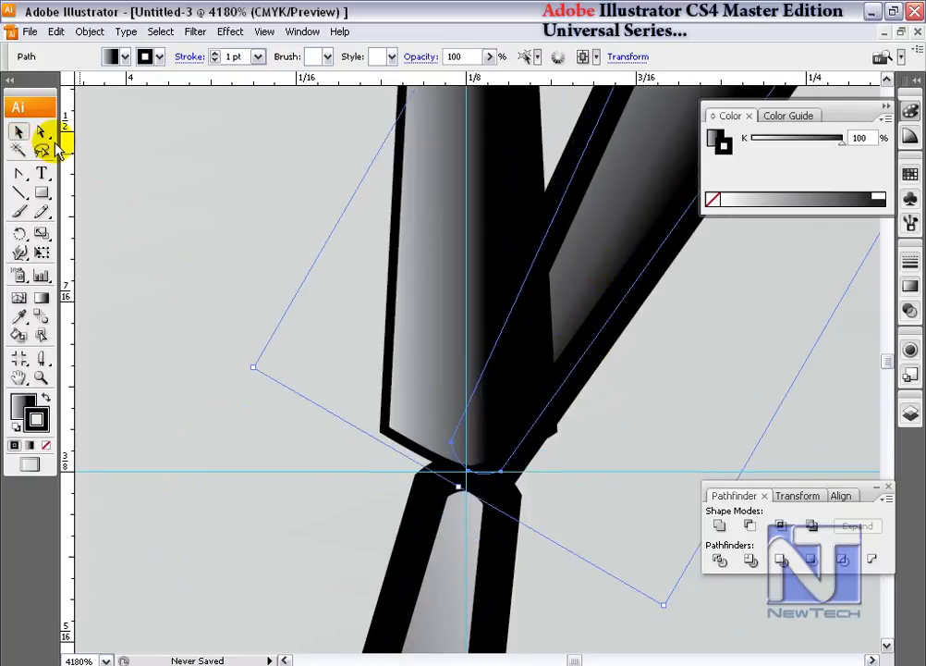
- Draw a small gradient-filled circle with a 1 pt black stroke and place it over the hands' meeting point at the dial's centre
key("ctrl+minus")
key("ctrl+minus")
key("ctrl+minus")
key("ctrl+minus")
key("ctrl+minus")
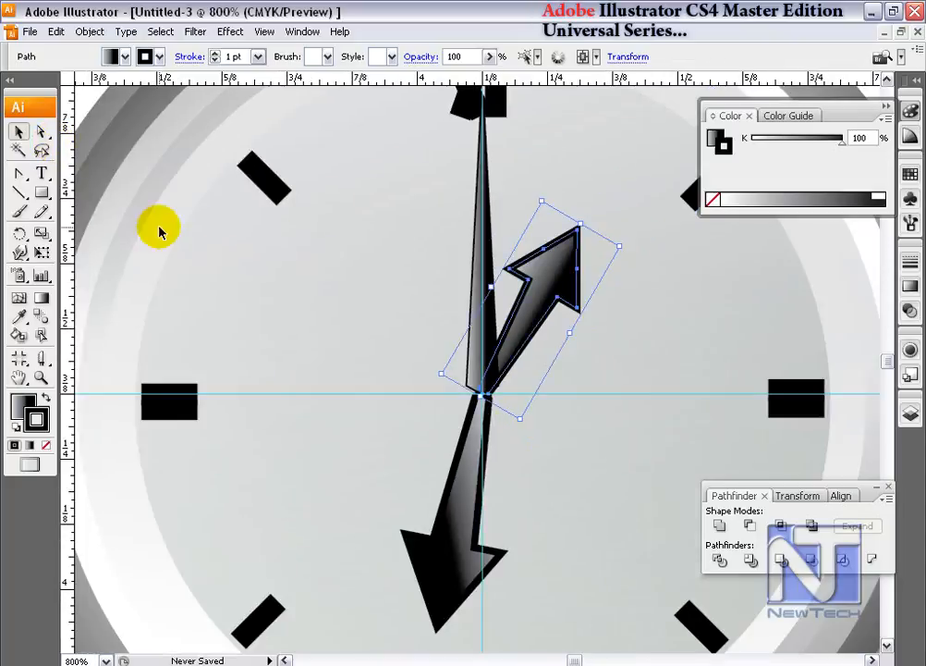
left_click_drag(393, 265, 410, 314)
left_click_drag(331, 256, 446, 274)
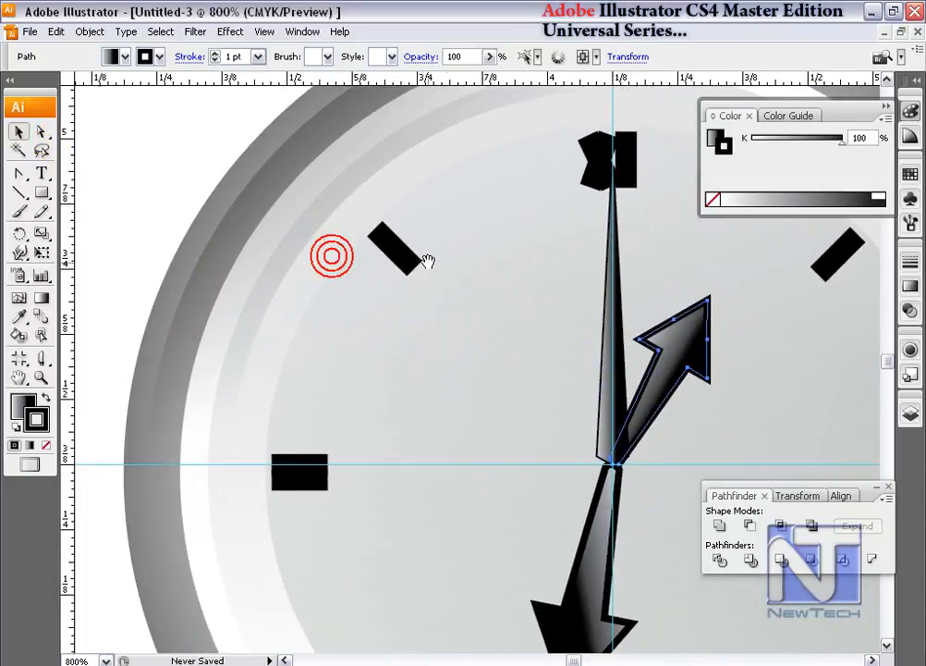
left_click_drag(41, 192, 94, 235)
left_click_drag(107, 136, 126, 154)
left_click(18, 124)
left_click_drag(76, 137, 609, 453)
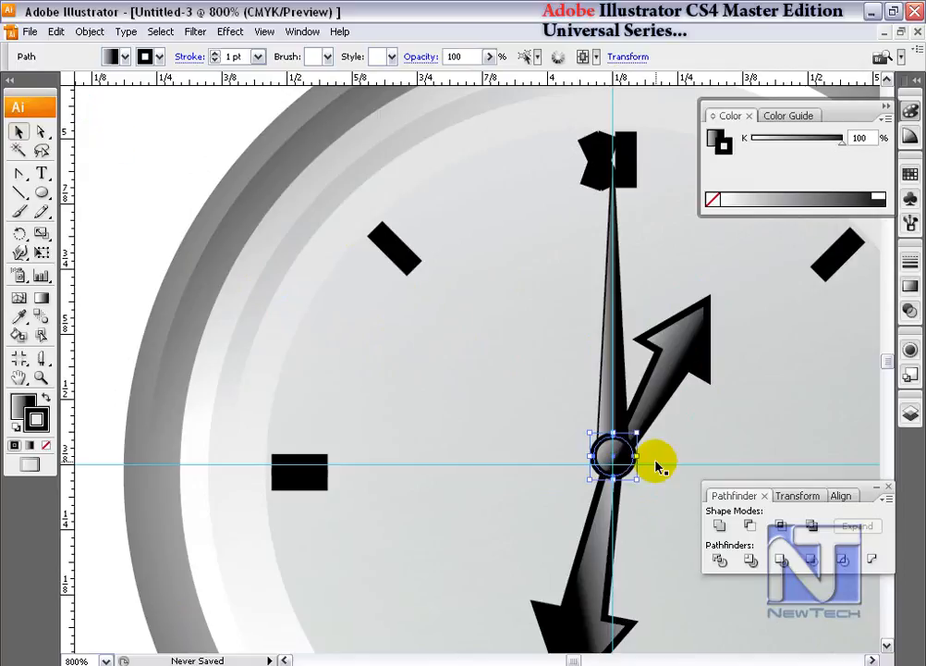
left_click(156, 174)
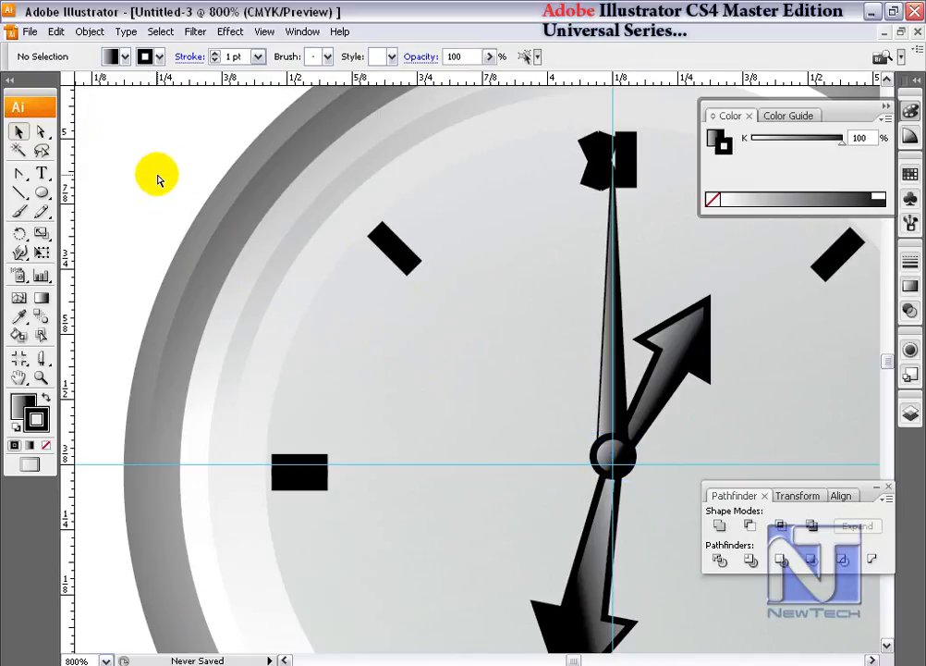
- Remove the horizontal and vertical guides crossing the watch
key("ctrl+0")
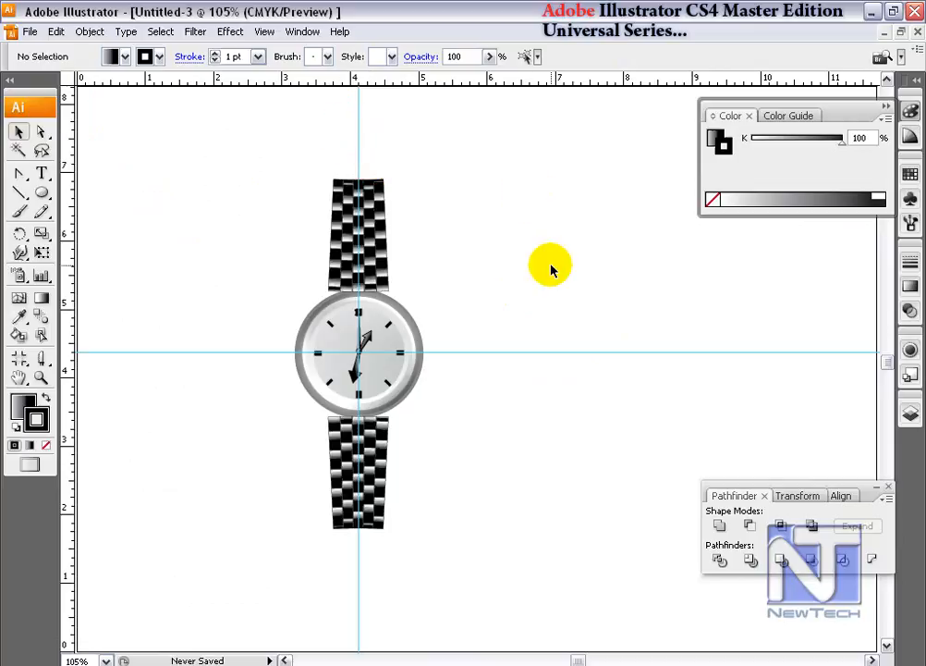
right_click(553, 288)
left_click(592, 420)
left_click_drag(557, 302, 618, 404)
key("Delete")
- Make a copy of the dial's face circle enlarged to the rim's outer size and place it beside the watch
scroll(359, 318, "right", 3)
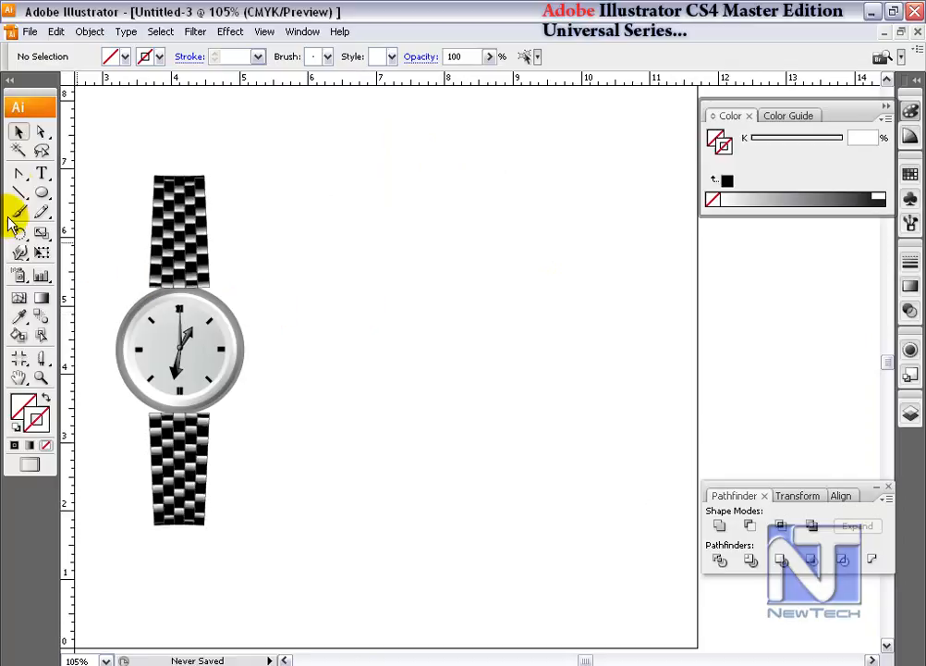
left_click(166, 336)
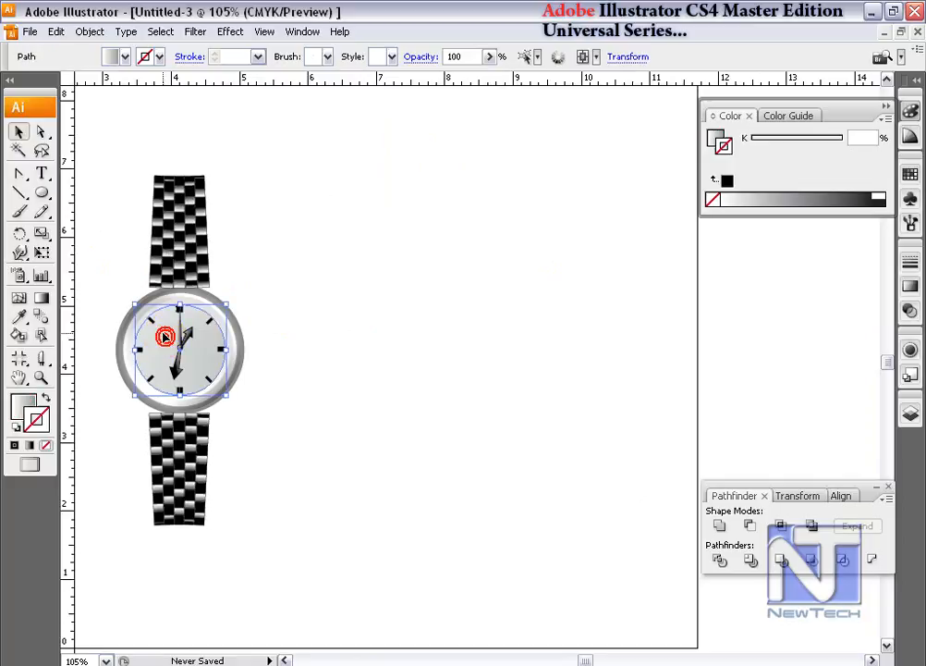
left_click_drag(163, 333, 313, 349)
key("ctrl+z")
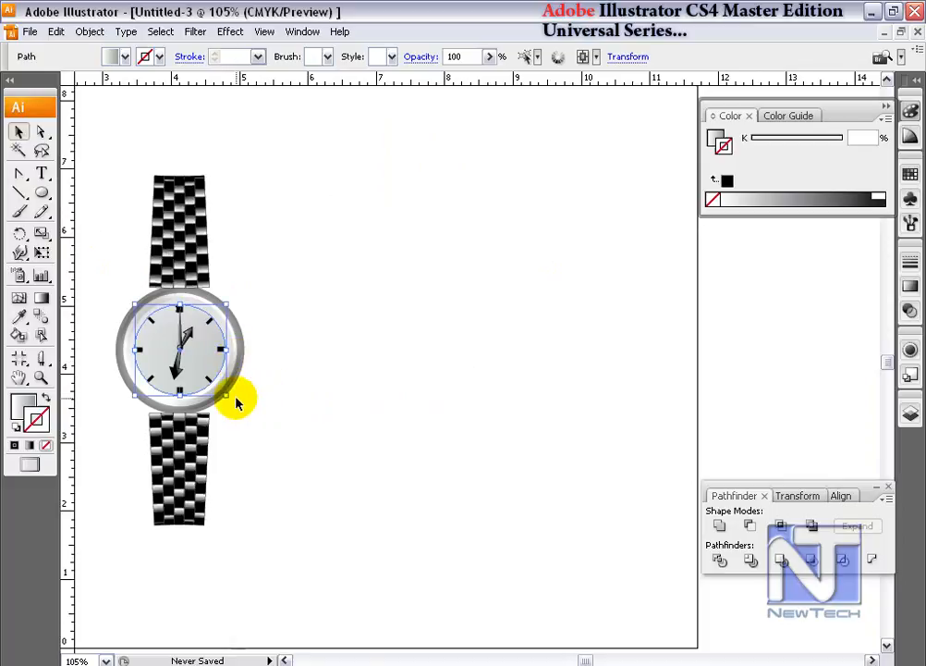
left_click_drag(222, 391, 247, 410)
left_click_drag(216, 340, 426, 338)
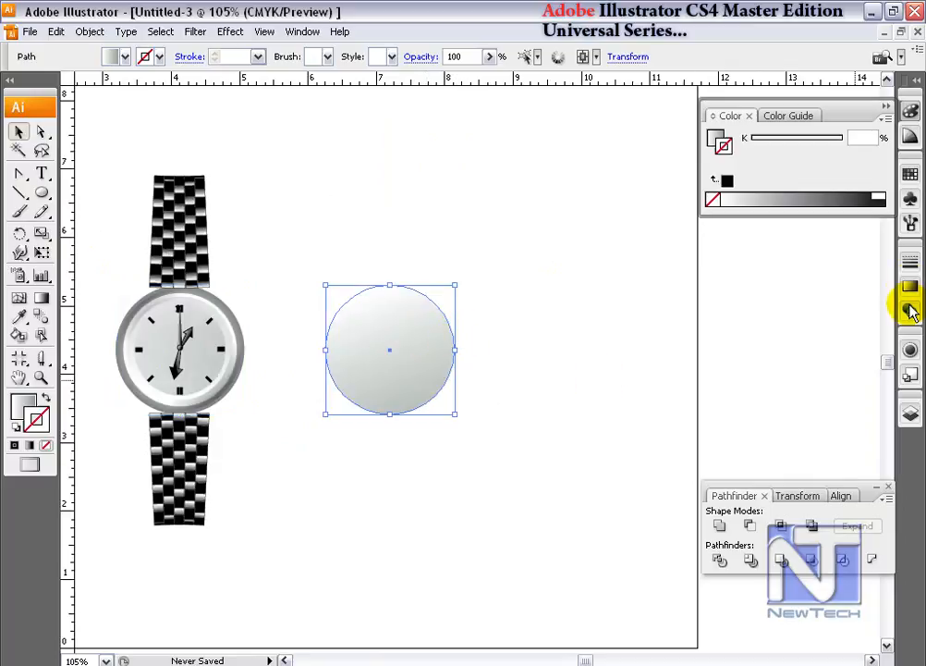
- Fill the separate circle with the white-to-black linear gradient swatch and copy it
left_click(910, 174)
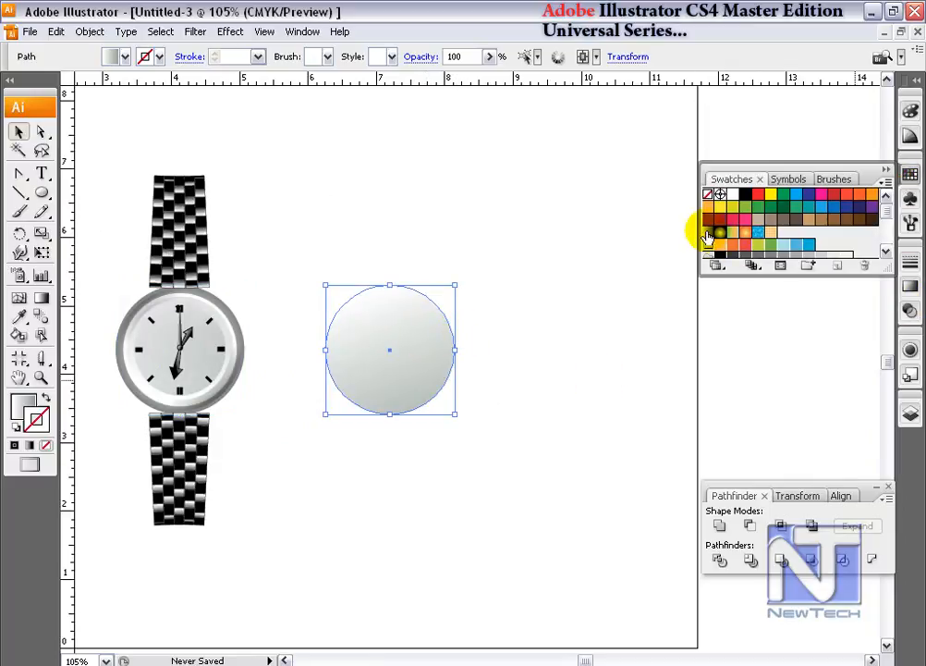
left_click(707, 235)
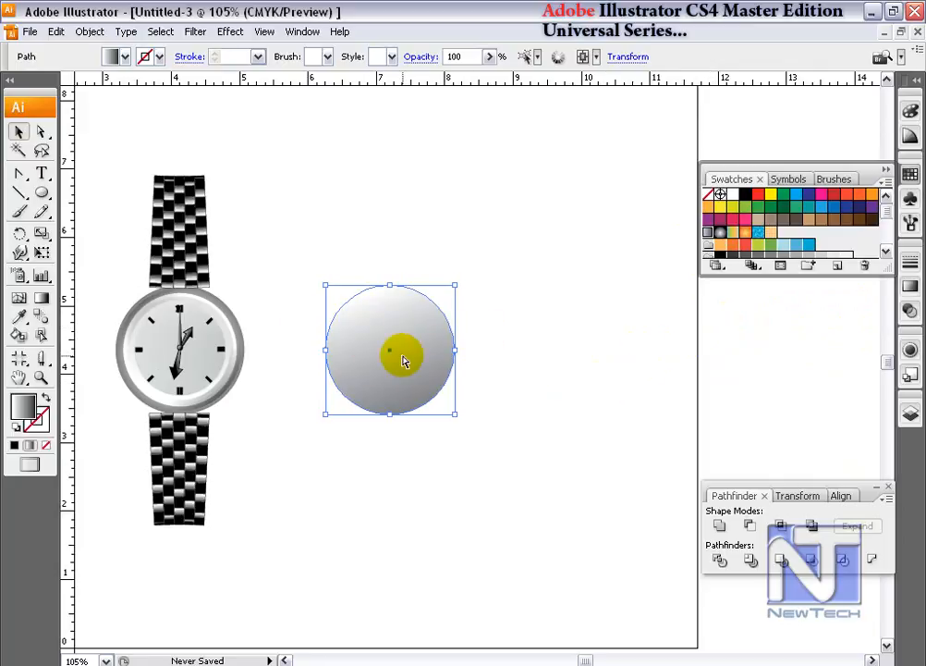
key("ctrl+c")
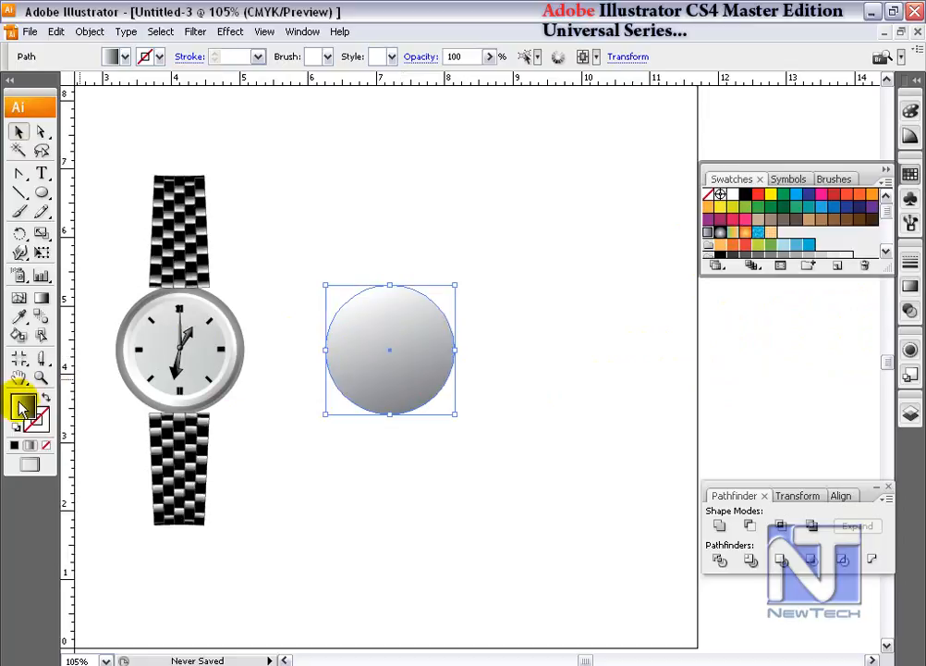
- Fill the circle's in-place duplicate with white and send it behind the gradient circle
double_click(21, 404)
left_click_drag(296, 290, 235, 229)
left_click(633, 240)
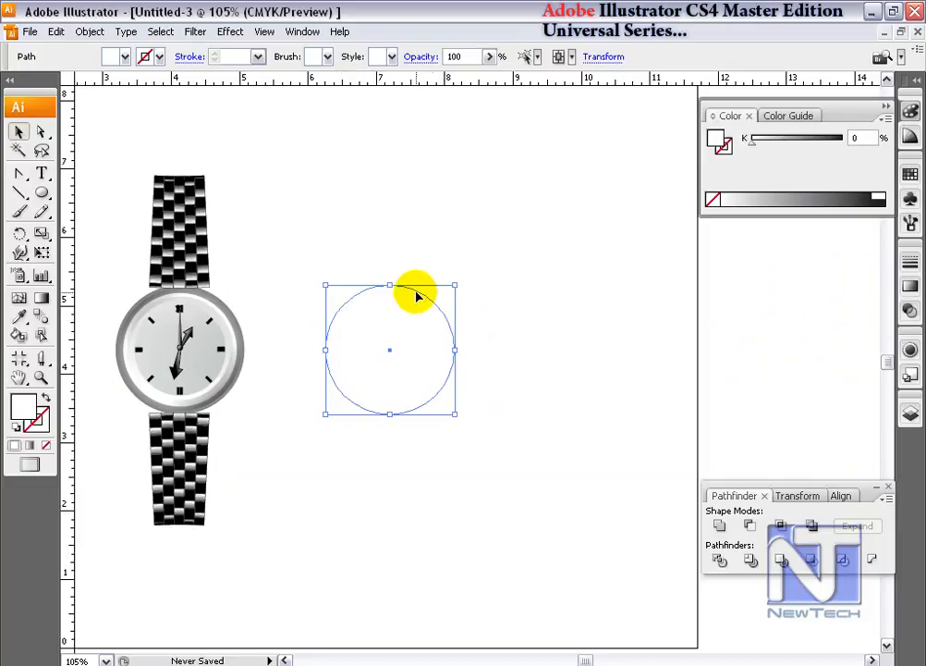
key("ctrl+z")
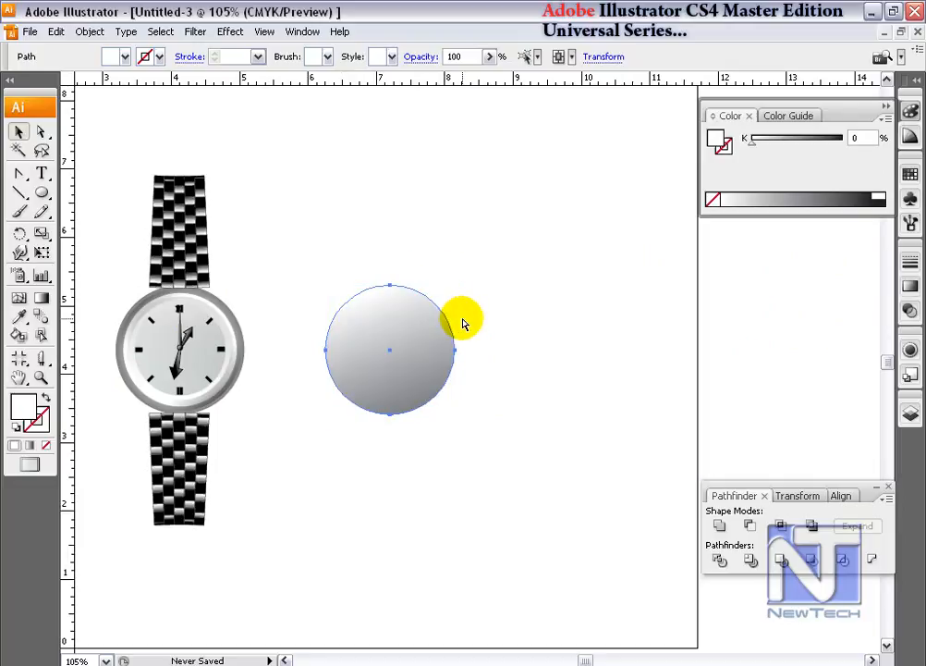
- Cut both stacked circles with a wavy Knife stroke across the middle and delete their lower portions
left_click_drag(343, 250, 464, 386)
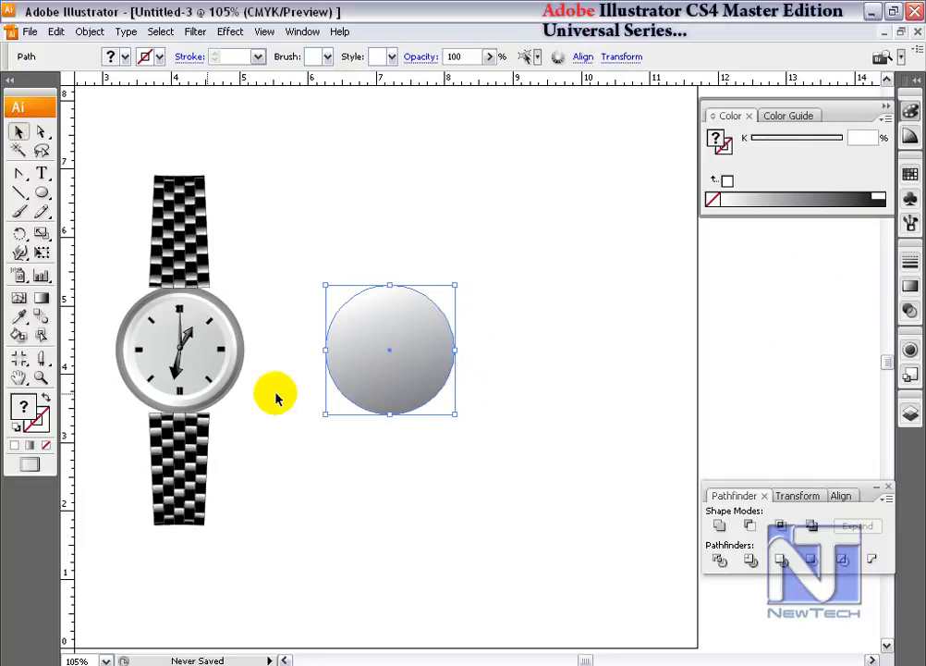
left_click(41, 359)
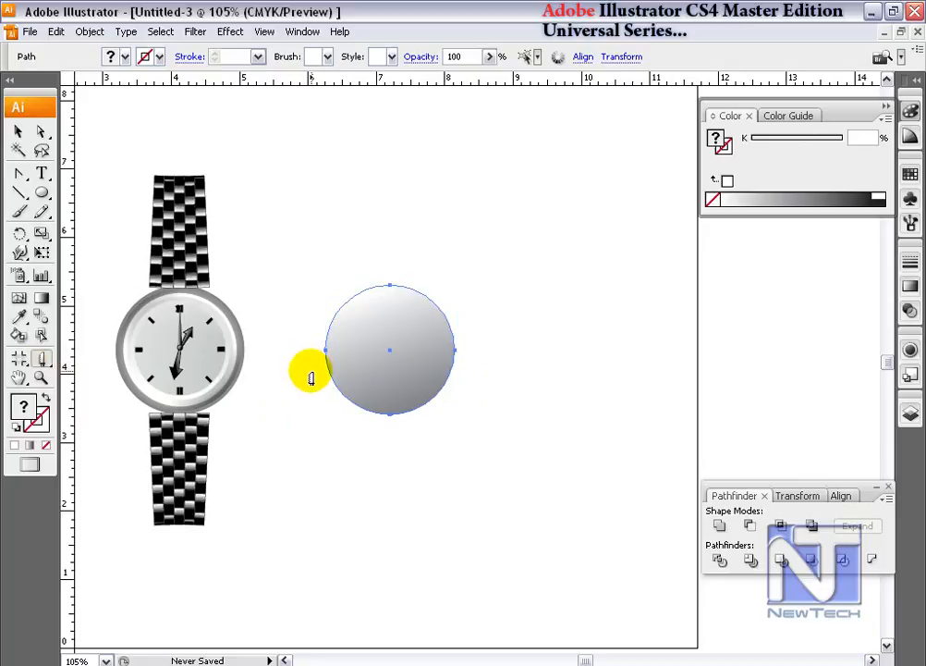
mouse_move(307, 371)
left_mouse_down()
mouse_move(351, 338)
mouse_move(453, 357)
mouse_move(485, 335)
left_mouse_up()
left_click(40, 131)
left_click(427, 425)
left_click(361, 413)
key("Delete")
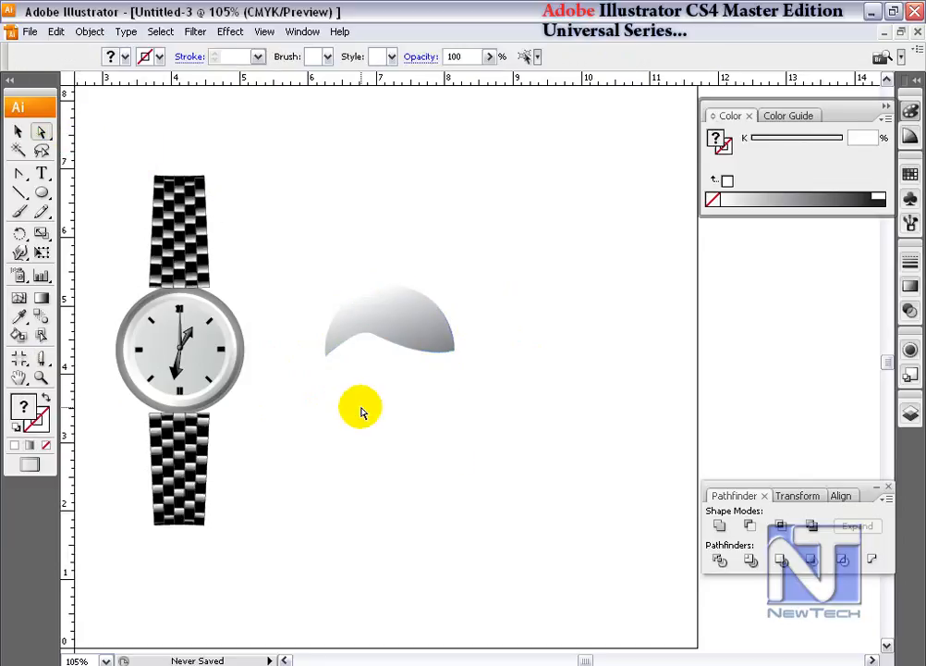
- Make an inverted, clipping opacity mask from the stacked white and gradient upper pieces
left_click(354, 384)
left_click(19, 130)
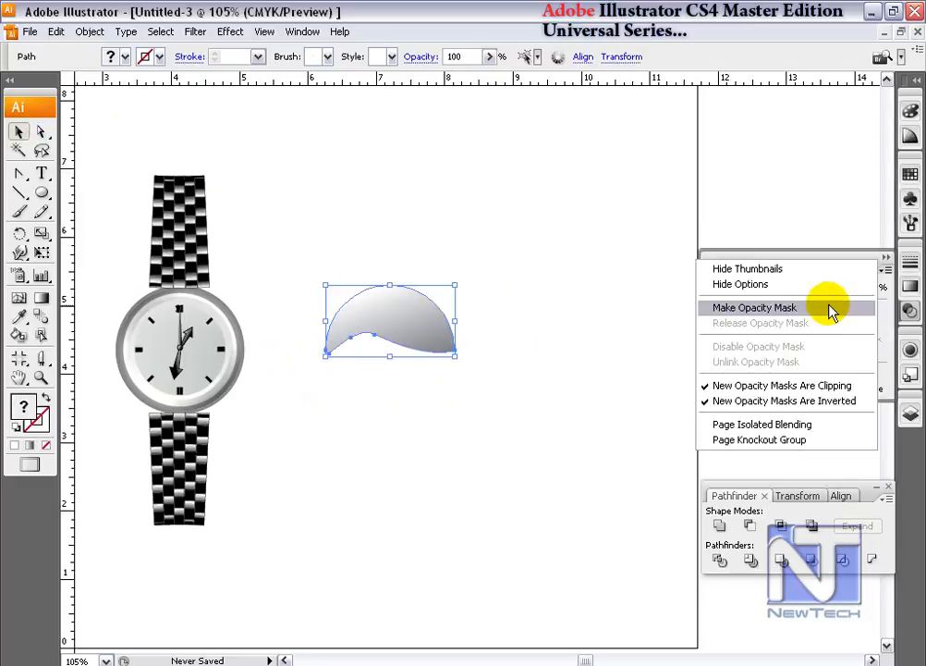
left_click(831, 313)
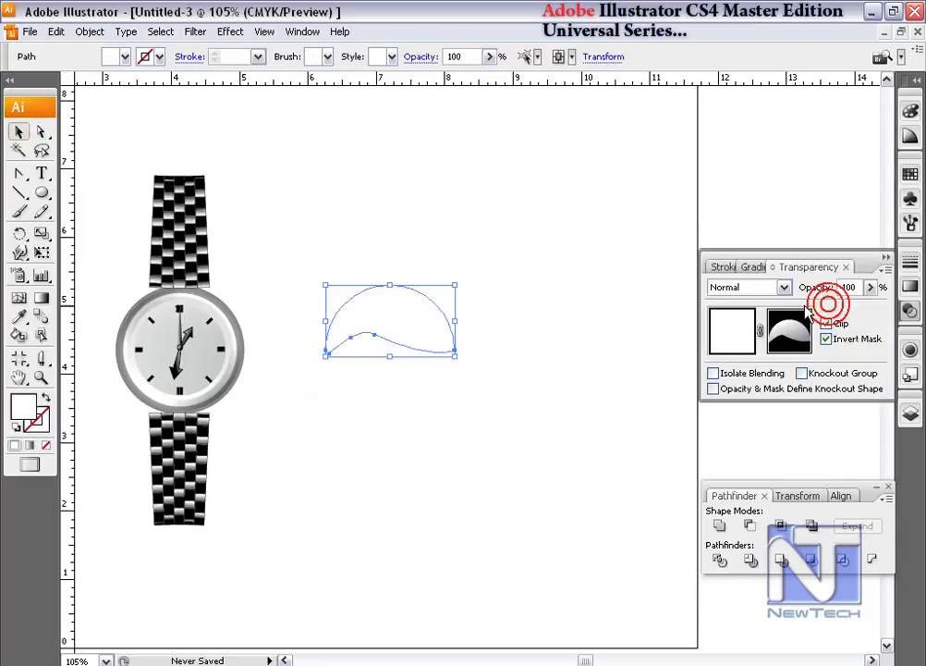
- Move the masked highlight over the upper half of the watch case and bring it to the front
left_click_drag(426, 328, 220, 336)
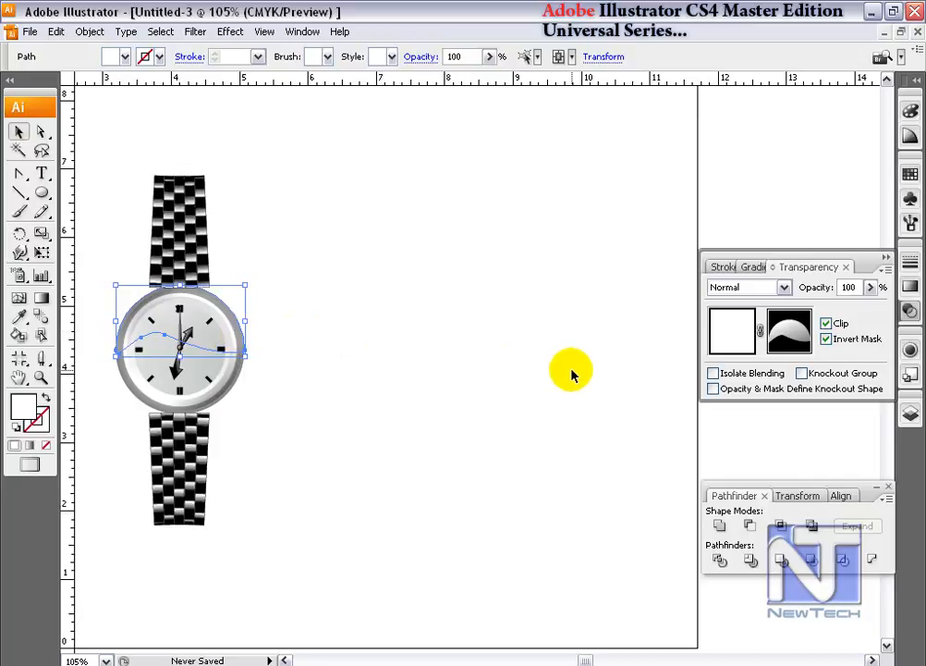
key("ctrl+shift+]")
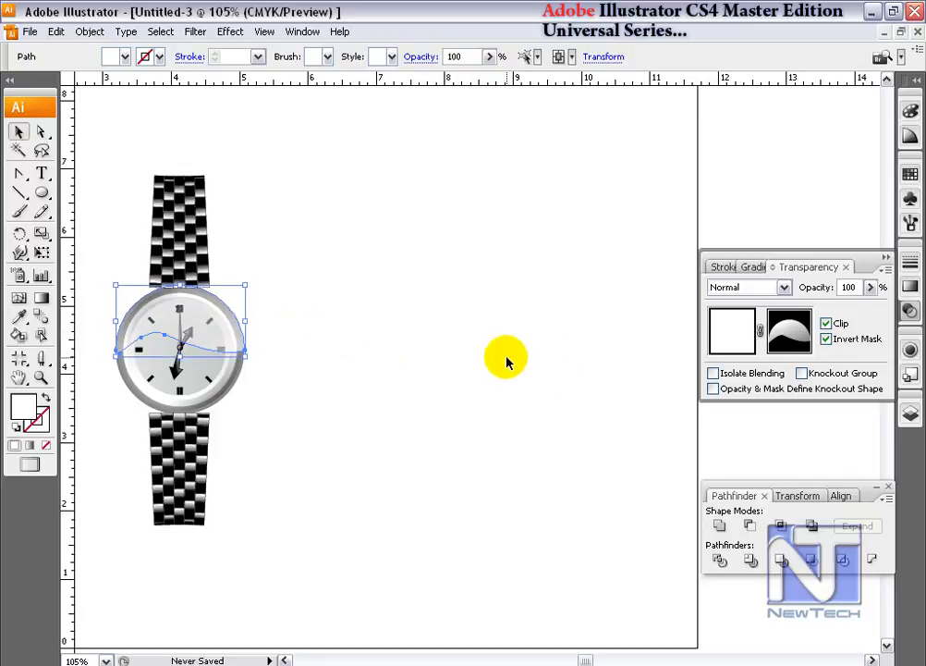
left_click(507, 363)
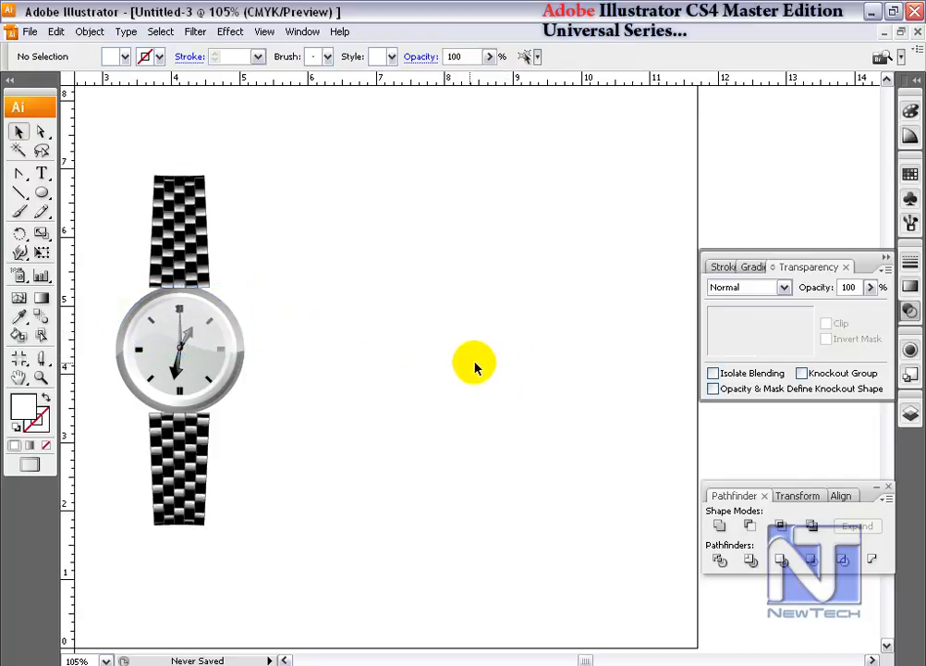
- Turn off the mask inversion on the glass highlight over the dial and reduce its opacity to 39%
left_click(214, 329)
left_click(827, 339)
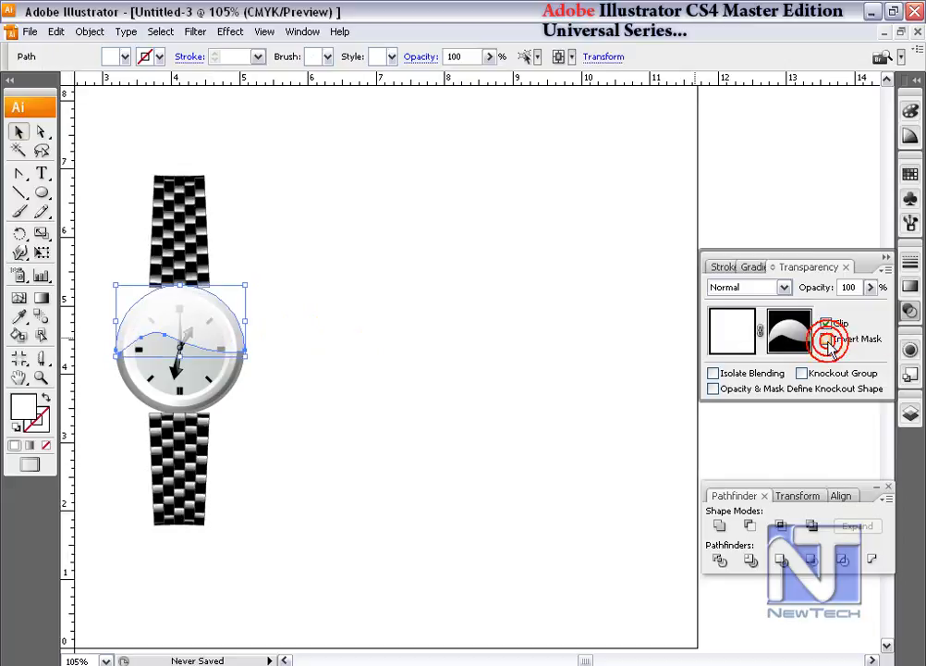
left_click(872, 288)
left_click(815, 305)
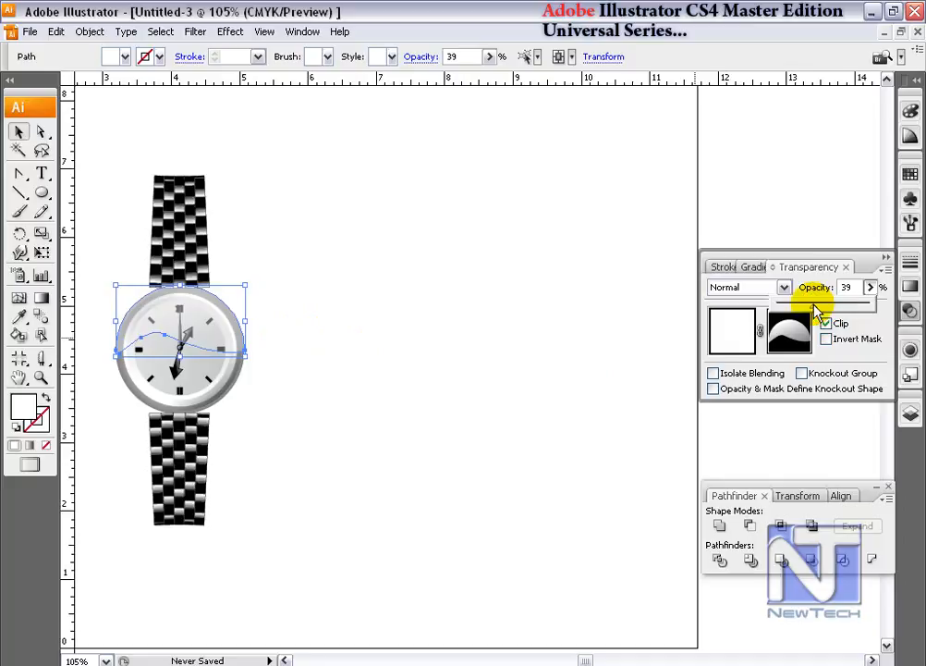
left_click(503, 233)
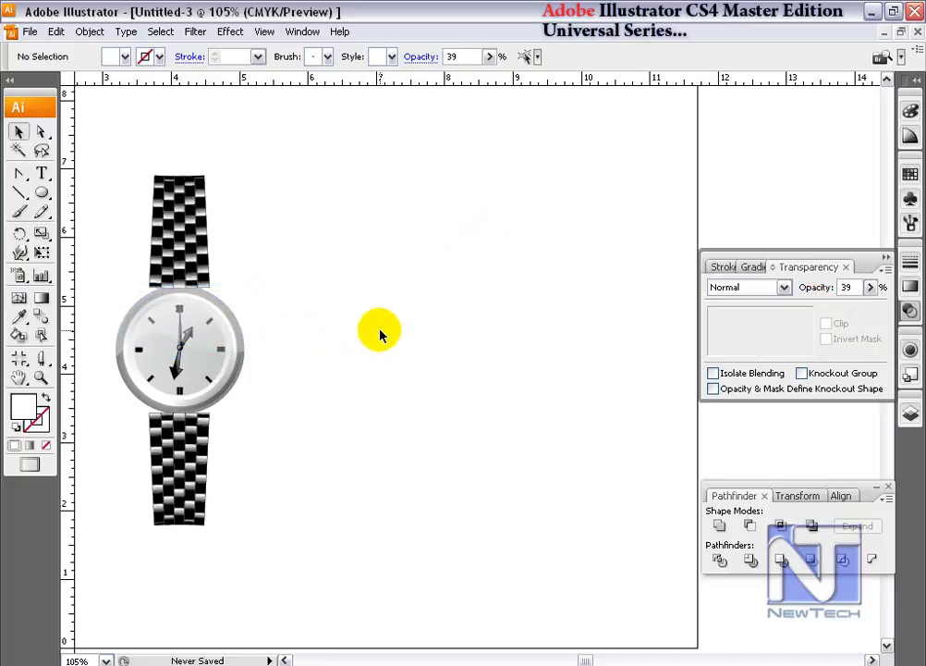
left_click(537, 348)
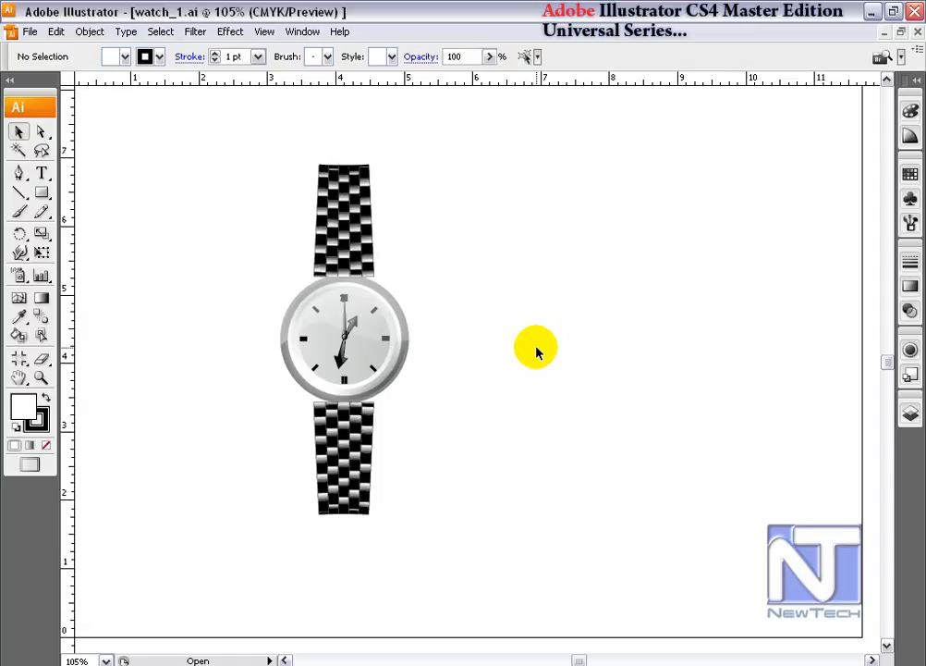
- Draw a small rectangle about 0.8 by 0.3 in at the case's right edge and fill it with a linear white-to-black gradient
key("m")
left_click_drag(495, 267, 435, 340)
left_click(18, 131)
left_click(911, 286)
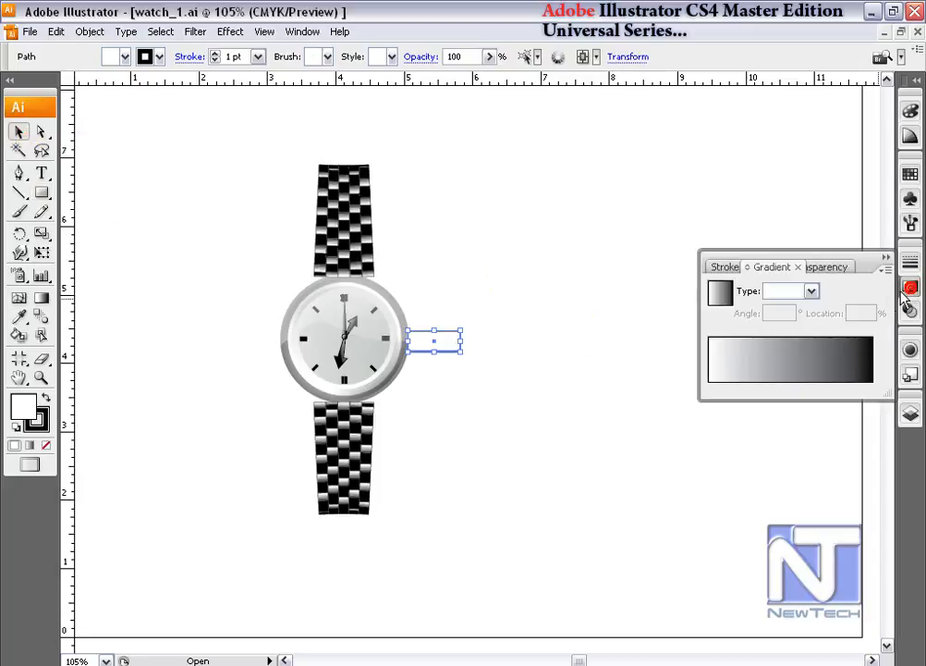
left_click(806, 356)
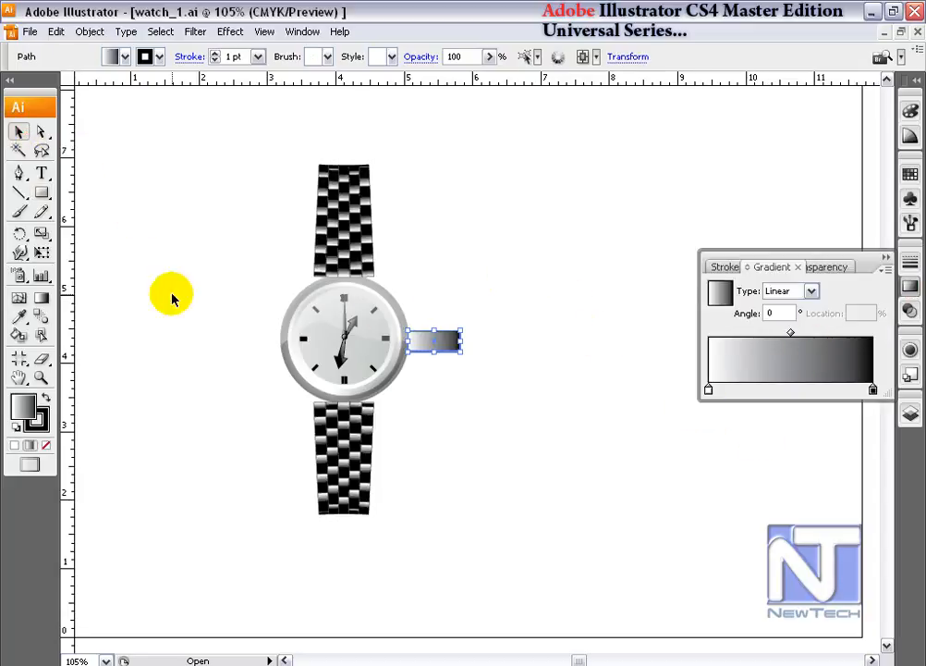
- Run the rectangle's gradient vertically at -90° and narrow the rectangle into a small crown on the case's right side
left_click(42, 297)
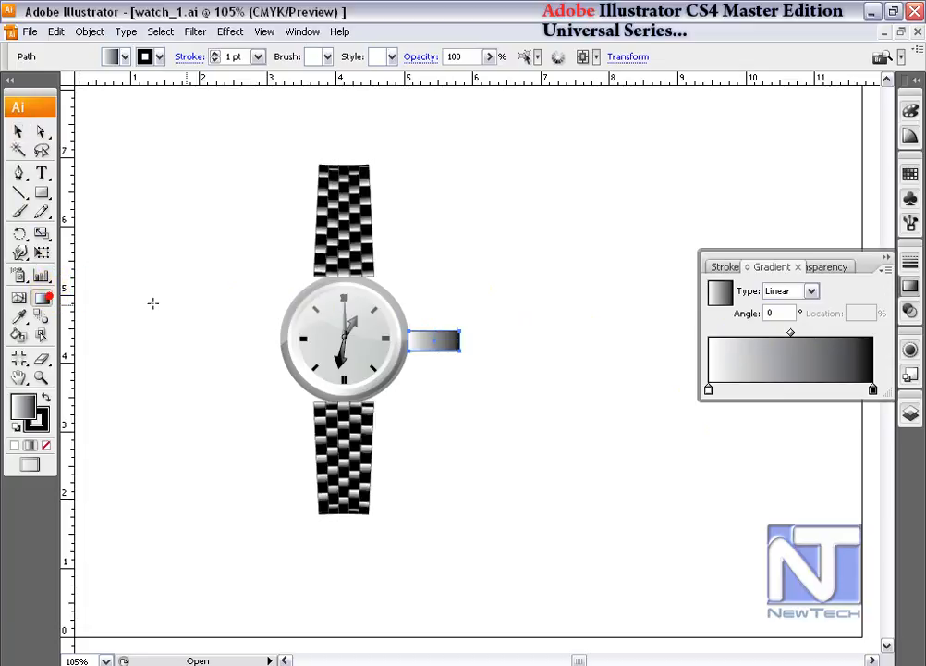
left_click(432, 335)
mouse_move(432, 335)
left_mouse_down()
mouse_move(432, 350)
mouse_move(436, 334)
mouse_move(436, 342)
left_mouse_up()
left_click(18, 132)
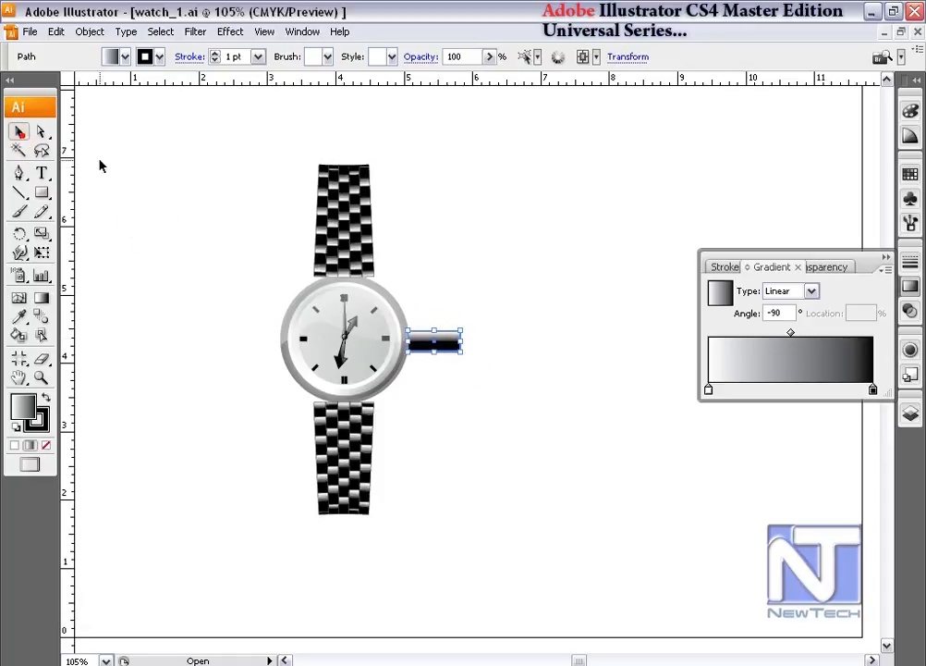
left_click_drag(461, 342, 415, 348)
left_click(460, 358)
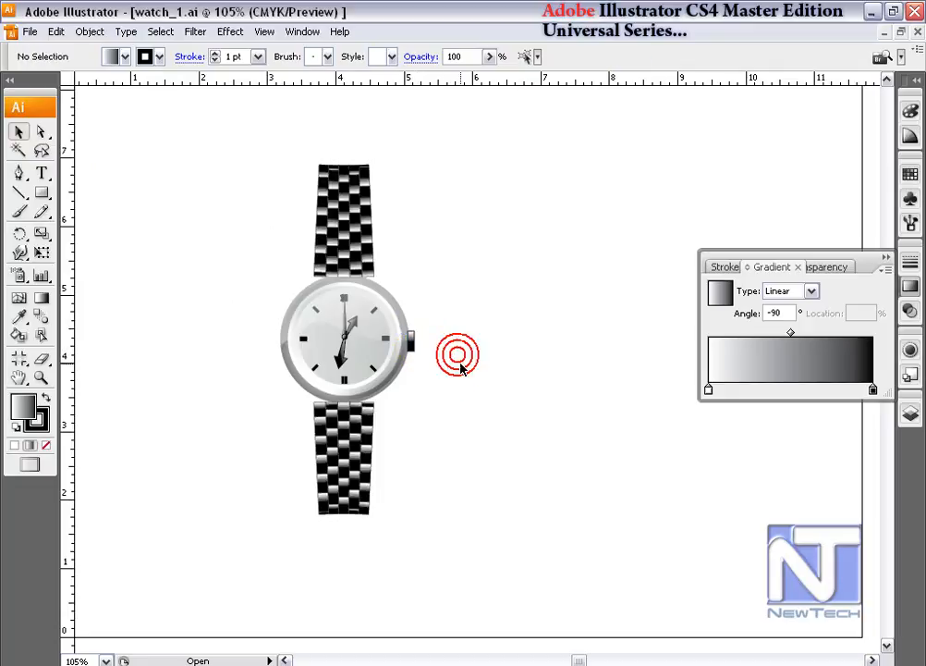
- Add a grey stop at 65.38% to the crown's gradient and remove the black end stop
left_click(412, 343)
left_click(816, 382)
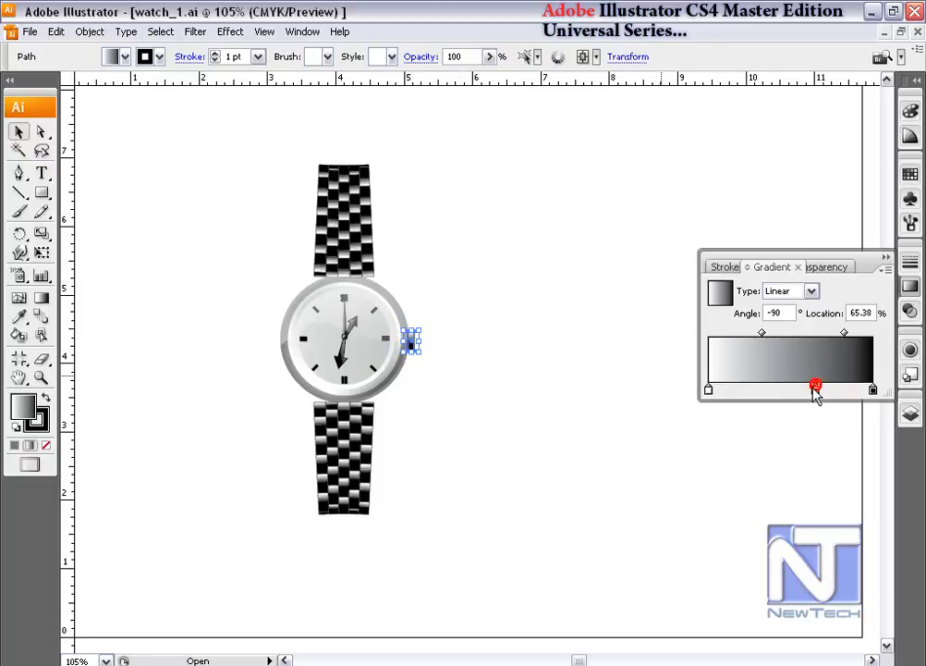
left_click(722, 388)
mouse_move(709, 389)
left_mouse_down()
mouse_move(709, 411)
mouse_move(708, 389)
left_mouse_up()
left_click(722, 388)
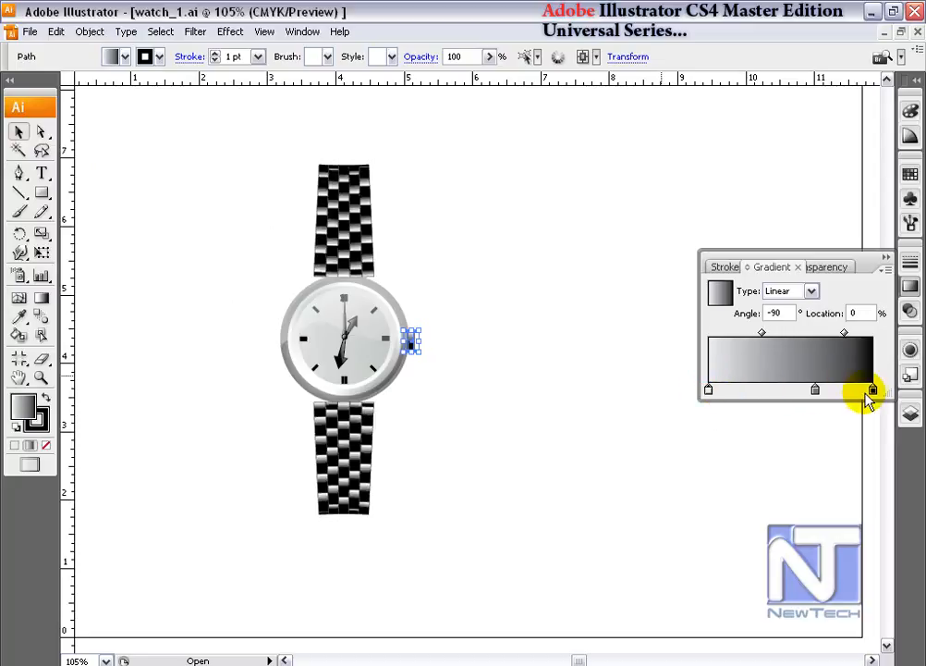
left_click_drag(873, 390, 873, 412)
left_click(822, 386)
left_click(543, 367)
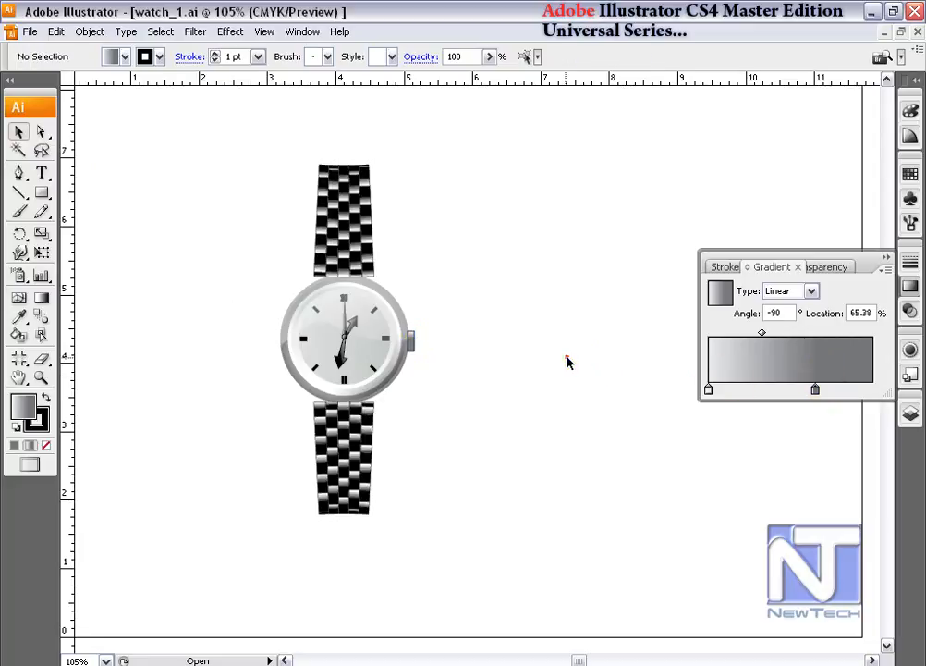
- Remove the outline from the crown
left_click(413, 343)
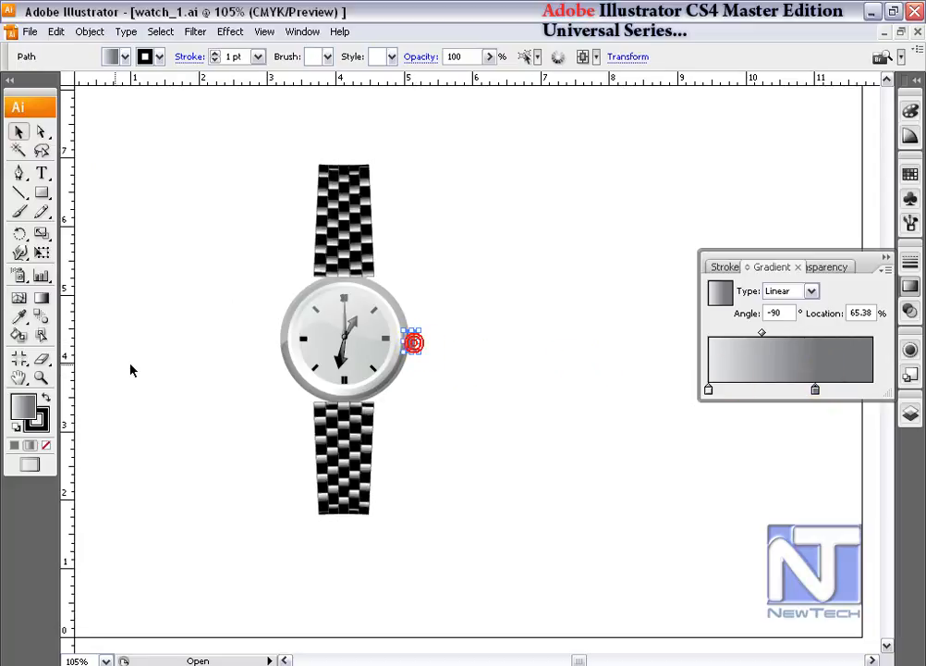
left_click(38, 421)
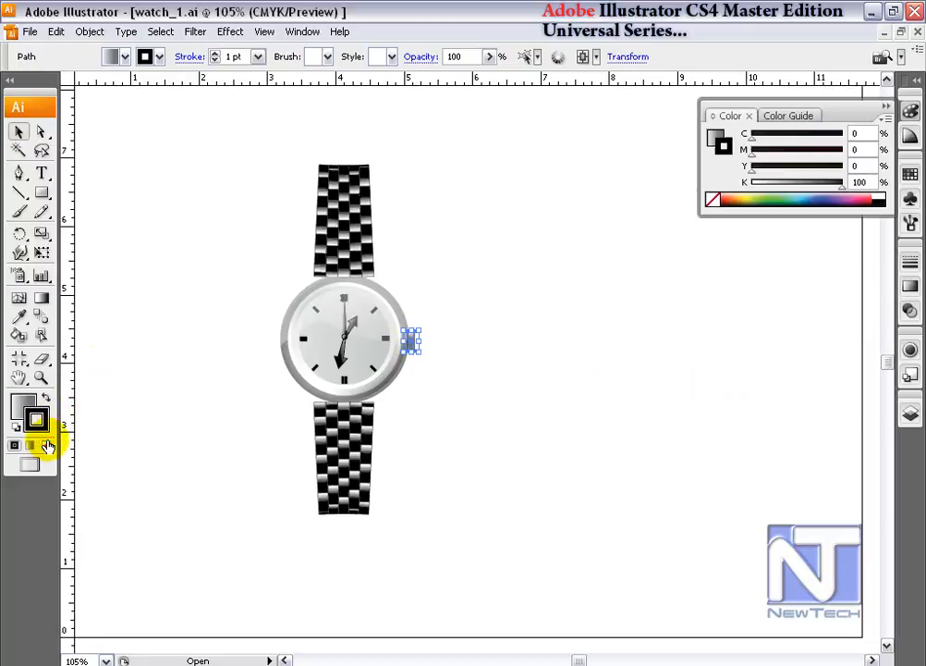
left_click(46, 445)
left_click(555, 407)
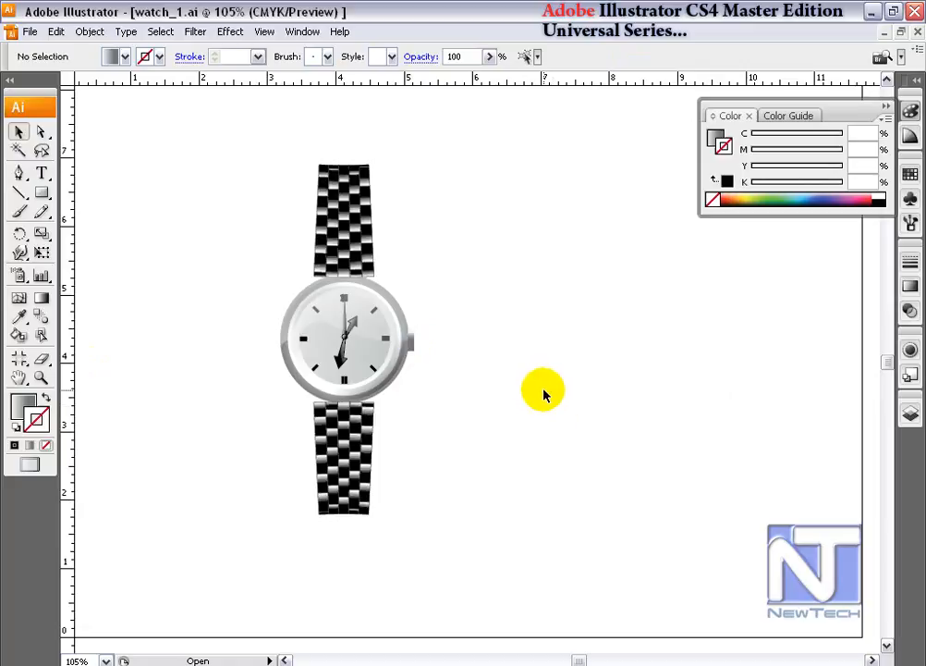
- Give the crown a 1 pt light grey outline and place it clear of the watch
left_click(413, 342)
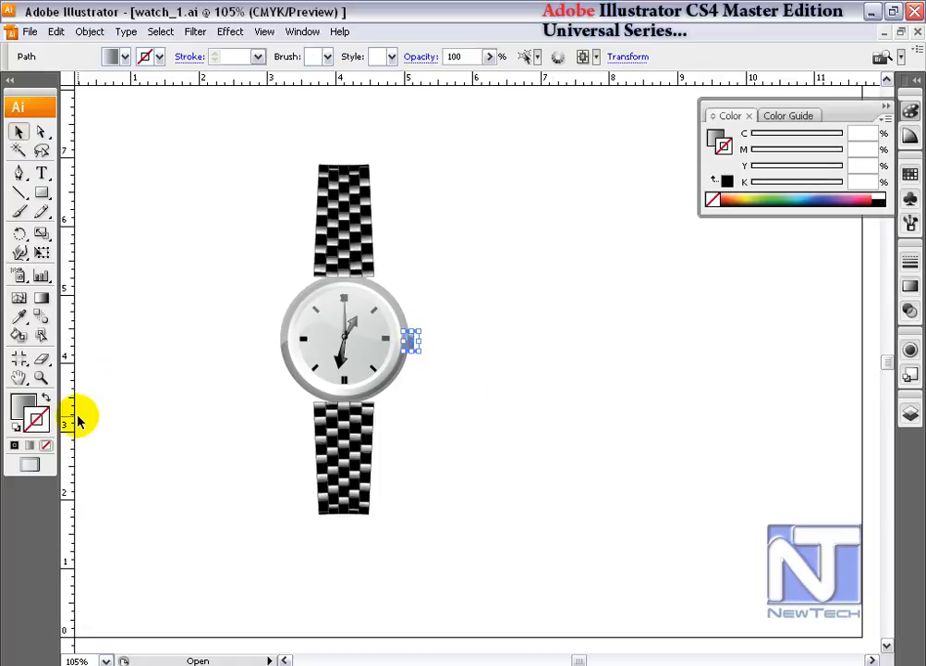
left_click(910, 176)
scroll(886, 222, "down", 1)
left_click(835, 251)
left_click(547, 433)
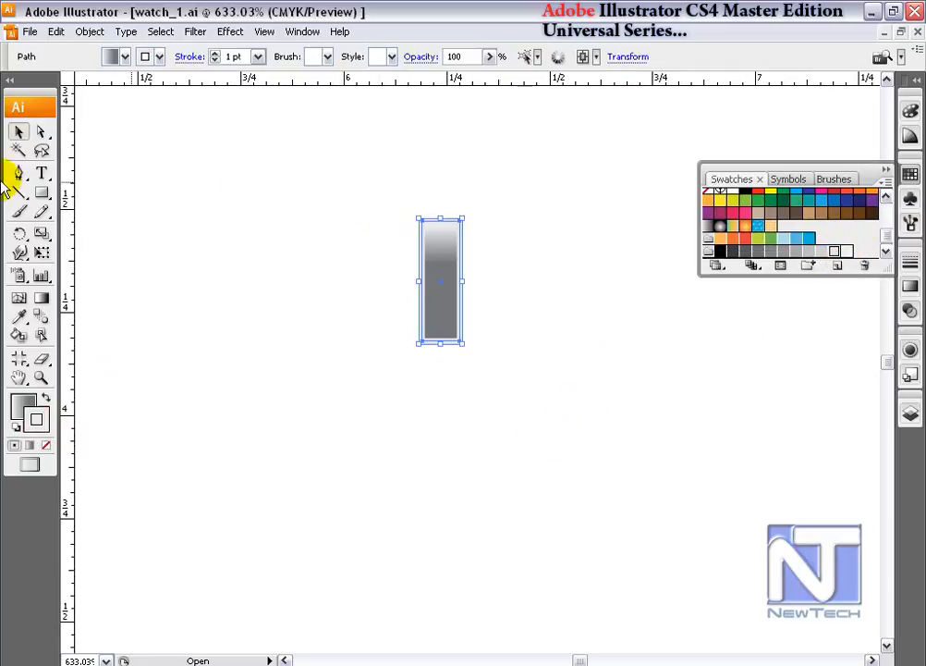
left_click(42, 132)
left_click_drag(410, 208, 433, 344)
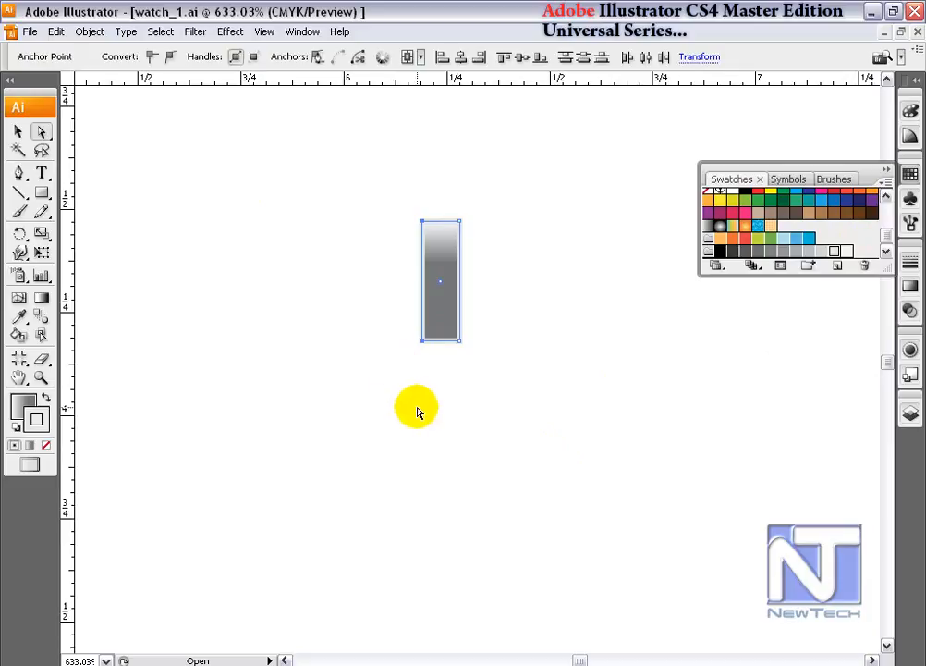
key("Delete")
key("ctrl+z")
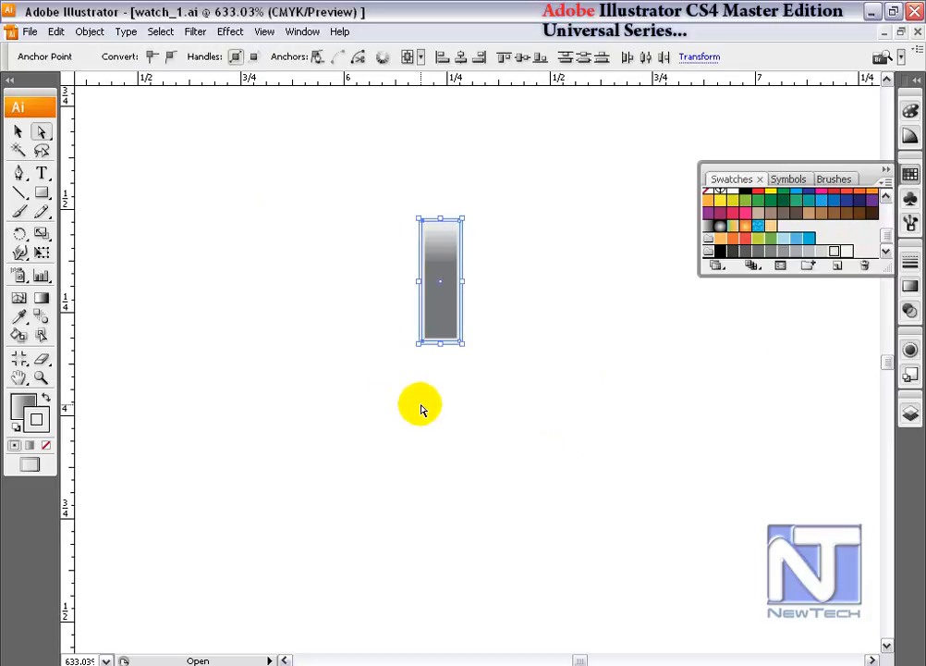
- Delete only the left edge segment of the crown's rectangle, leaving that side open
left_click(424, 275)
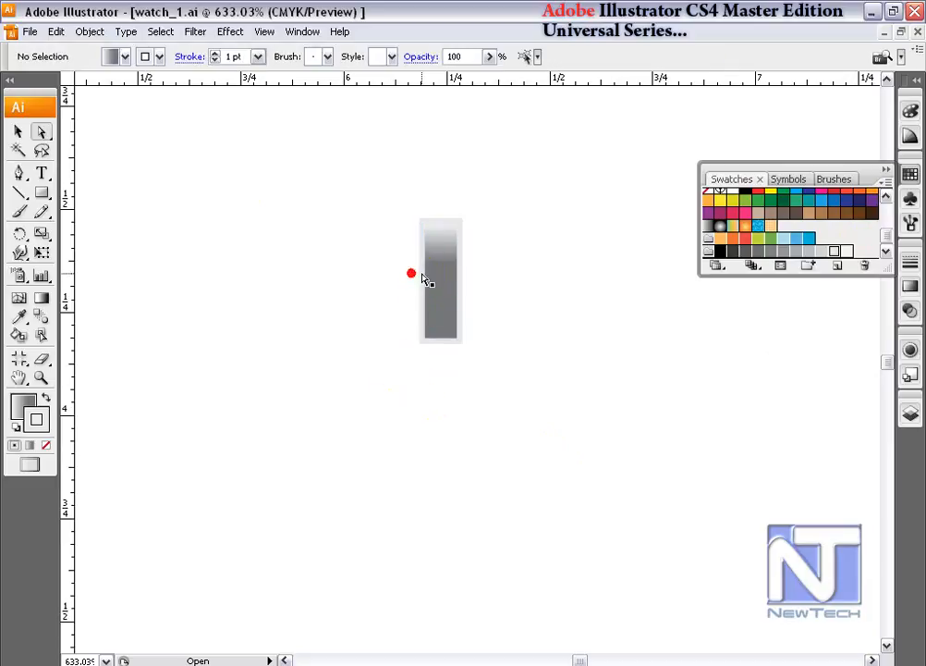
left_click_drag(424, 276, 425, 278)
key("Delete")
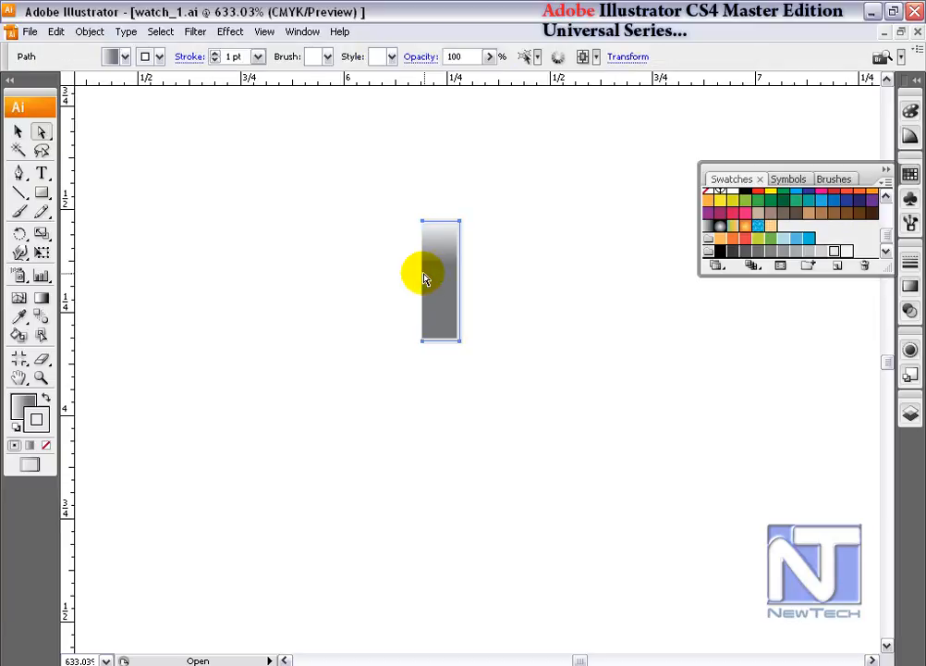
left_click(16, 133)
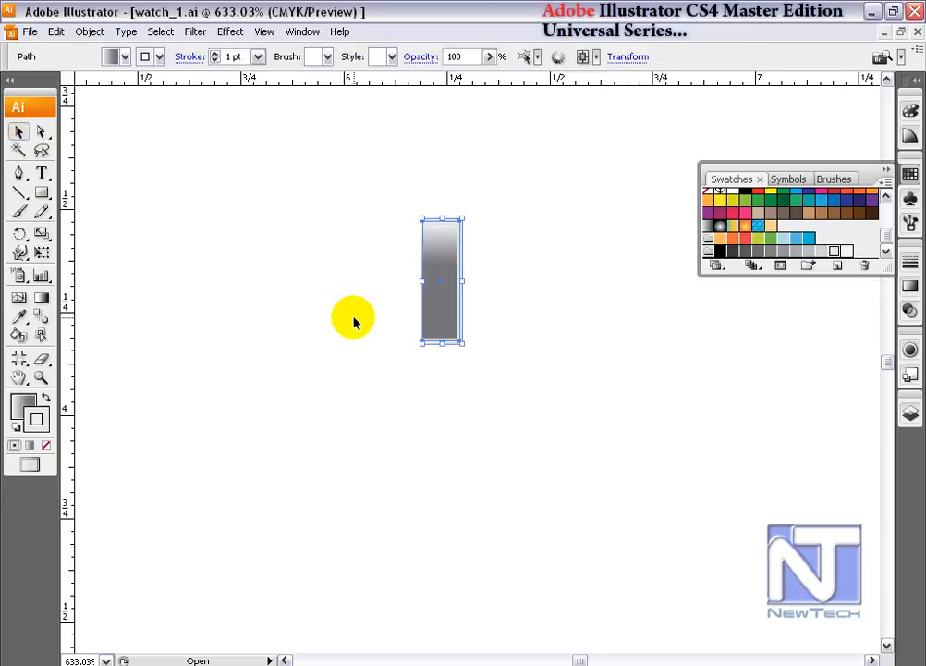
- Move the crown back against the right edge of the watch case, beside the three o'clock tick
key("ctrl+0")
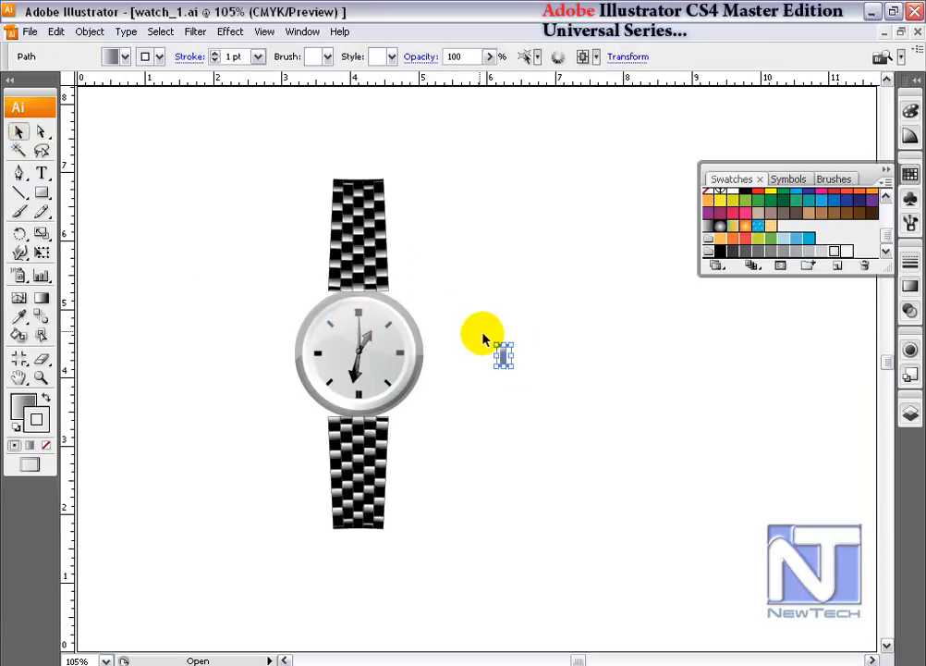
key("ctrl+space")
left_click_drag(350, 283, 539, 421)
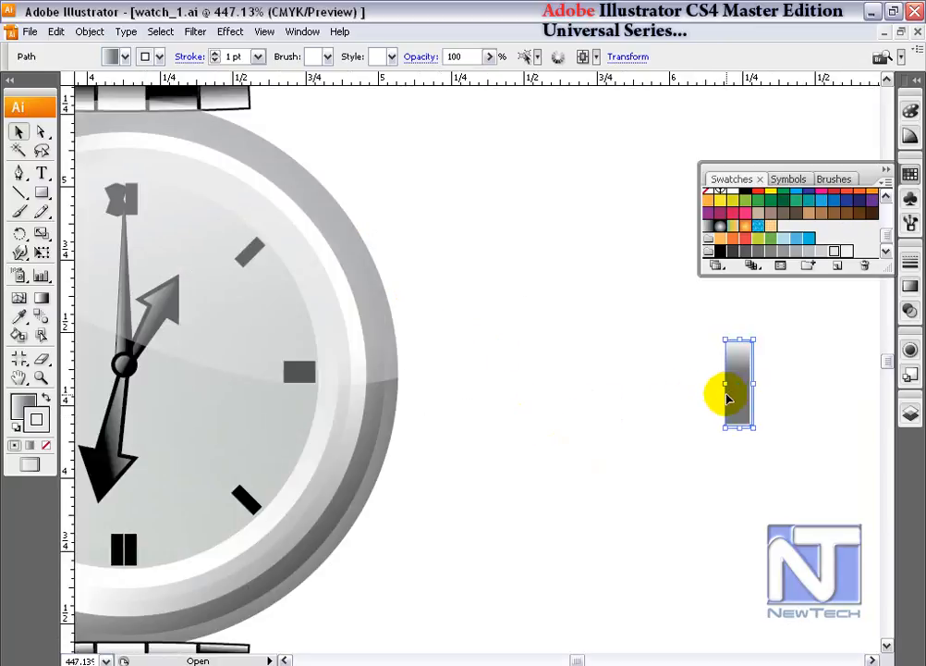
left_click_drag(736, 387, 408, 391)
left_click(479, 388)
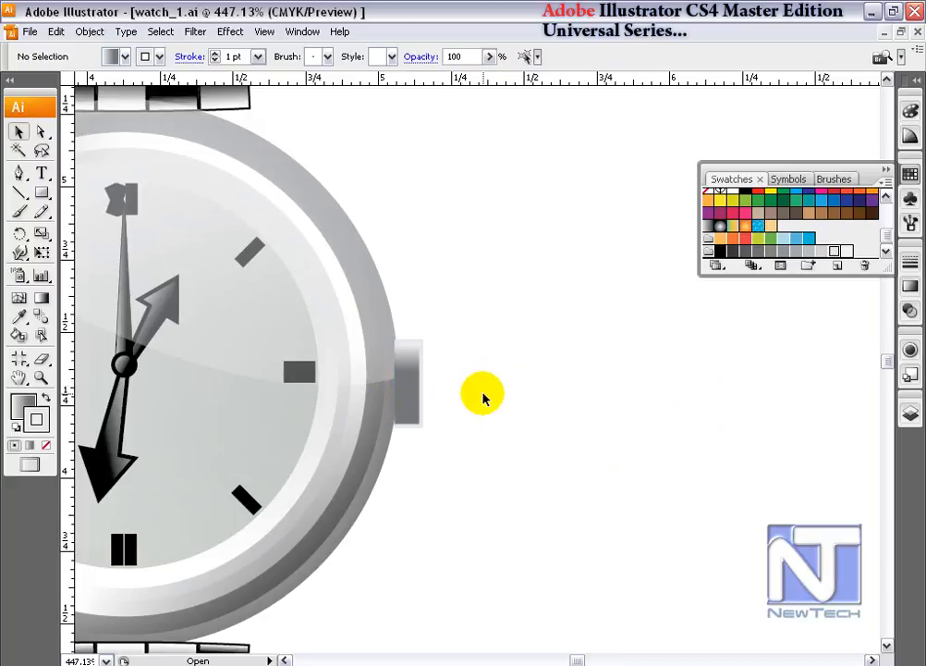
- Recolor the crown's outline to a darker grey sampled from its gradient with the Eyedropper
left_click(405, 359)
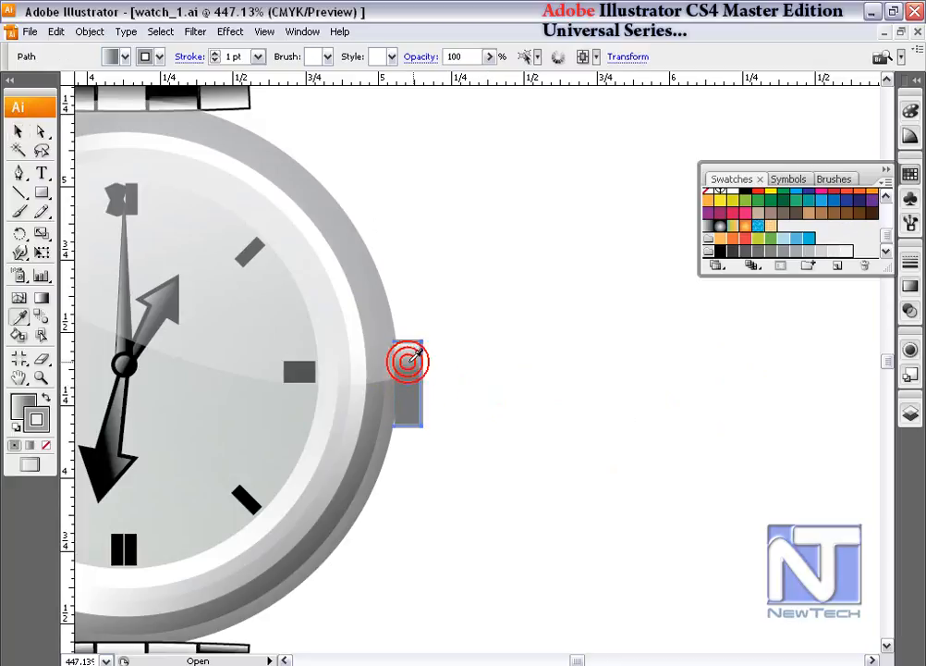
key("i")
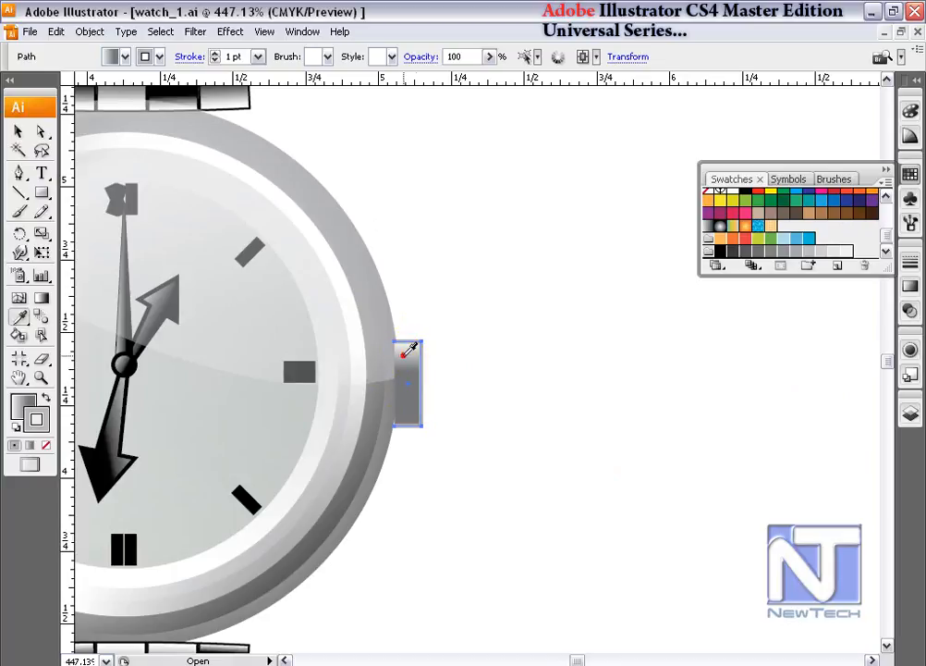
left_click(18, 132)
left_click(543, 209)
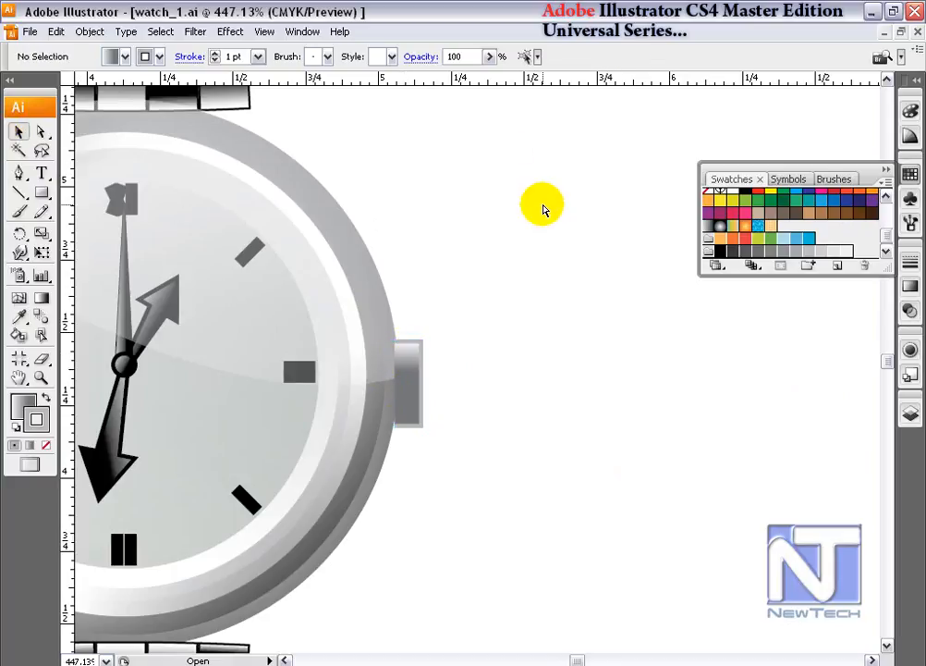
- Group all parts of the watch, including the straps and crown
key("ctrl+0")
left_click_drag(215, 194, 526, 523)
key("ctrl+g")
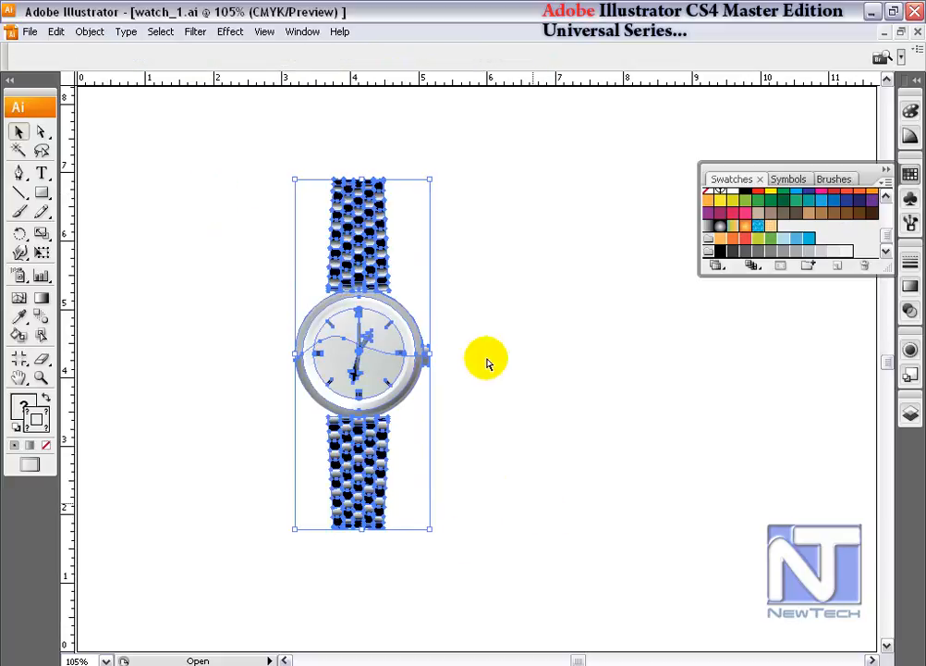
- Apply a black Multiply drop shadow to the watch group with 43% opacity, 0.1 in X and Y offsets and 0.07 in blur
left_click(231, 31)
mouse_move(265, 213)
left_click(467, 231)
left_click(536, 306)
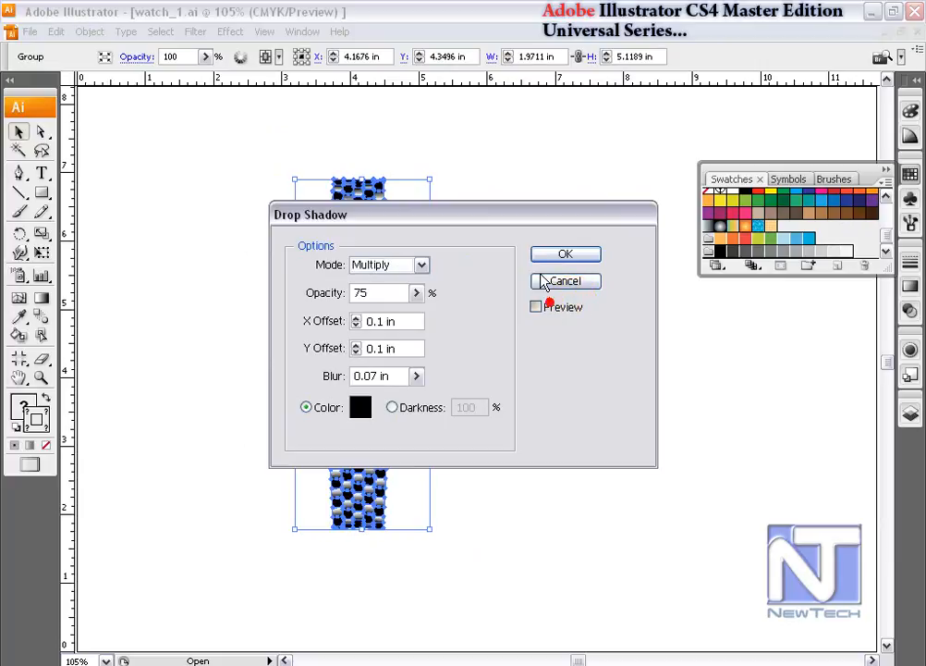
left_click_drag(531, 222, 792, 304)
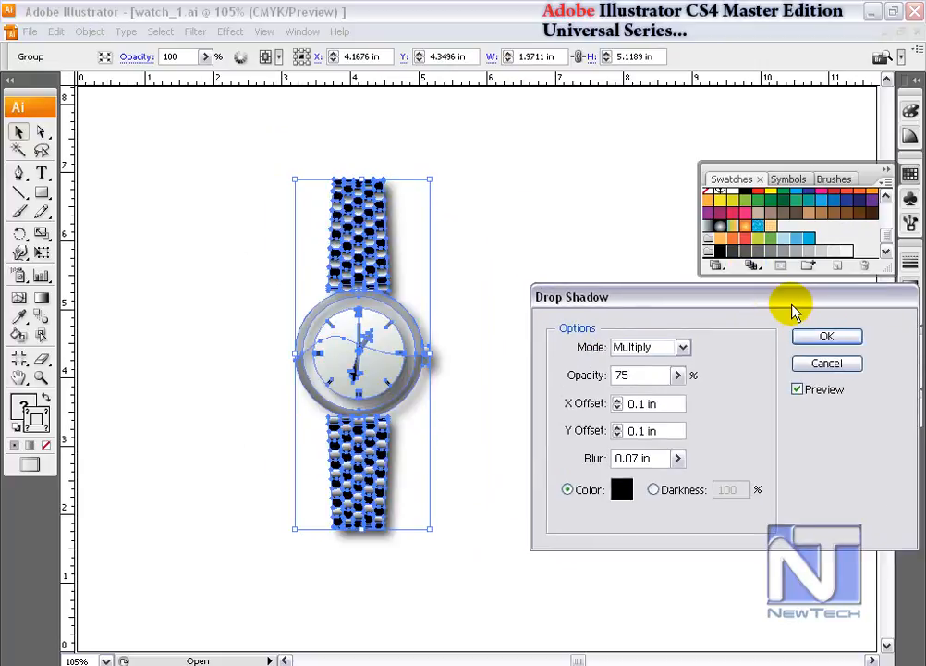
left_click_drag(681, 379, 631, 393)
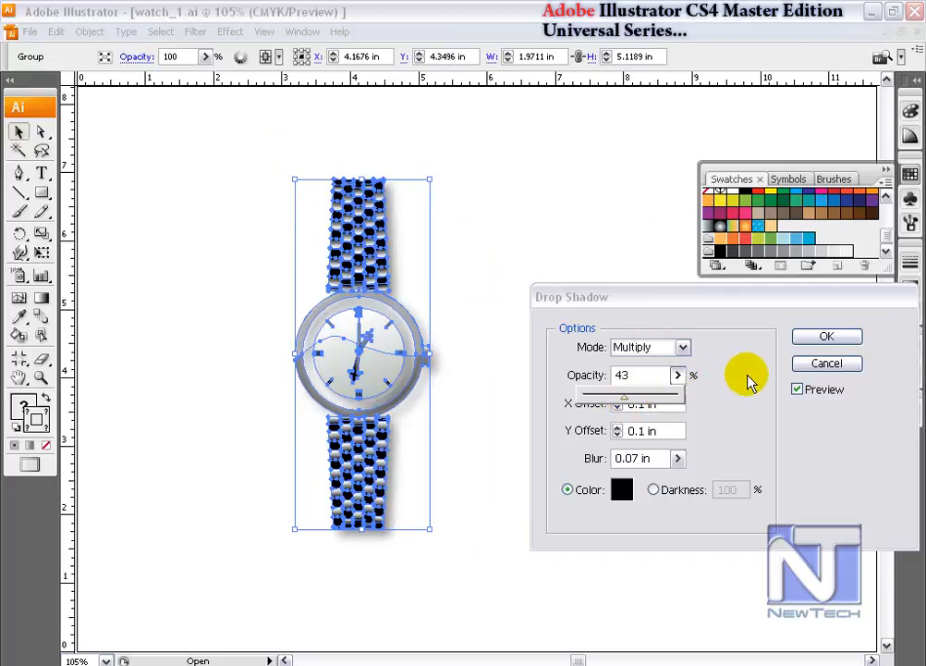
left_click(845, 351)
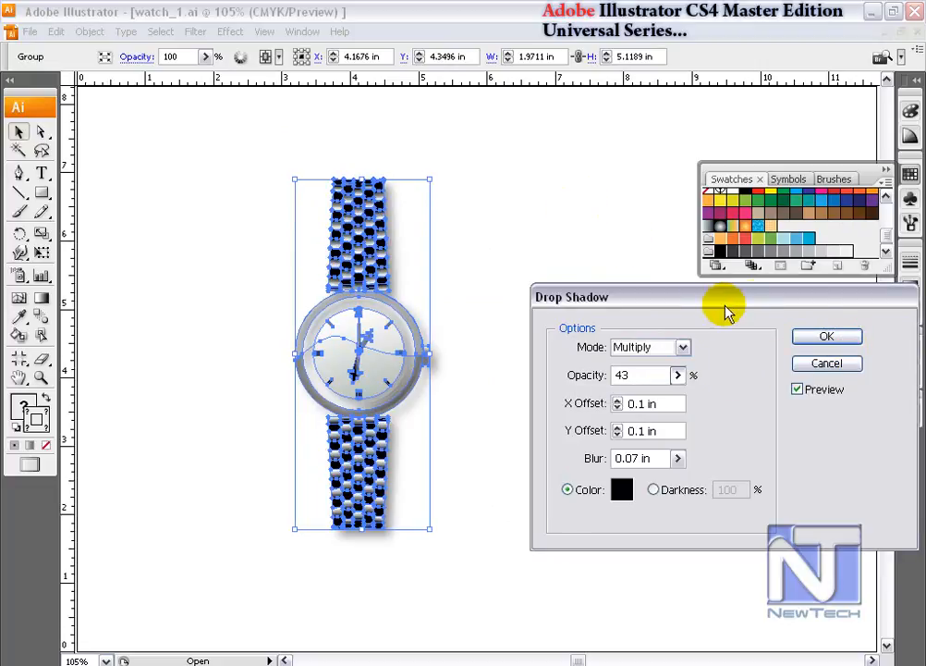
left_click(828, 337)
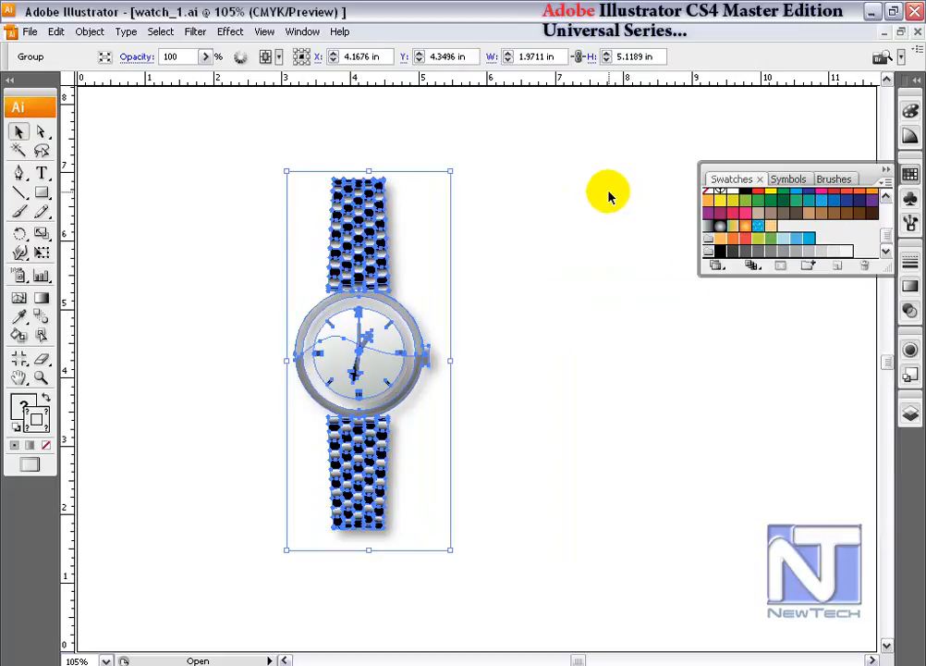
left_click(598, 221)
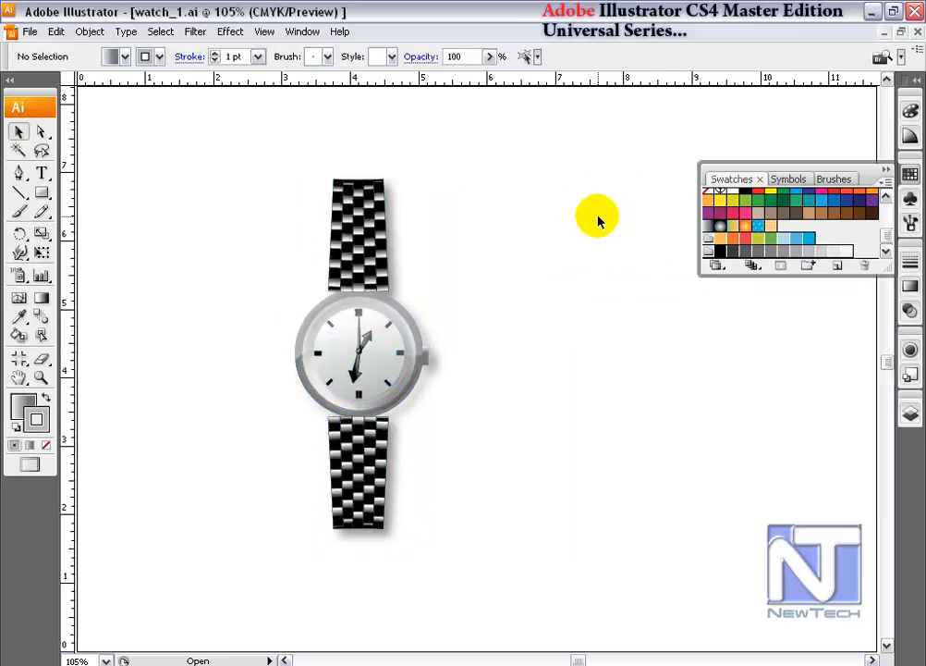